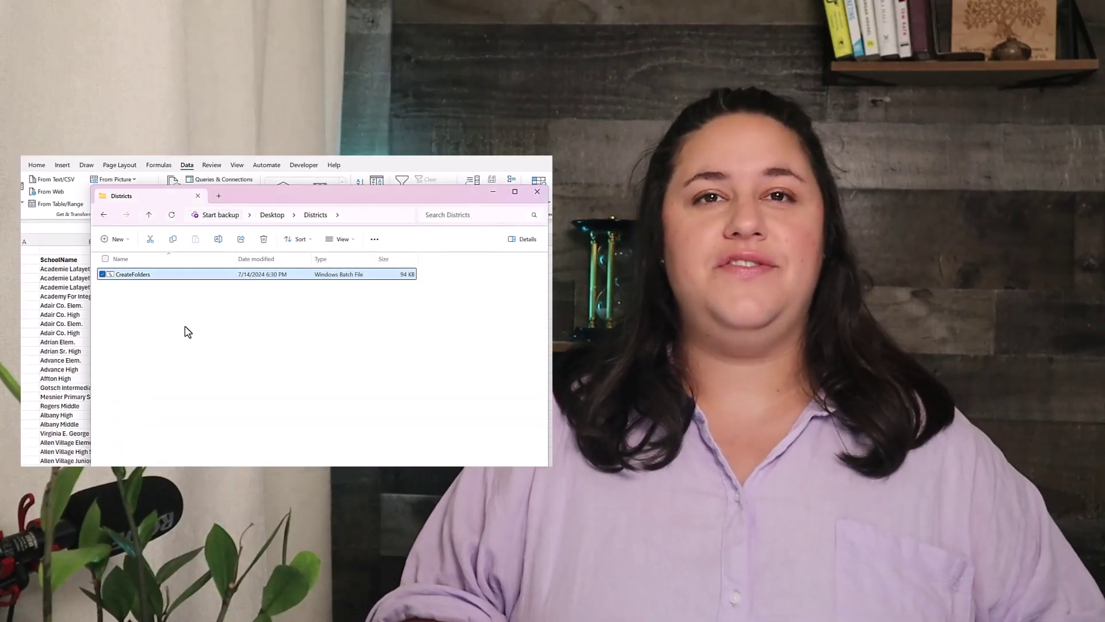
# Step: Run CreateFolders.bat, then spot-check the ACADEMIE LAFAYETTE and ALLEN VILLAGE district folders
pyautogui.press('Return')
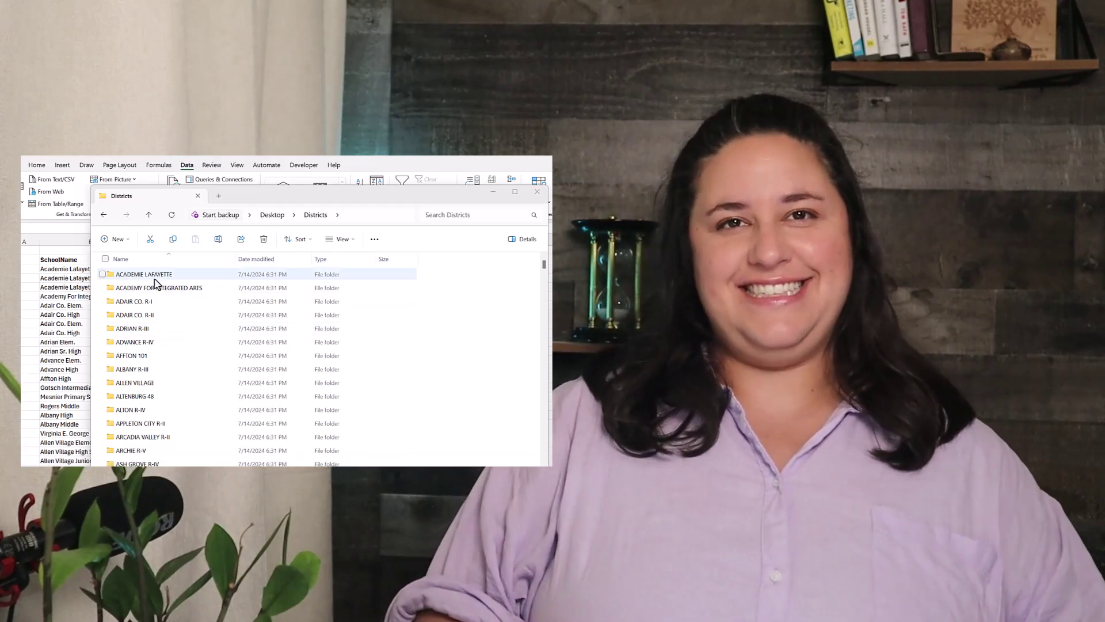
pyautogui.doubleClick(154, 276)
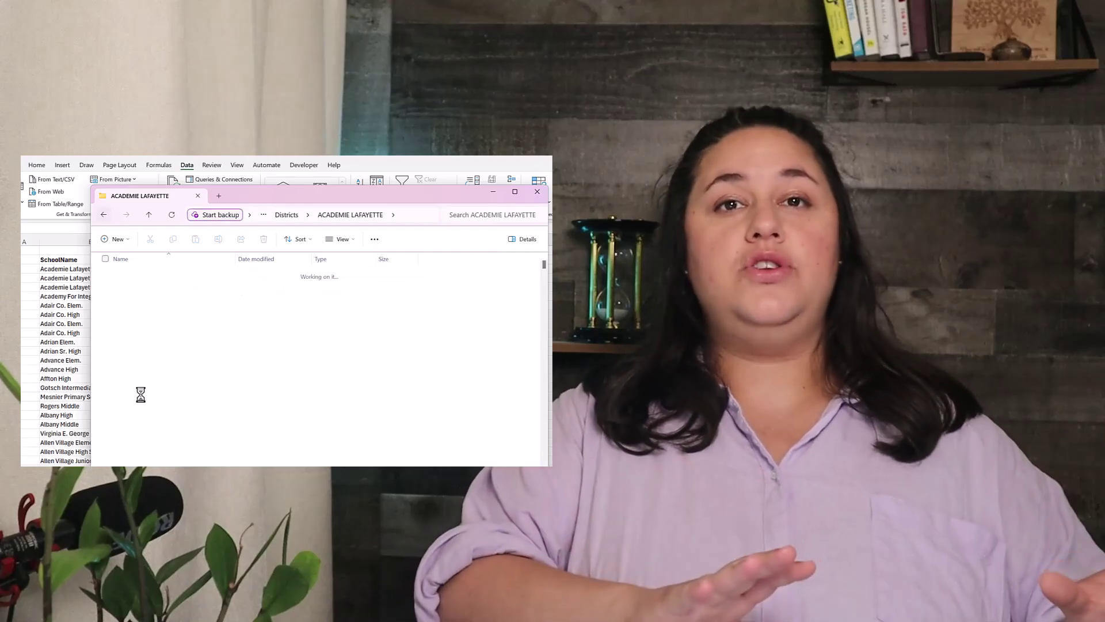
pyautogui.hotkey('alt', 'Left')
pyautogui.doubleClick(143, 385)
pyautogui.click(104, 216)
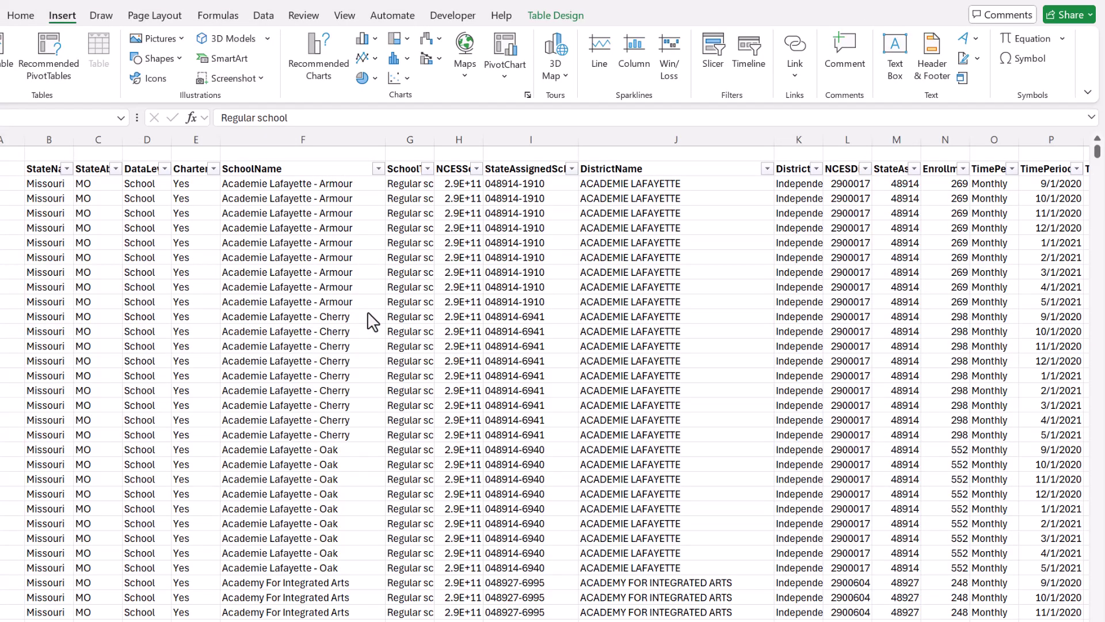
pyautogui.click(452, 301)
pyautogui.click(612, 286)
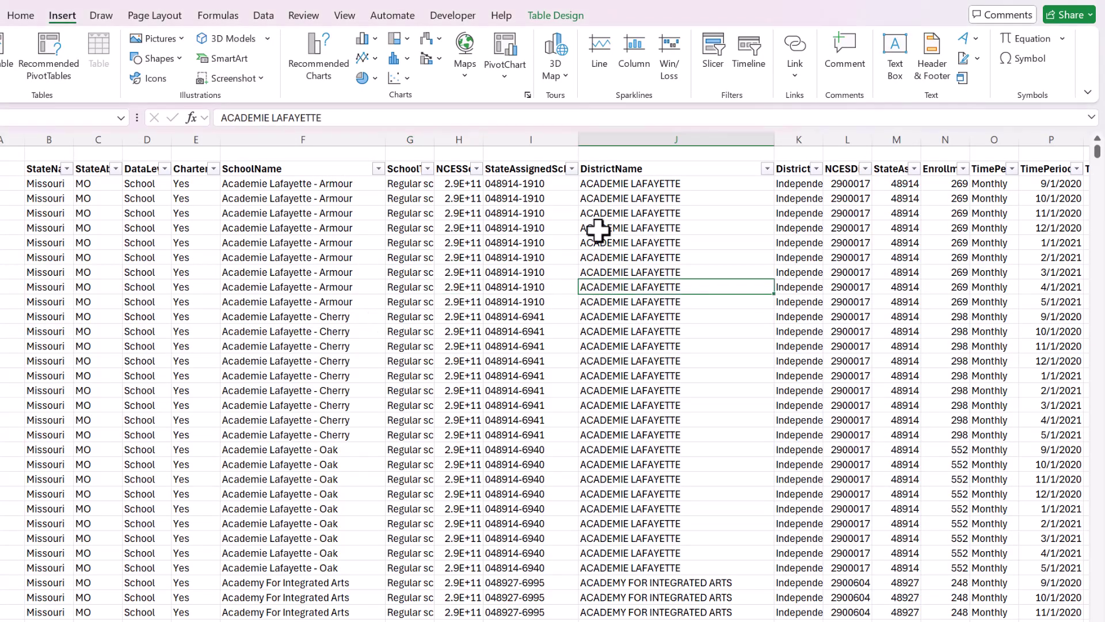
pyautogui.click(613, 137)
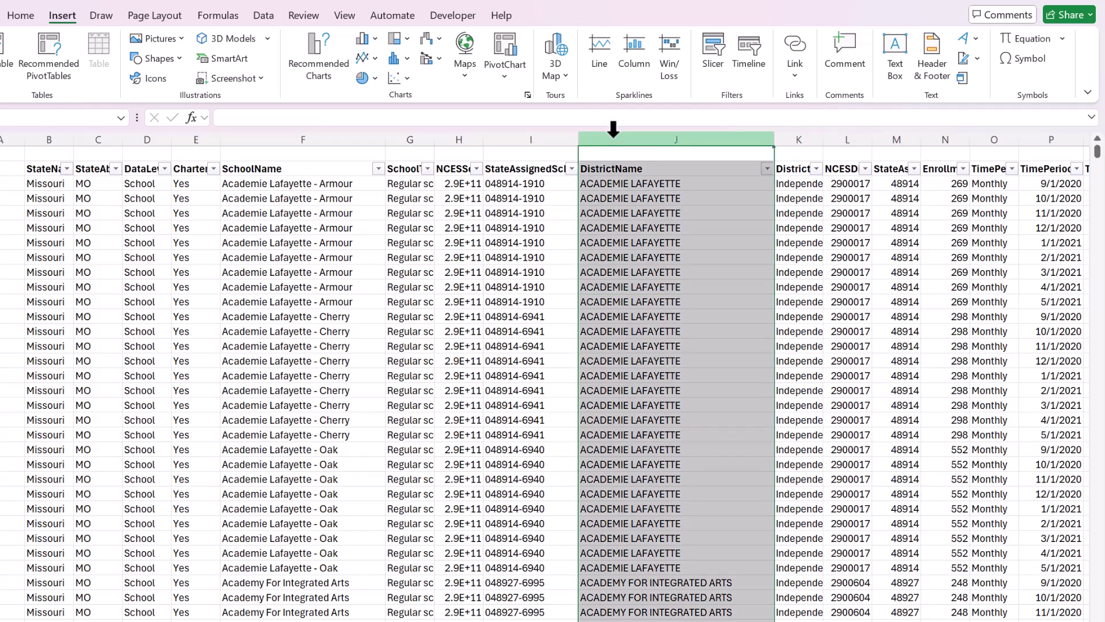
pyautogui.click(328, 137)
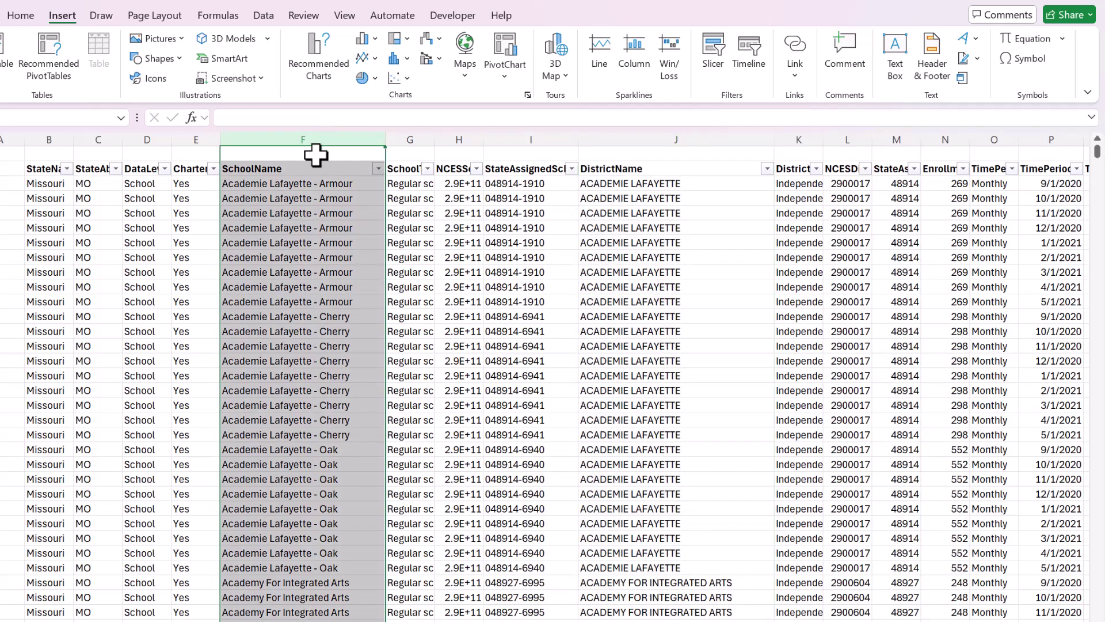
pyautogui.click(1011, 168)
pyautogui.click(967, 193)
pyautogui.moveTo(1056, 185); pyautogui.dragTo(1056, 317)
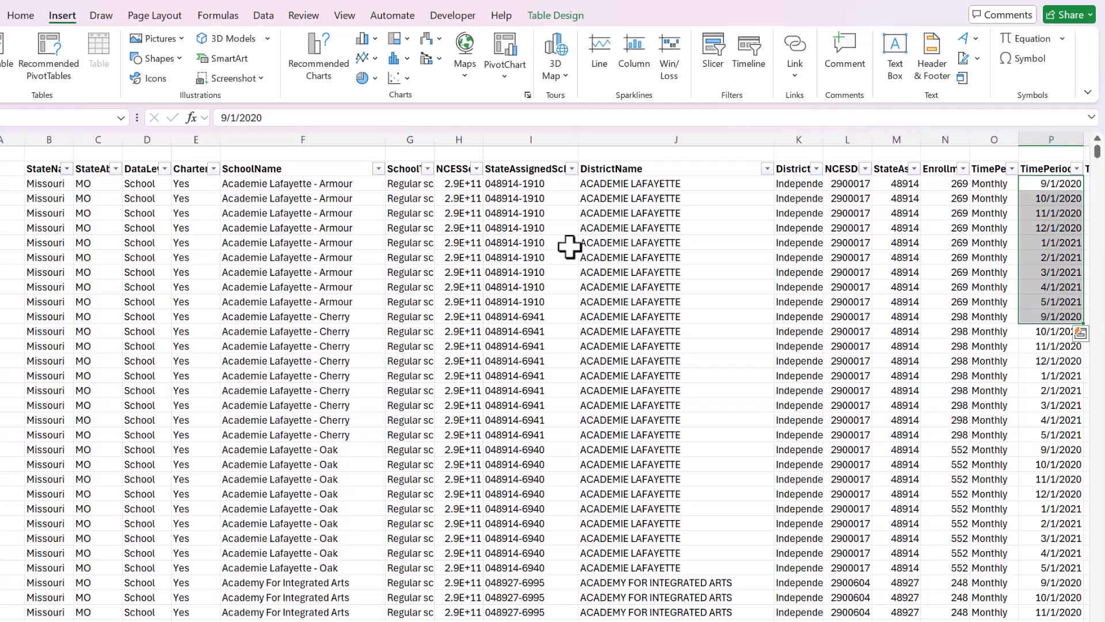
pyautogui.click(570, 247)
pyautogui.click(318, 183)
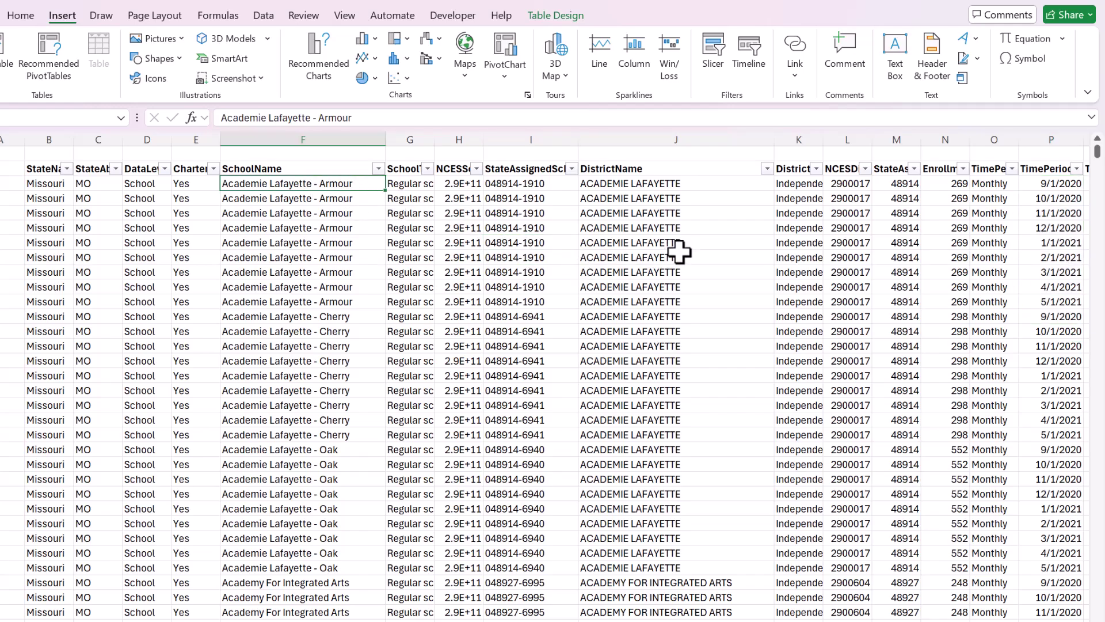
pyautogui.click(639, 131)
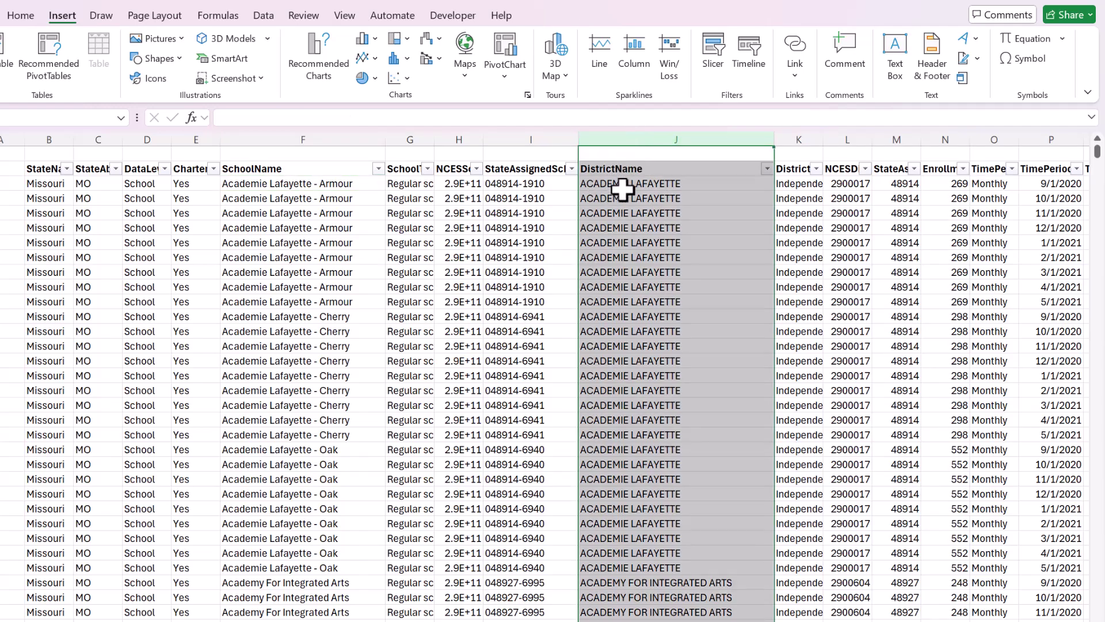
pyautogui.click(345, 190)
pyautogui.click(329, 133)
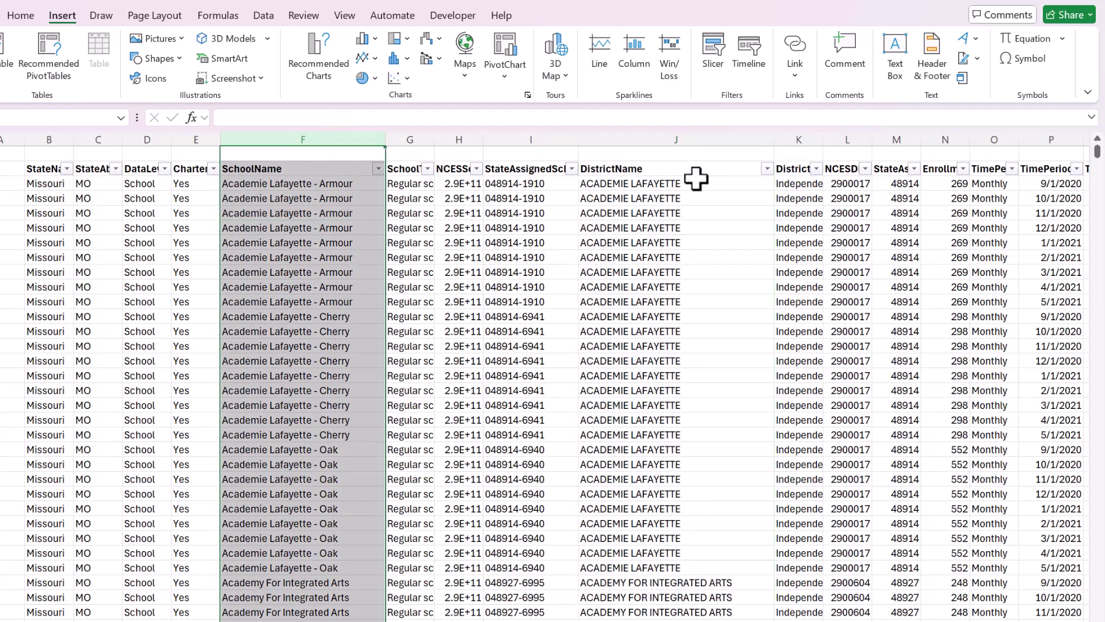
pyautogui.click(640, 196)
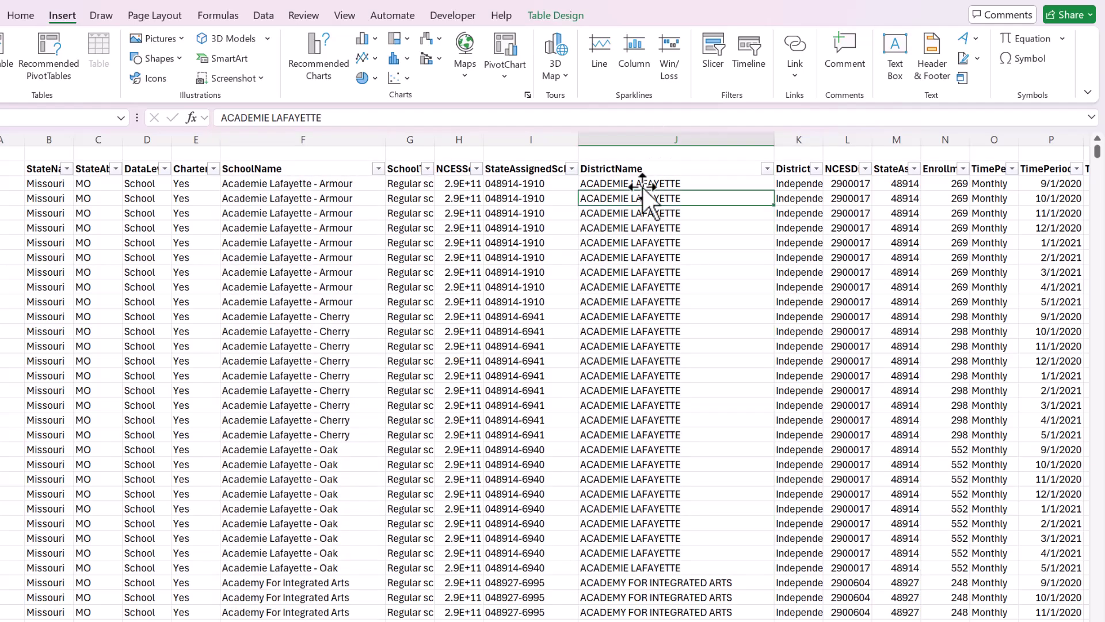
pyautogui.click(636, 137)
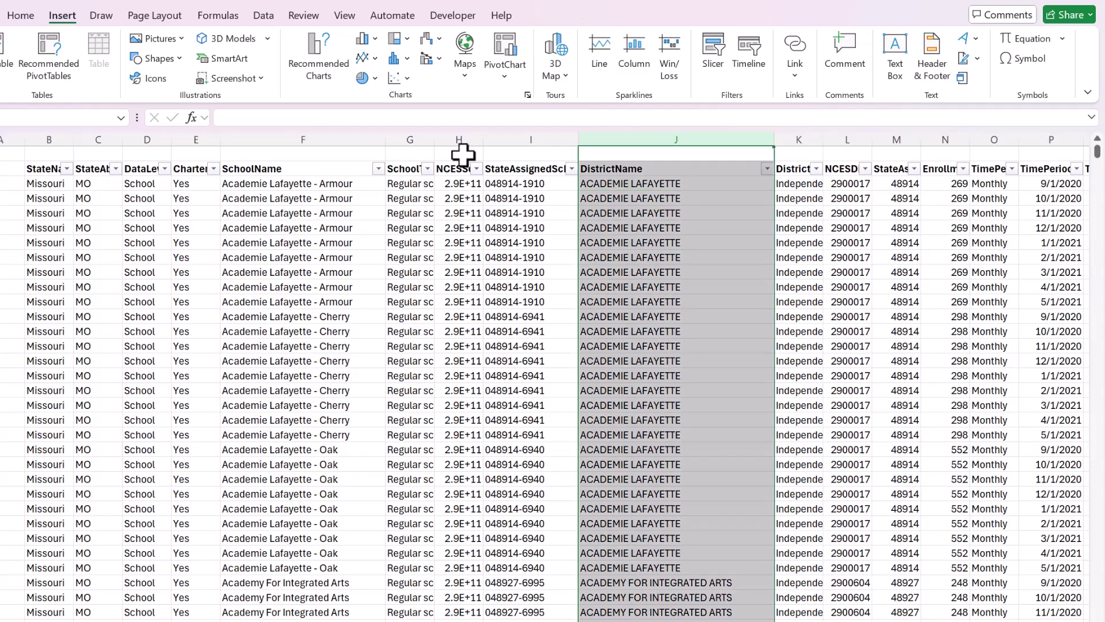
pyautogui.keyDown('ctrl'); pyautogui.click(342, 138); pyautogui.keyUp('ctrl')
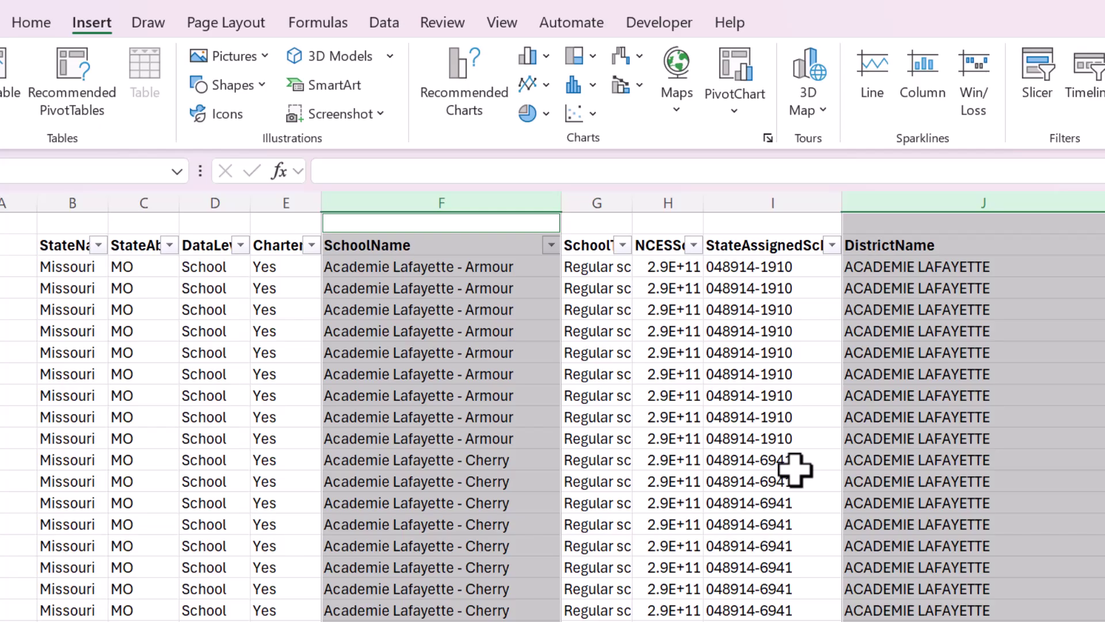
# Step: Copy the DistrictName column into column B of a blank sheet, starting at B1
pyautogui.click(945, 395)
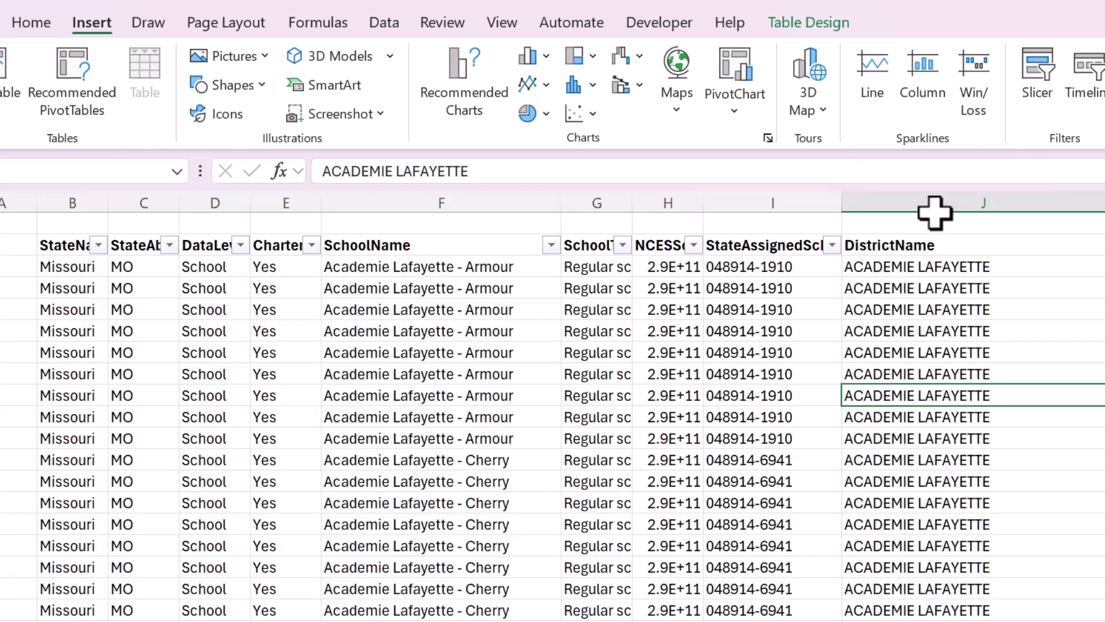
pyautogui.click(934, 190)
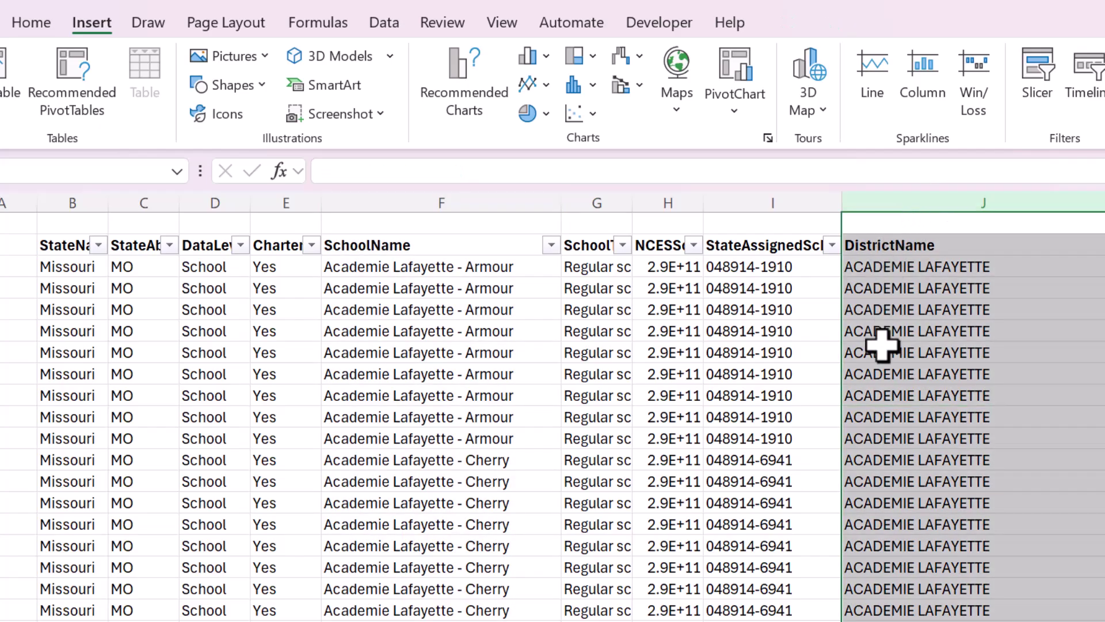
pyautogui.hotkey('ctrl', 'c')
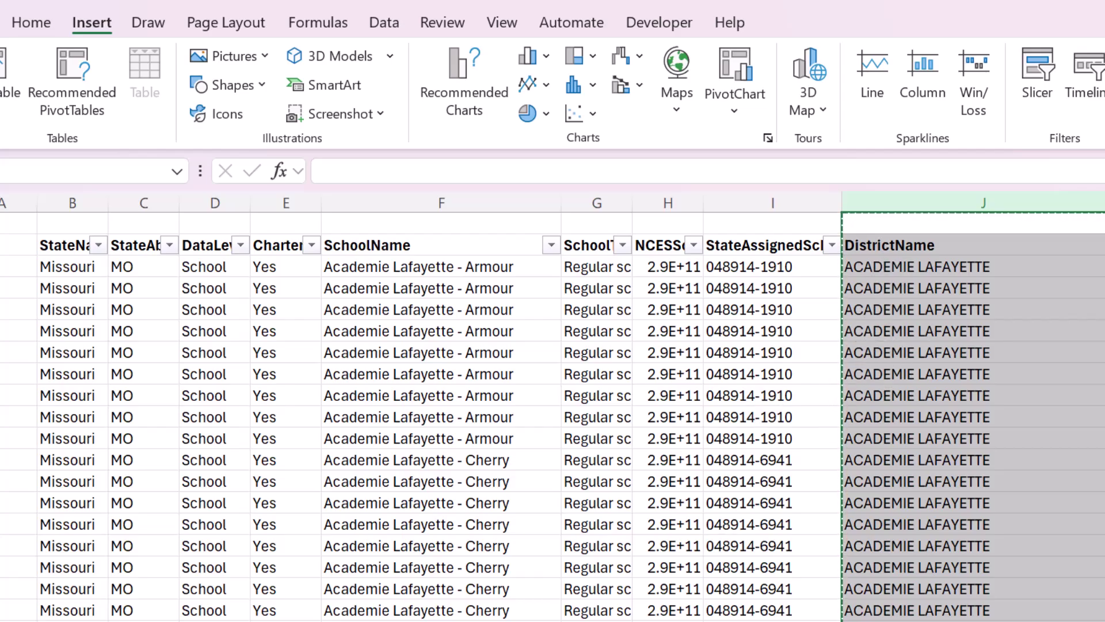
pyautogui.hotkey('ctrl', 'pagedown')
pyautogui.click(71, 225)
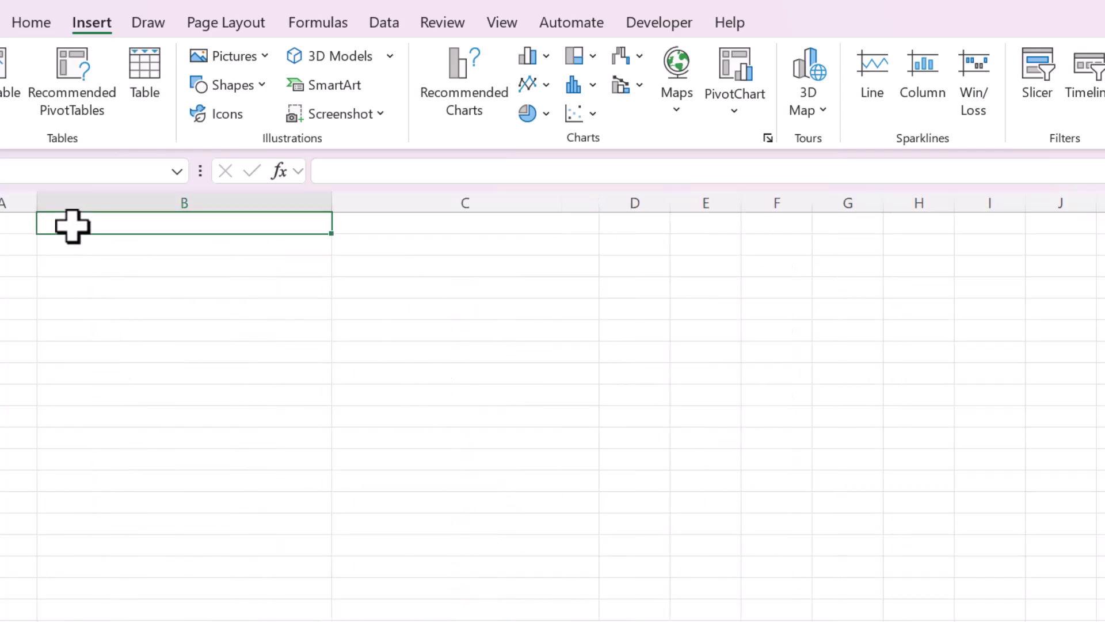
pyautogui.hotkey('ctrl', 'v')
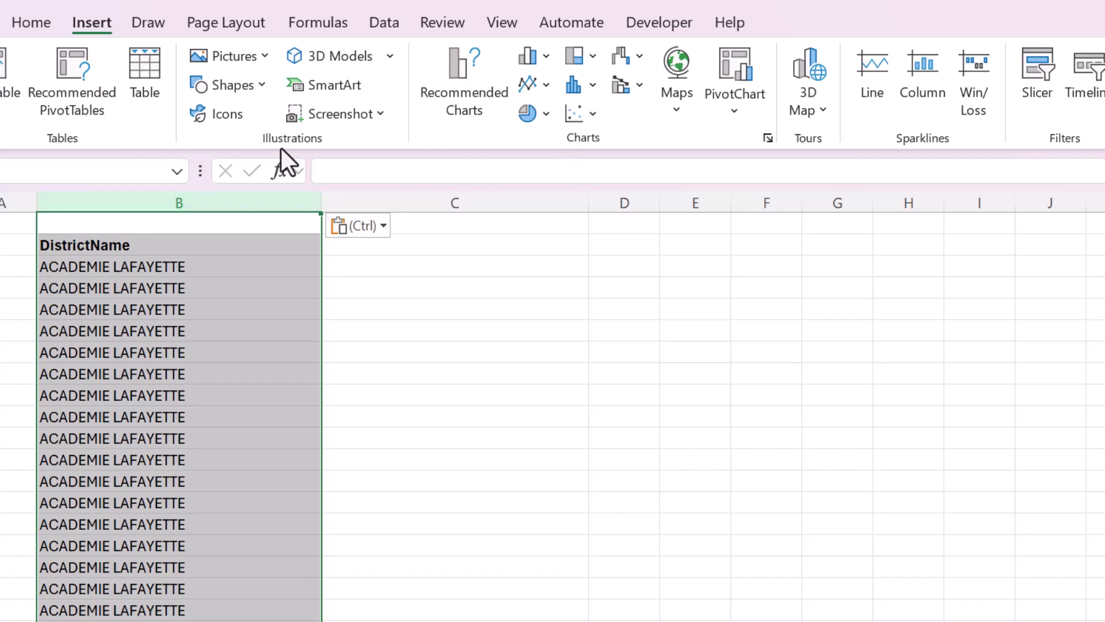
# Step: Remove duplicate district names from column B, treating the first row as a header
pyautogui.click(380, 22)
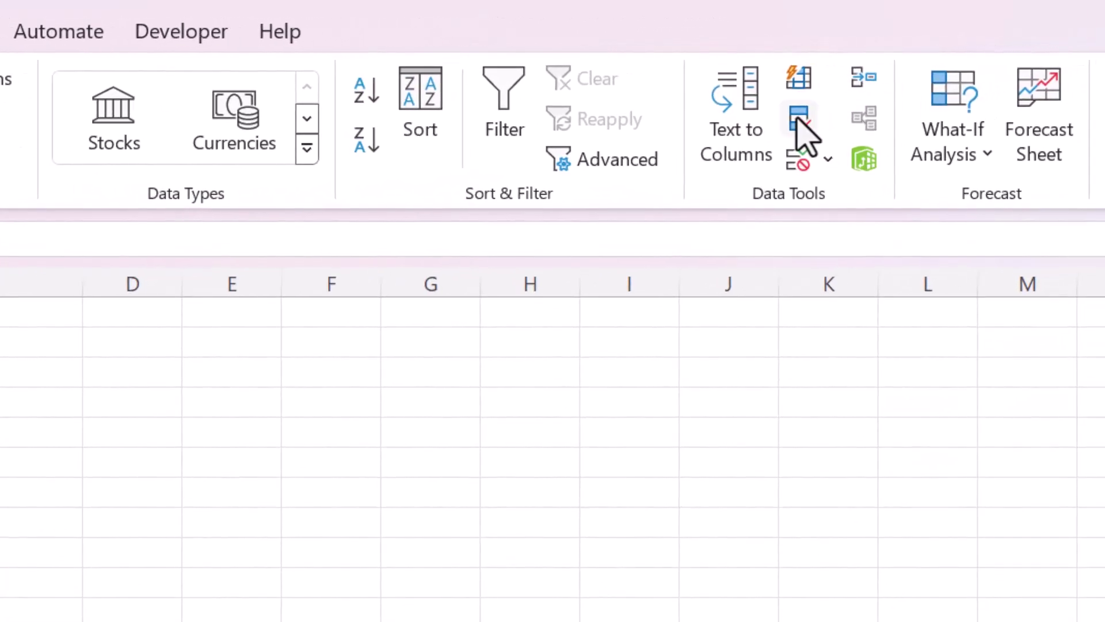
pyautogui.click(800, 119)
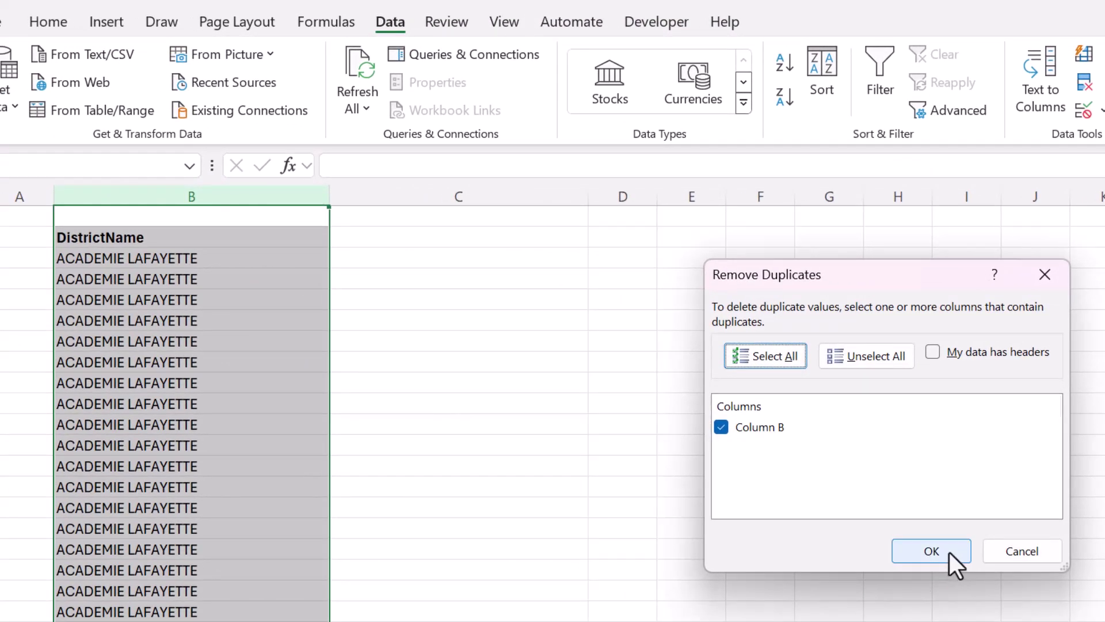
pyautogui.click(945, 351)
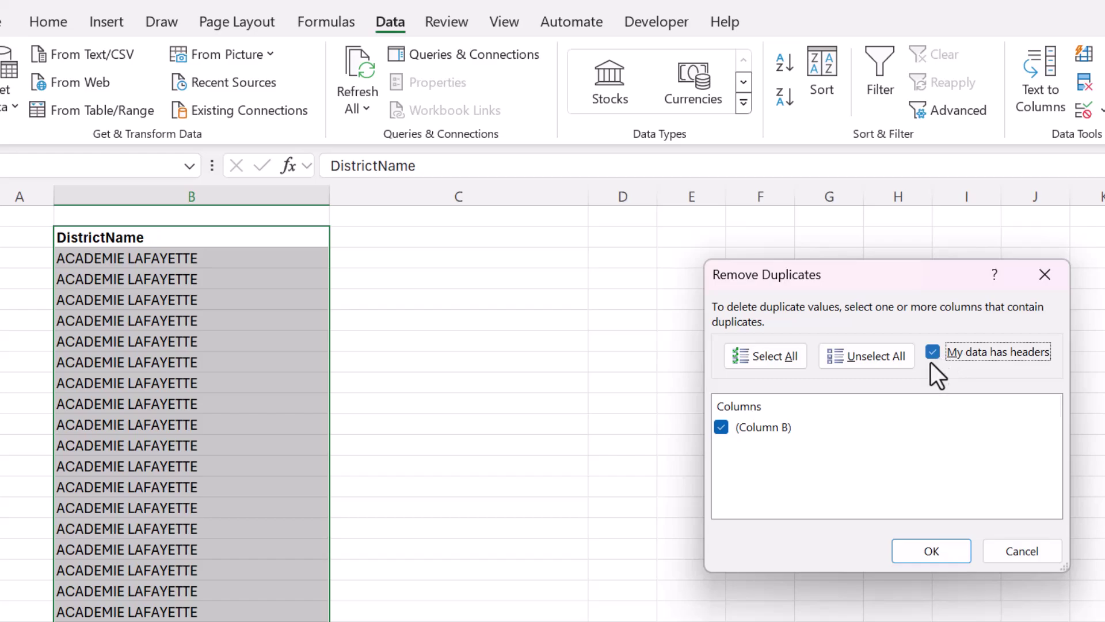
pyautogui.click(930, 551)
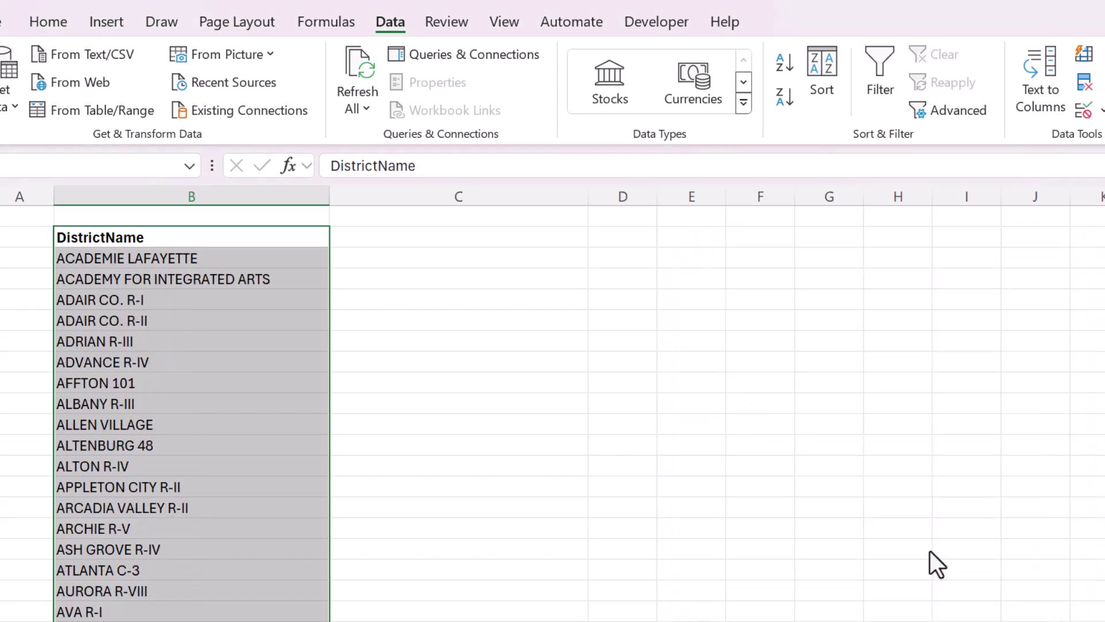
pyautogui.click(770, 532)
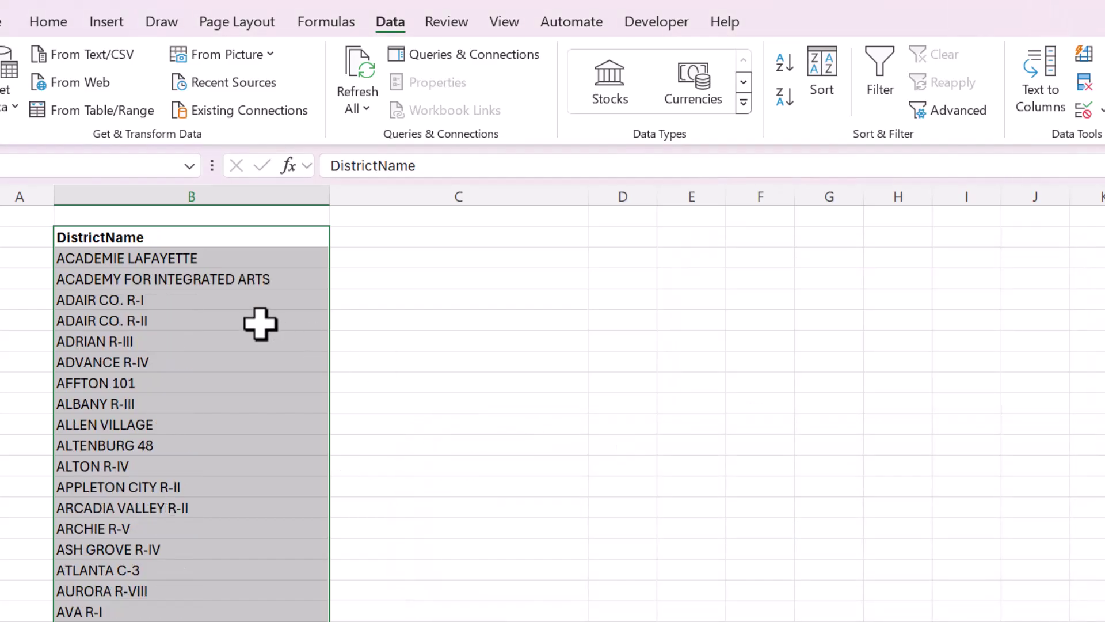
pyautogui.click(209, 321)
pyautogui.scroll(-3, 206, 320)
pyautogui.scroll(-17, 206, 319)
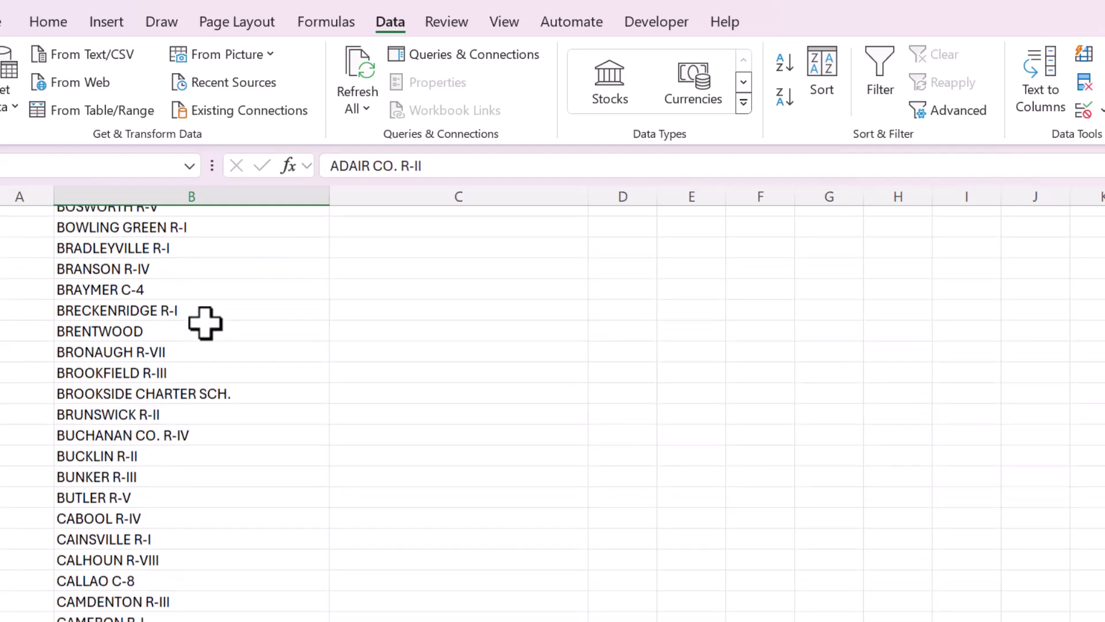
pyautogui.click(206, 321)
pyautogui.hotkey('ctrl', 'Down')
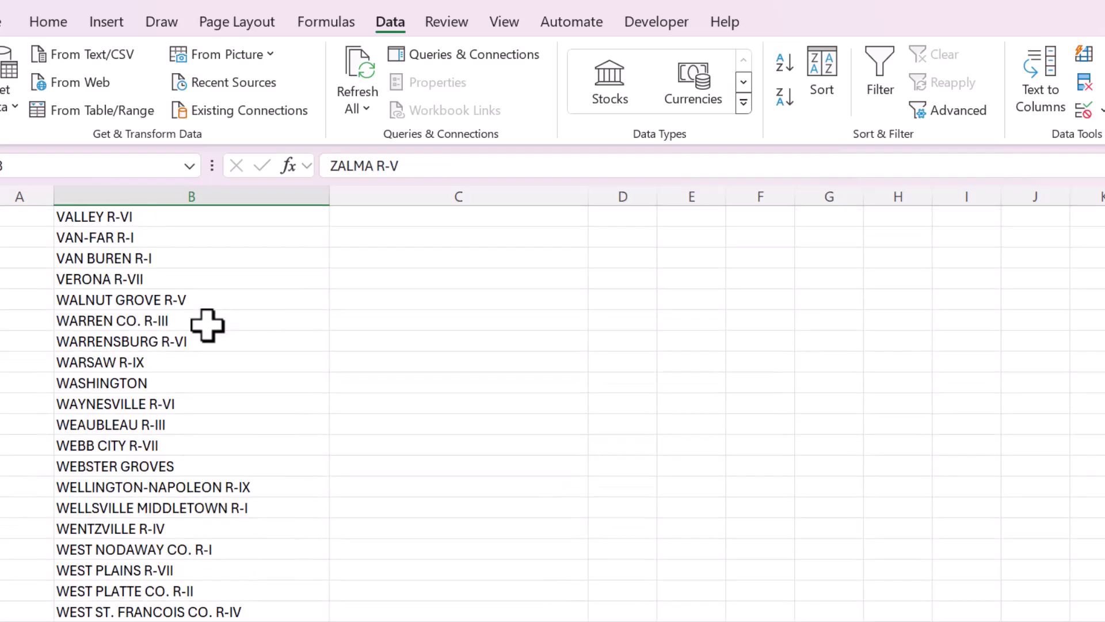
pyautogui.press('Down')
pyautogui.hotkey('ctrl', 'Up')
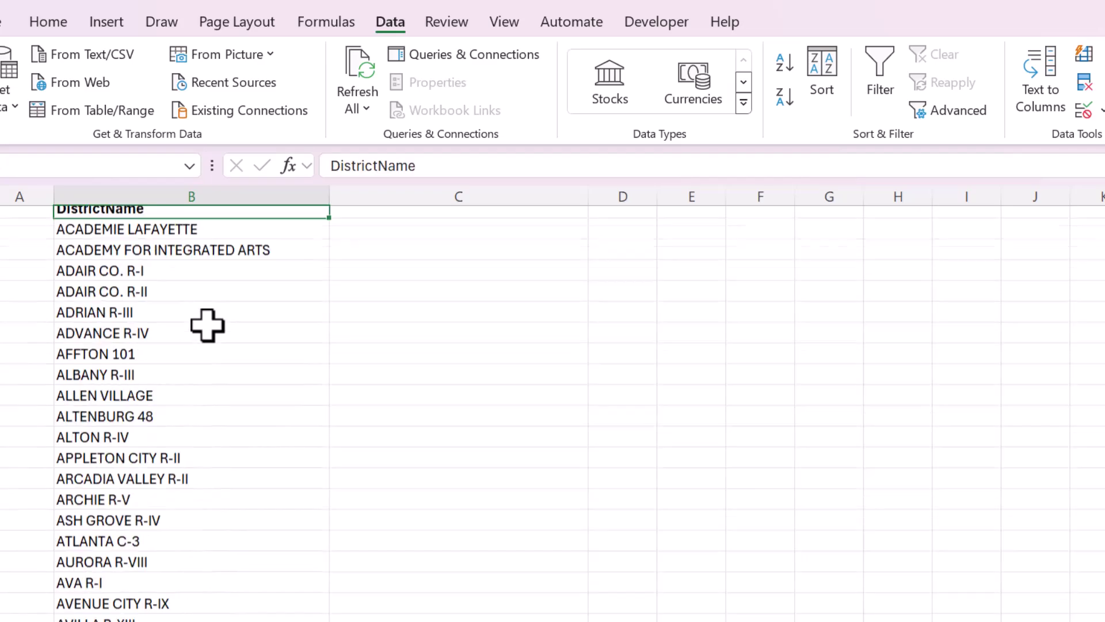
pyautogui.press('Up')
pyautogui.press('Down')
pyautogui.press('Down')
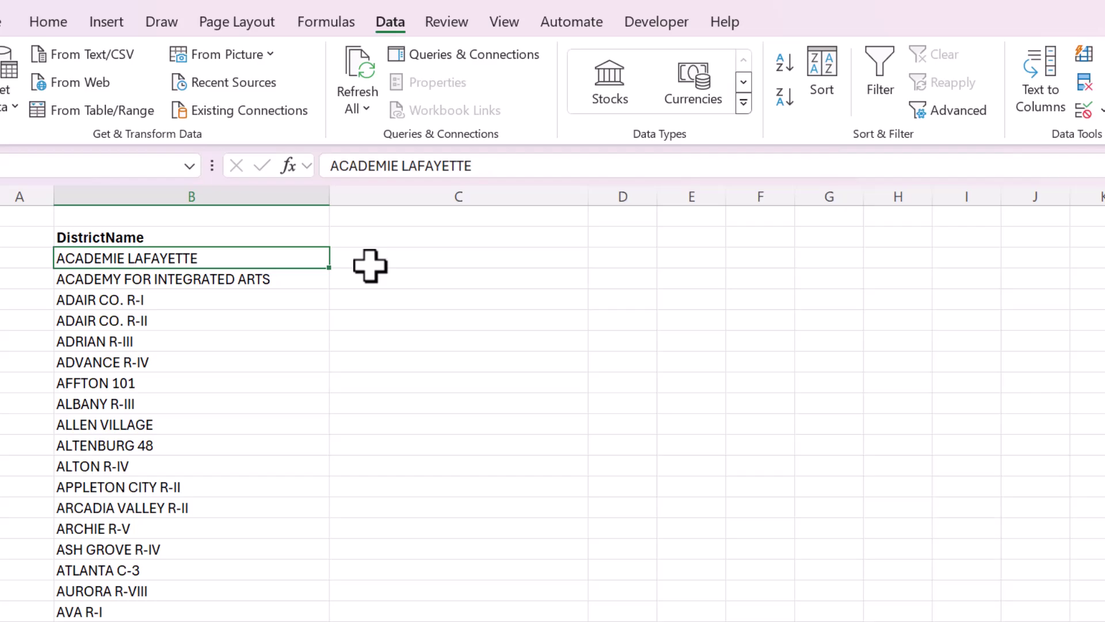
# Step: Replace every ':' in the sheet with nothing using Replace All
pyautogui.hotkey('ctrl', 'f')
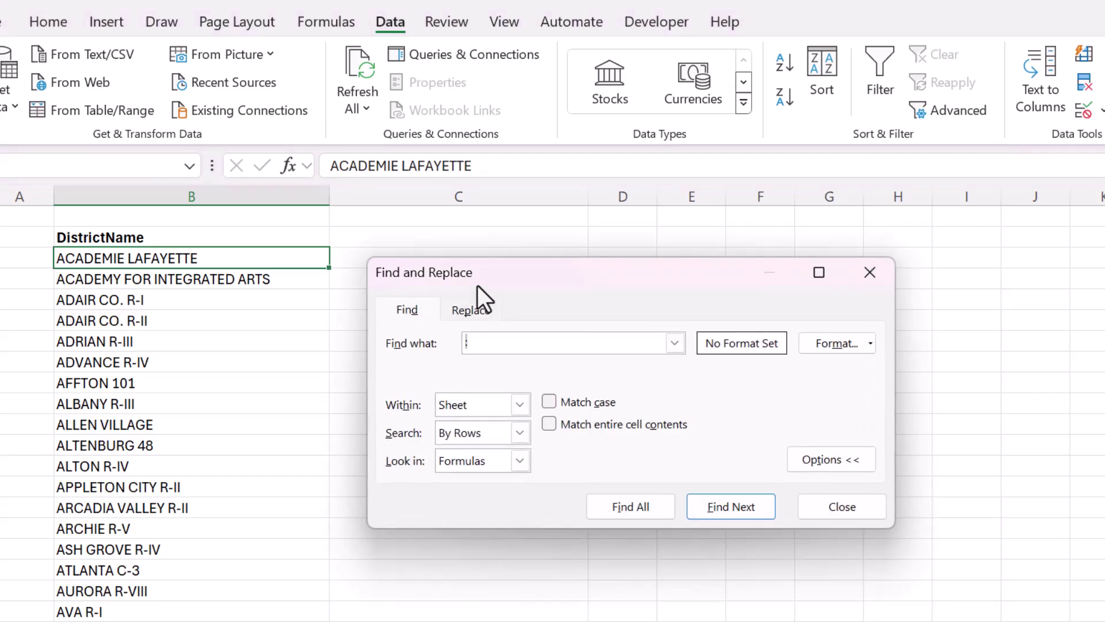
pyautogui.moveTo(478, 285); pyautogui.dragTo(405, 274)
pyautogui.click(405, 308)
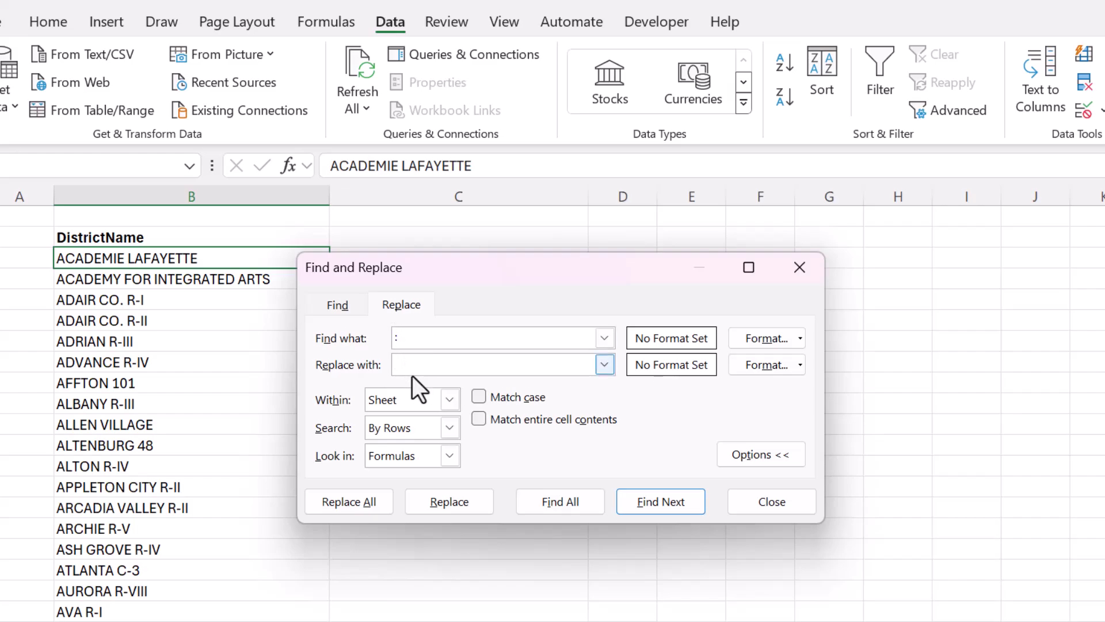
pyautogui.click(366, 509)
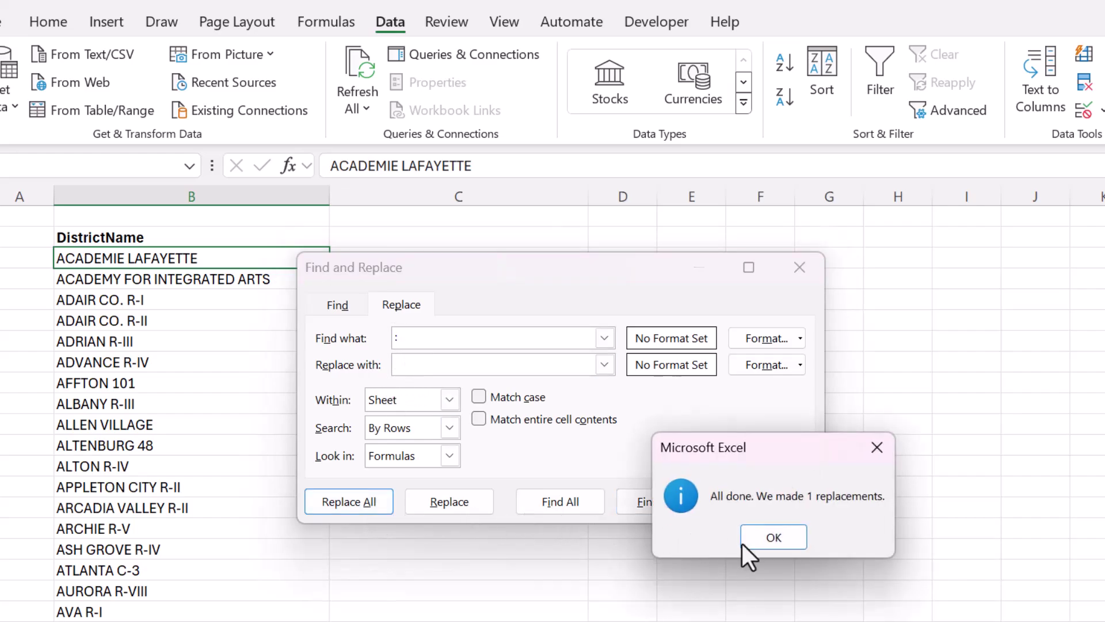
pyautogui.click(770, 541)
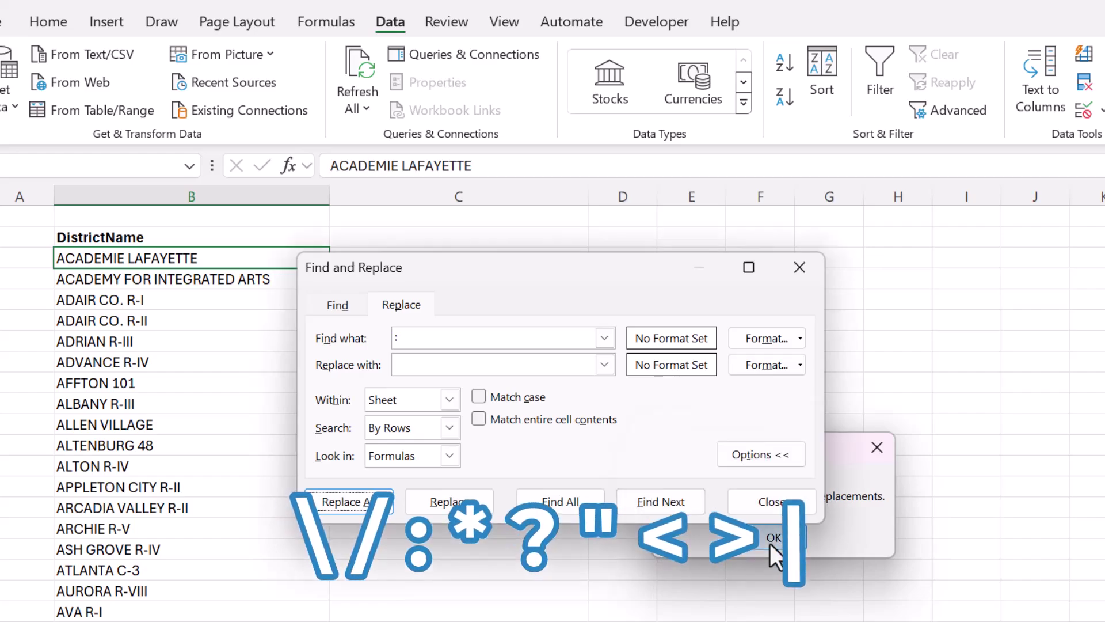
pyautogui.click(742, 502)
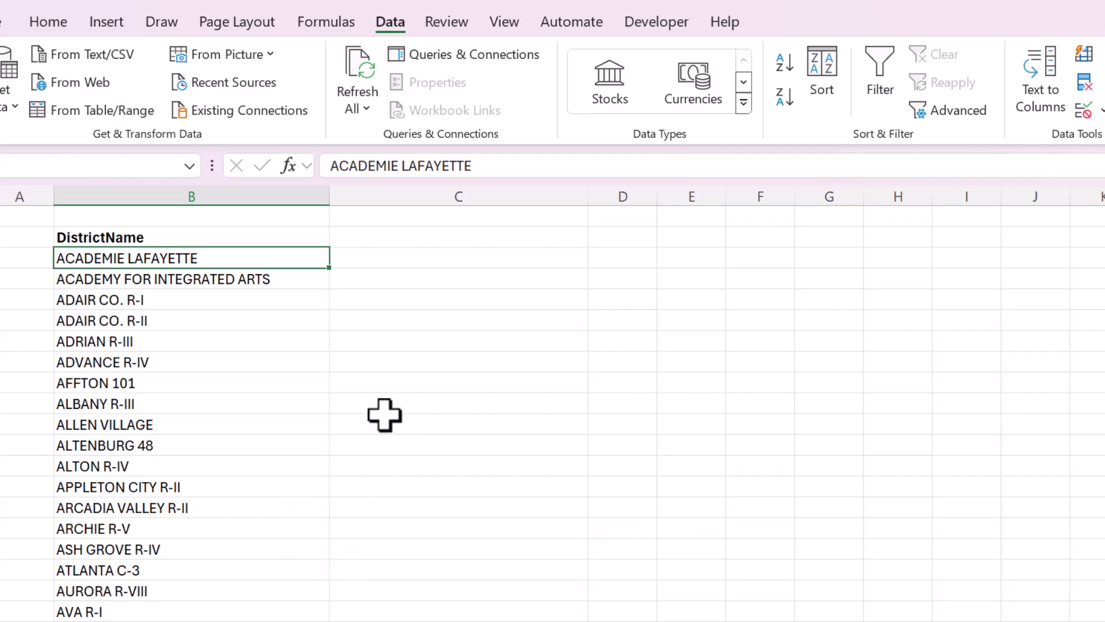
# Step: Browse the district names in column B, abandoning a formula started in column C
pyautogui.click(354, 262)
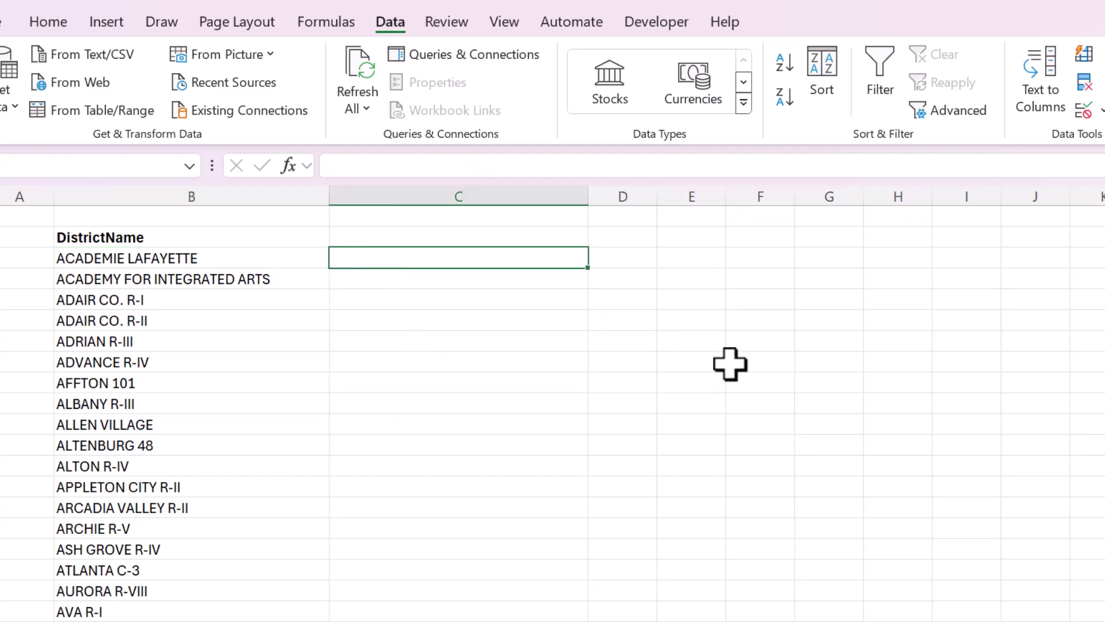
pyautogui.write('=')
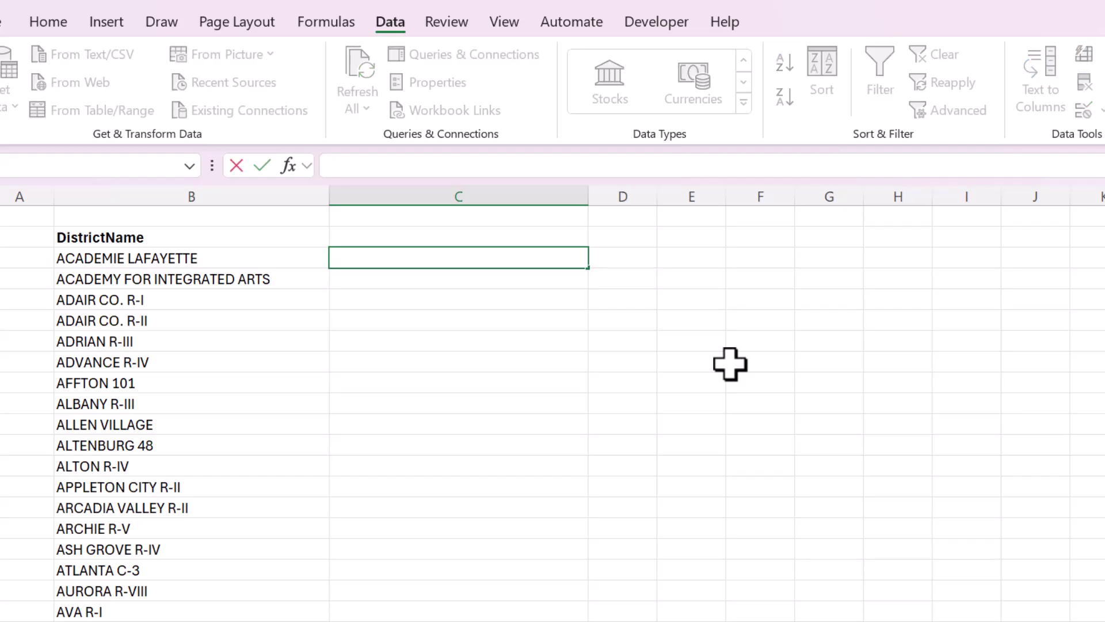
pyautogui.click(277, 277)
pyautogui.click(262, 256)
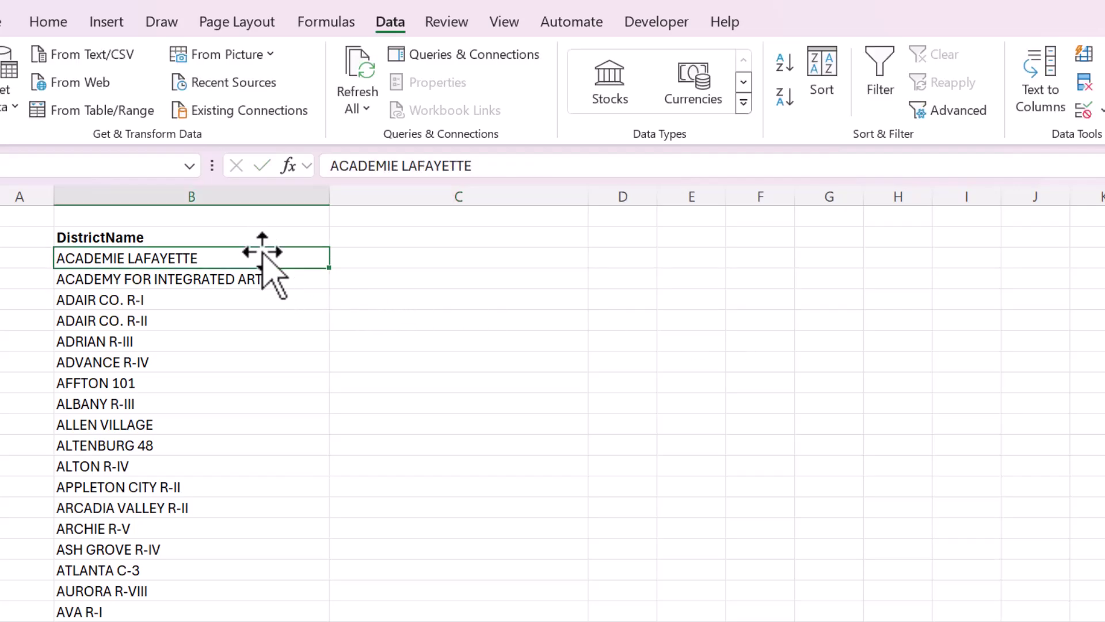
pyautogui.moveTo(257, 259); pyautogui.dragTo(190, 616)
pyautogui.click(196, 420)
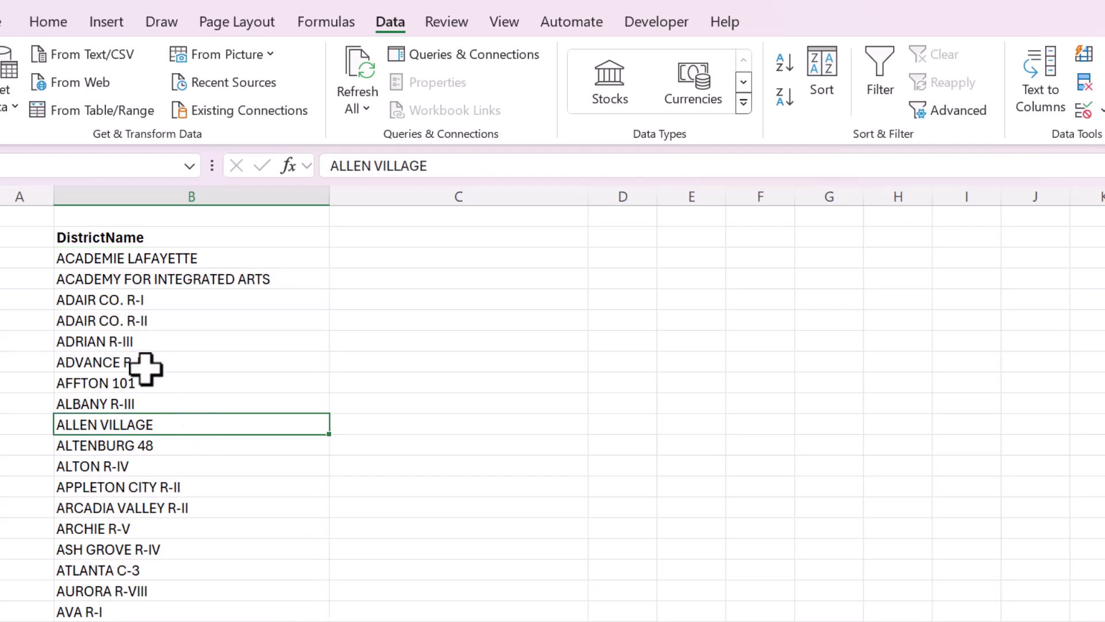
pyautogui.doubleClick(128, 258)
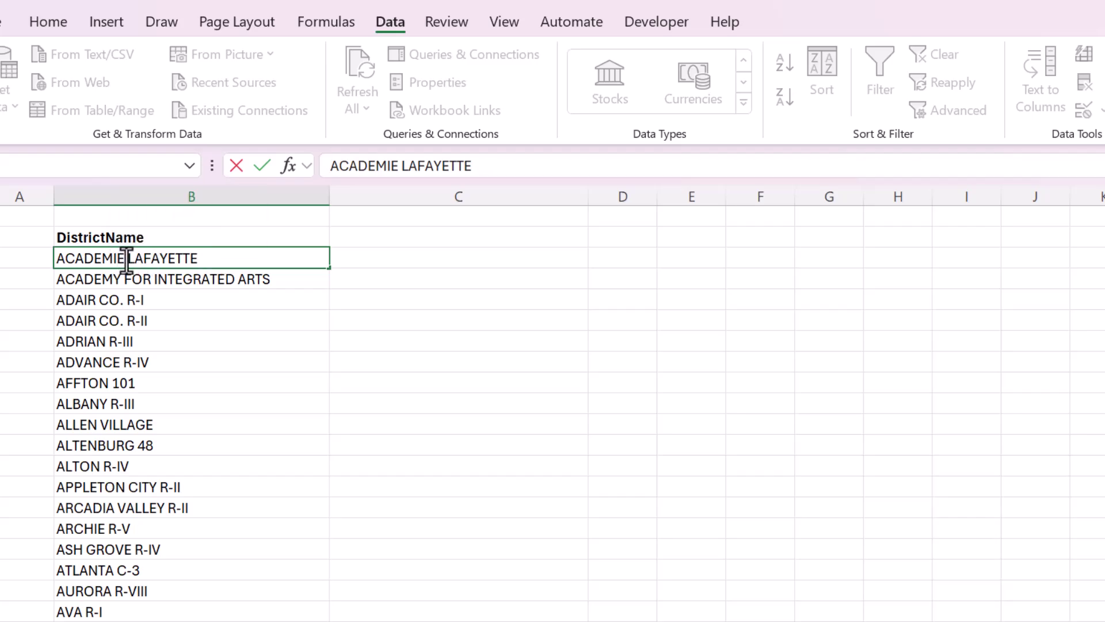
pyautogui.click(226, 299)
# Step: Reopen Find and Replace with the cell beside ACADEMIE LAFAYETTE selected
pyautogui.click(285, 282)
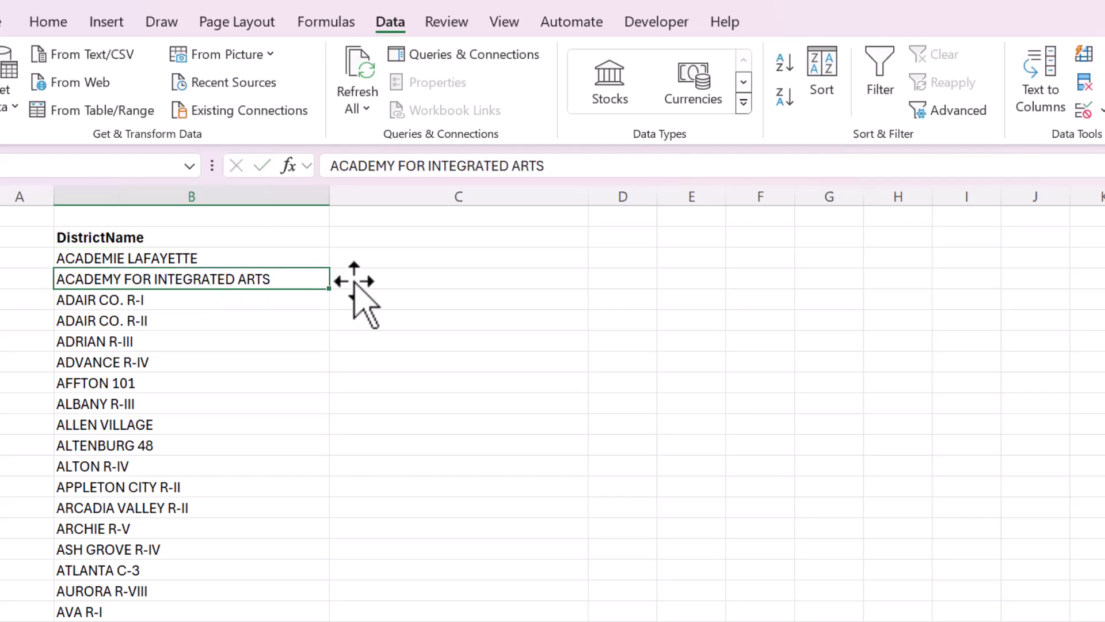
pyautogui.click(362, 280)
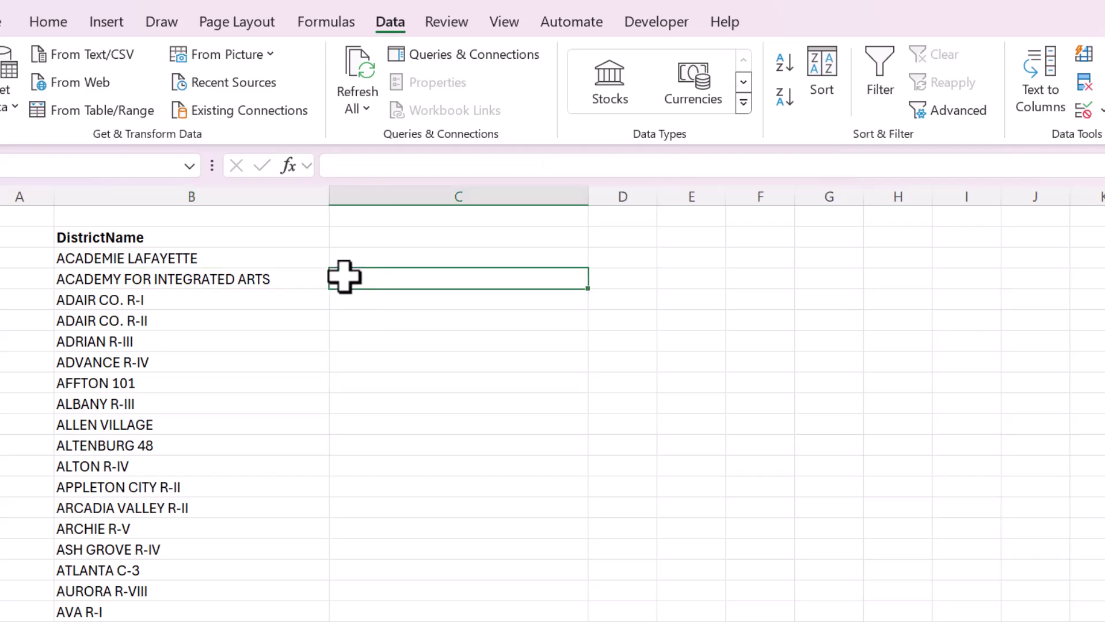
pyautogui.click(345, 257)
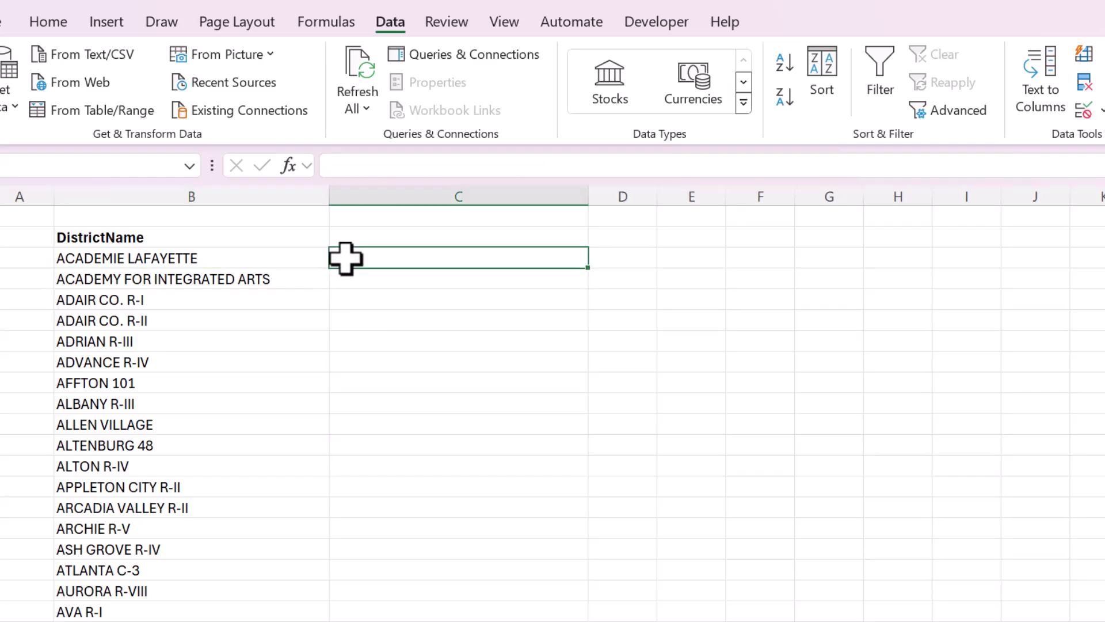
pyautogui.hotkey('ctrl', 'f')
# Step: Replace all spaces with '_', inspect ADAIR_CO._R-II, then undo to restore the spaced names
pyautogui.click(402, 329)
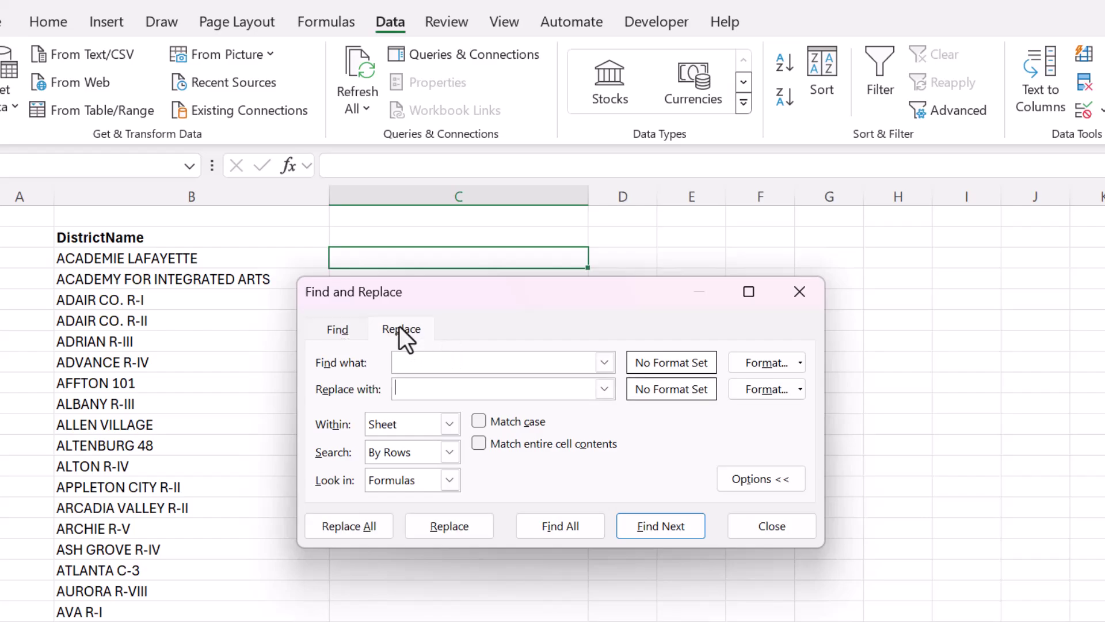
pyautogui.click(435, 389)
pyautogui.write('_')
pyautogui.click(349, 526)
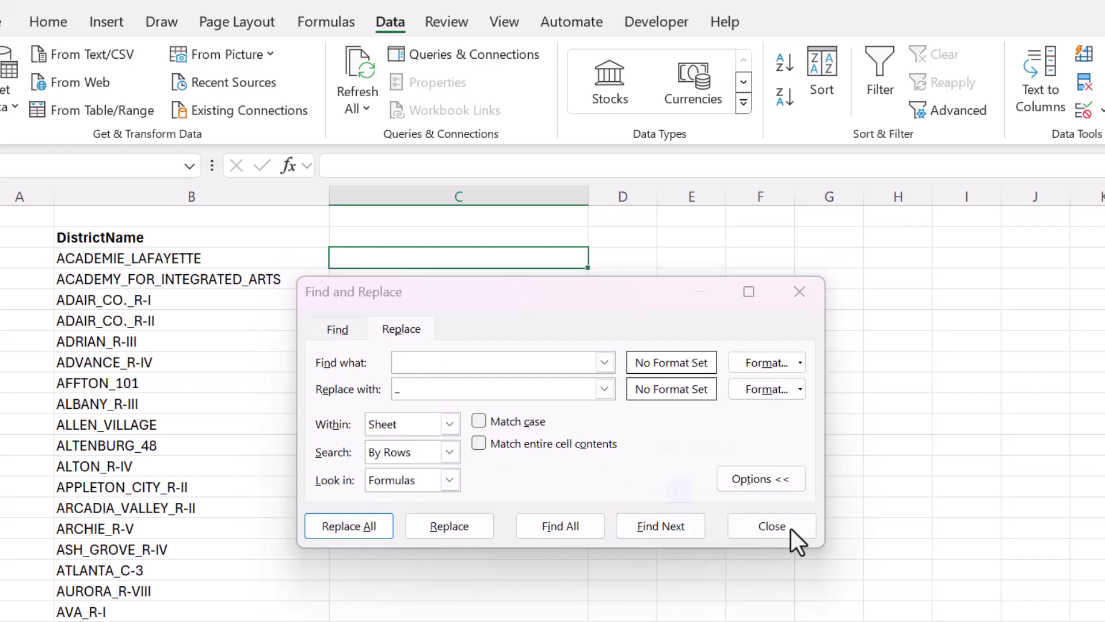
pyautogui.press('Return')
pyautogui.click(774, 537)
pyautogui.click(152, 317)
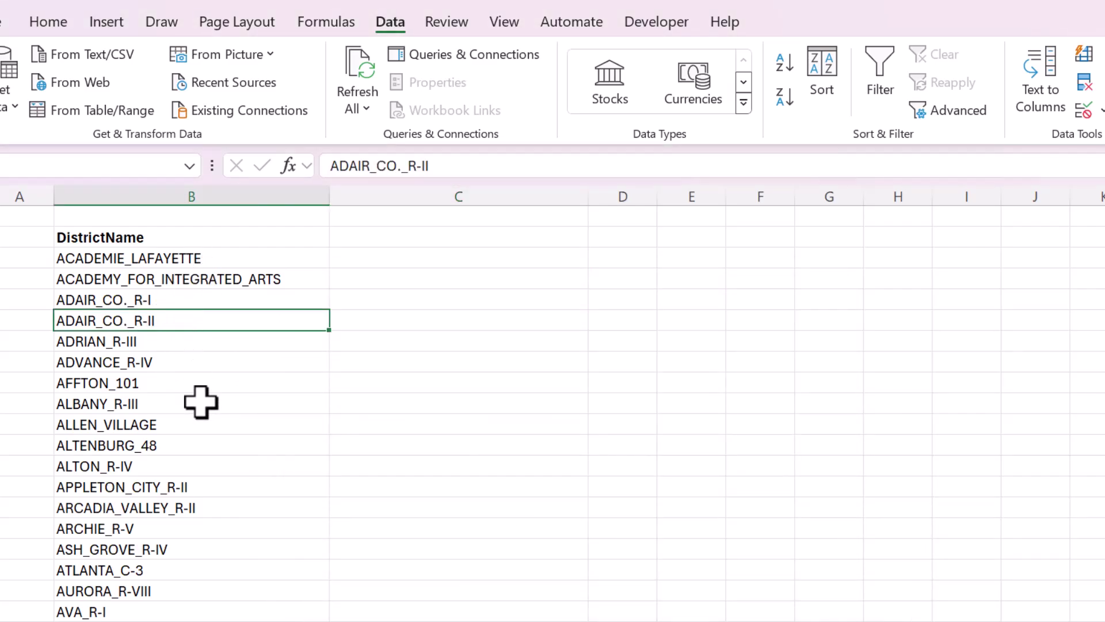
pyautogui.hotkey('ctrl', 'z')
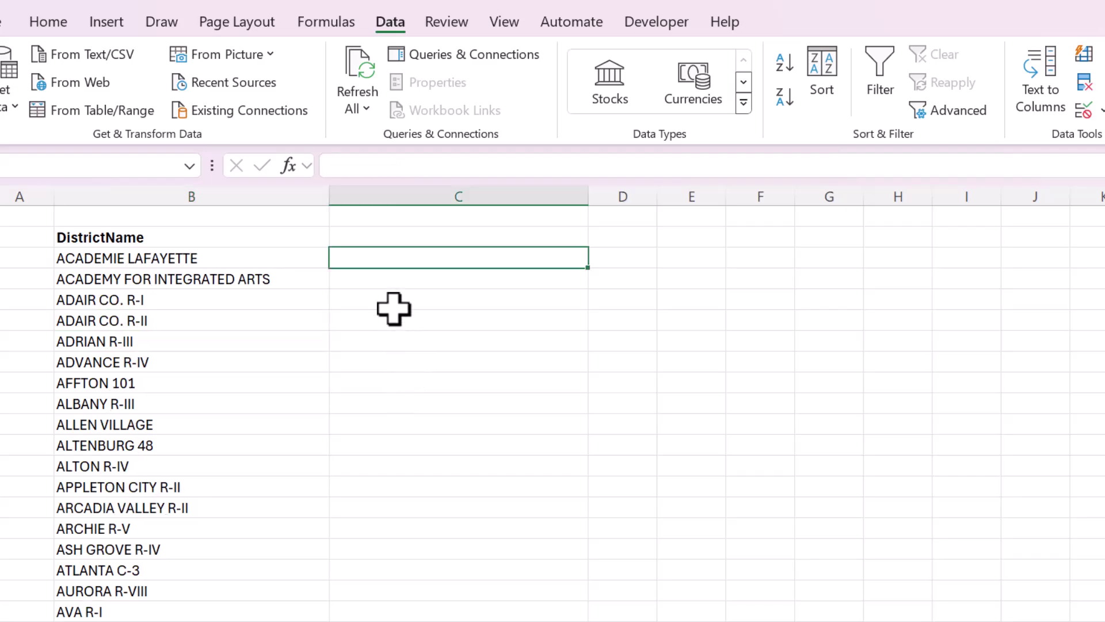
# Step: Enter =CONCAT(CHAR(34),B3,CHAR(34)) in C3 to wrap the first district name in quotes
pyautogui.click(395, 302)
pyautogui.click(383, 254)
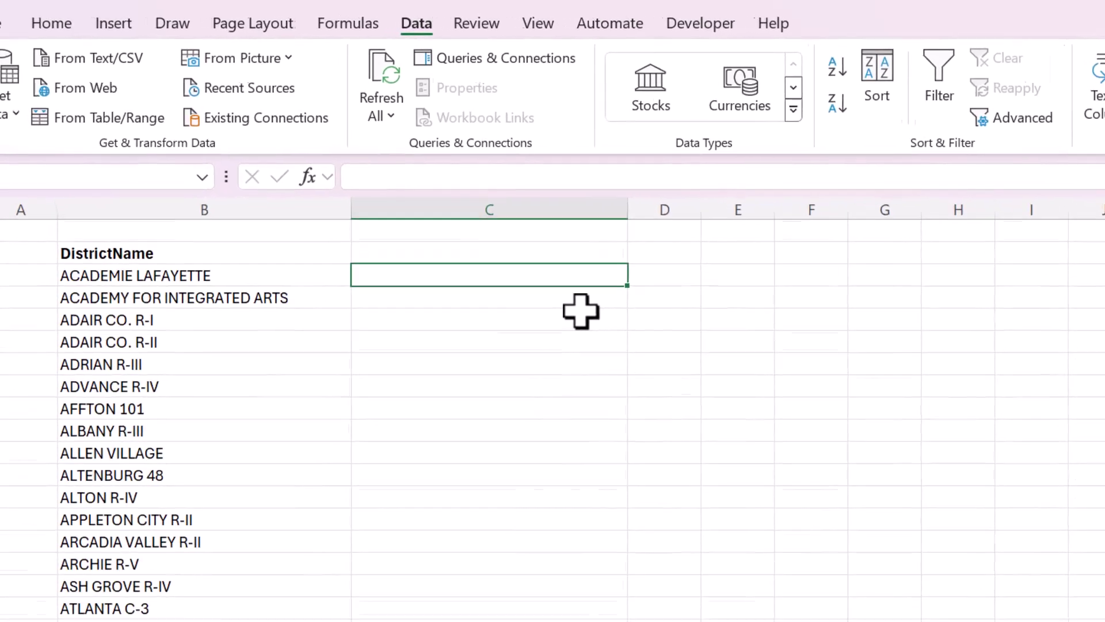
pyautogui.write('=CO')
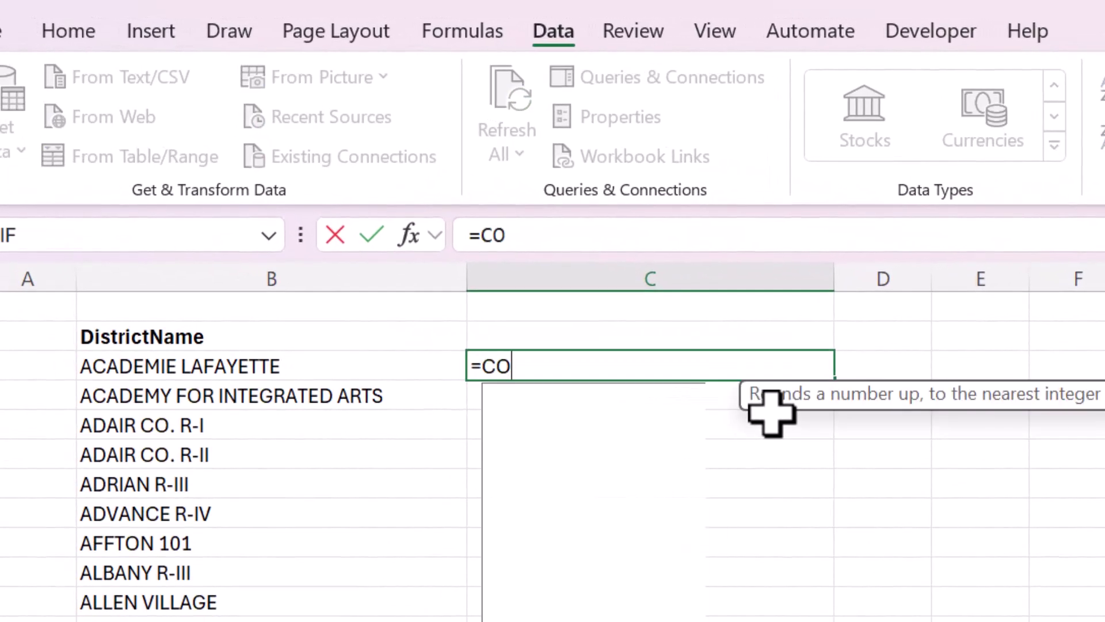
pyautogui.write('NCAT(')
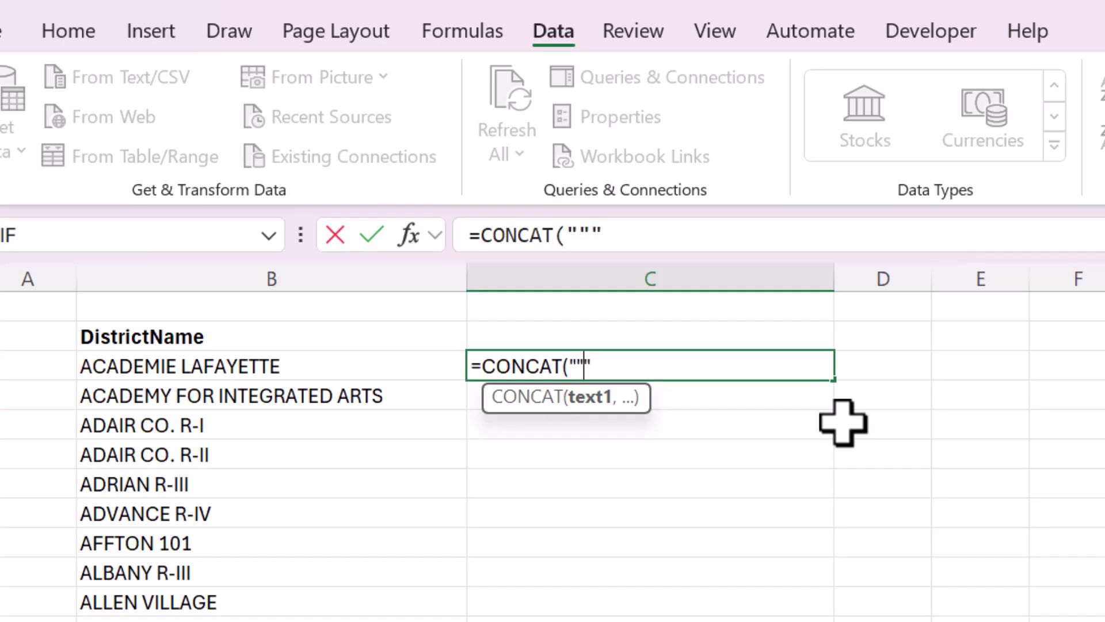
pyautogui.press('BackSpace')
pyautogui.press('BackSpace')
pyautogui.write('CHAR')
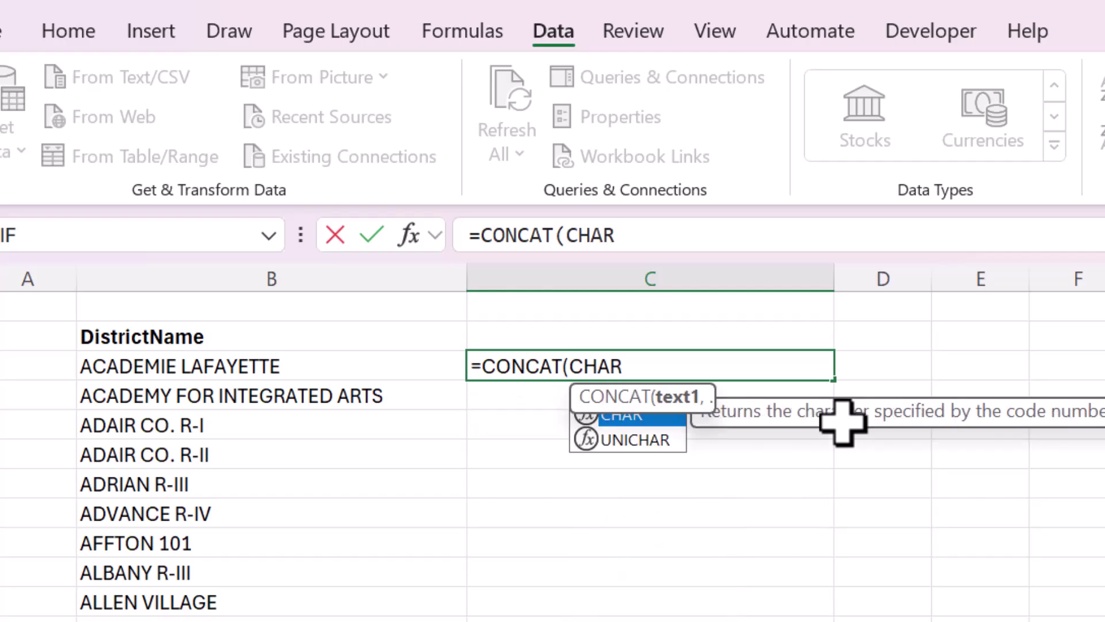
pyautogui.write('(34),')
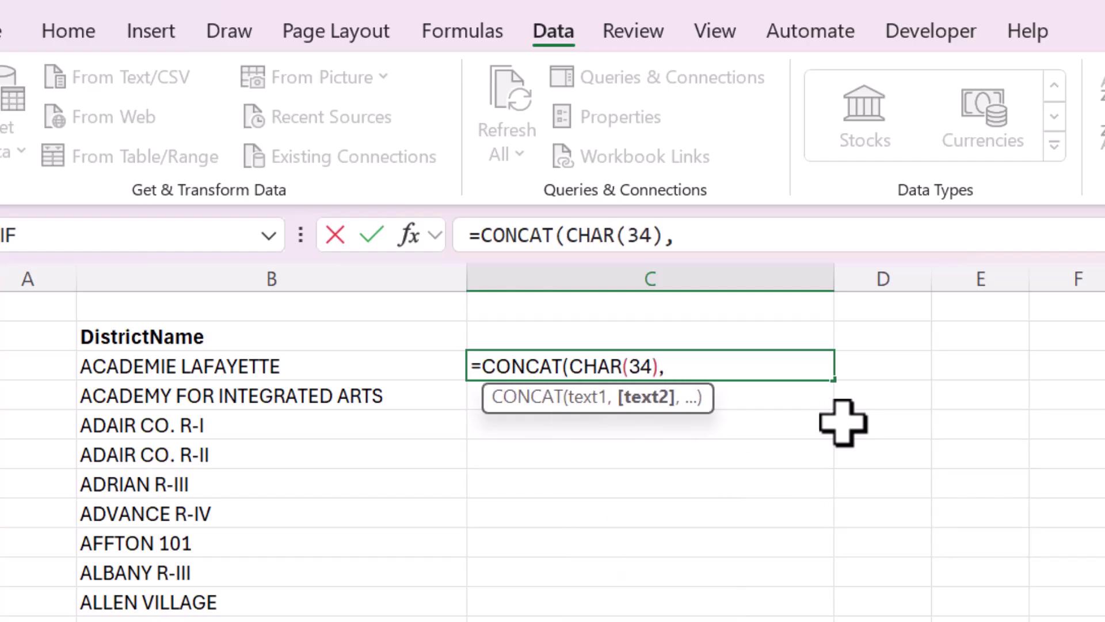
pyautogui.click(262, 367)
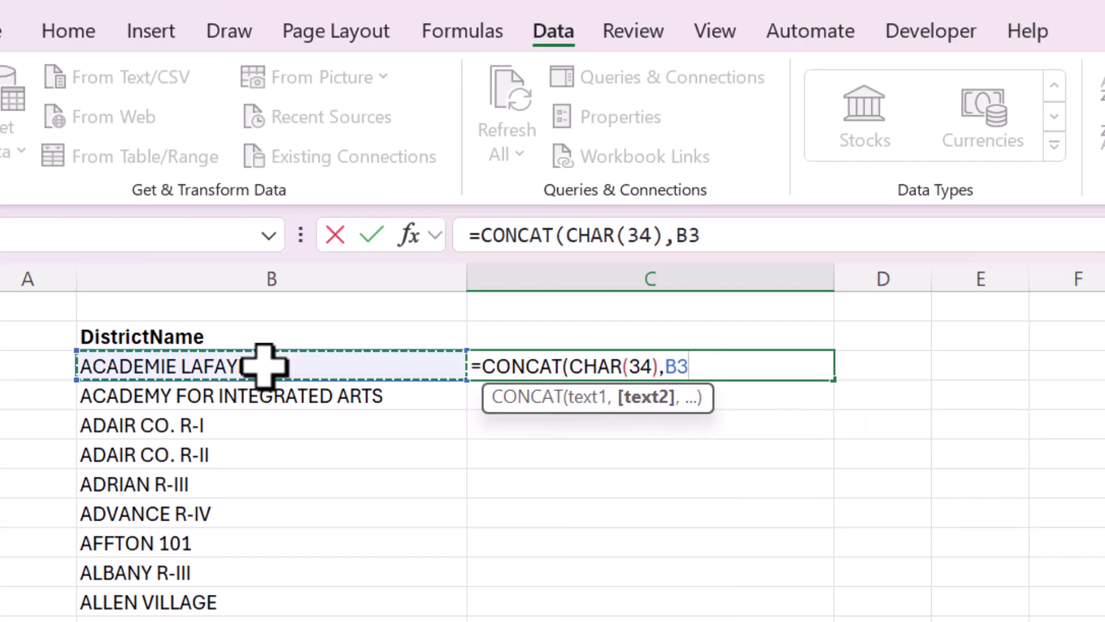
pyautogui.write(',')
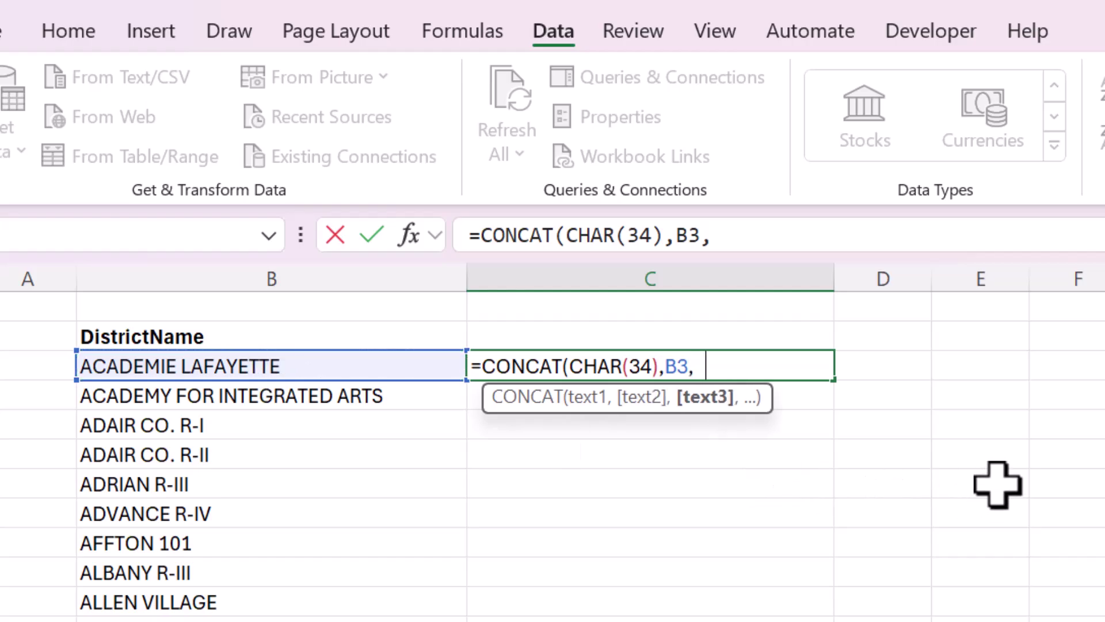
pyautogui.write('char(34))')
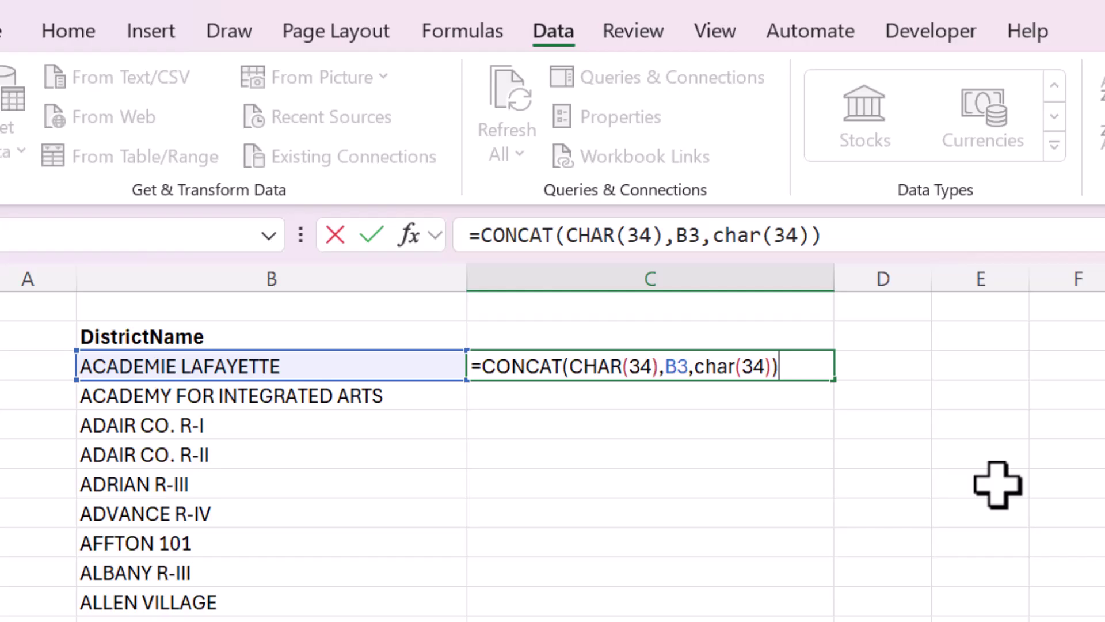
pyautogui.press('Return')
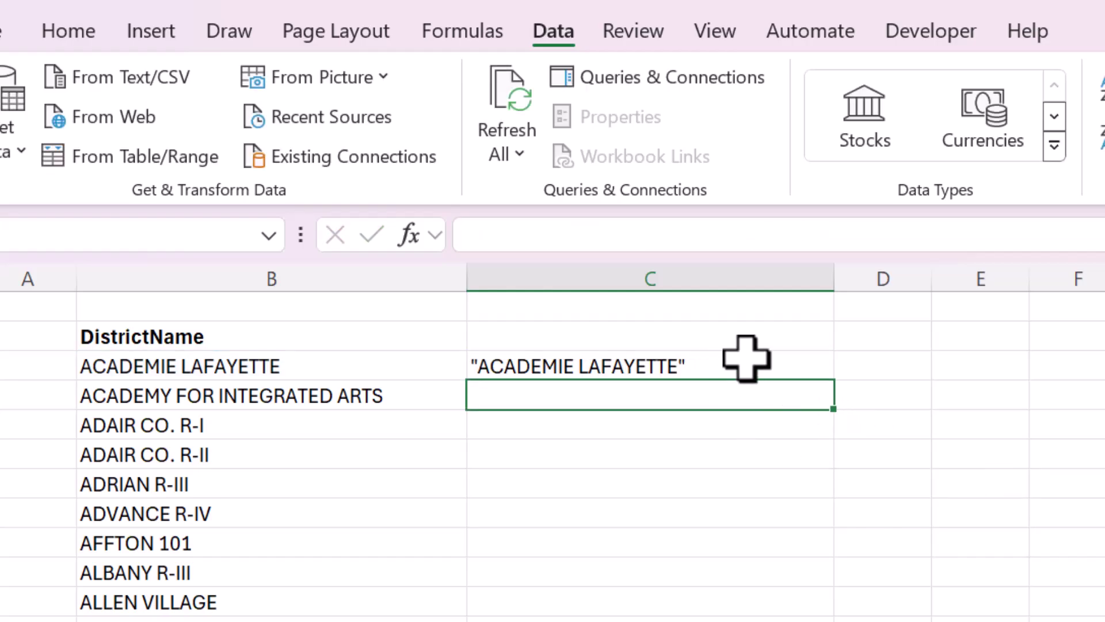
# Step: Fill the quoting formula down column C for every district
pyautogui.click(747, 358)
pyautogui.doubleClick(840, 388)
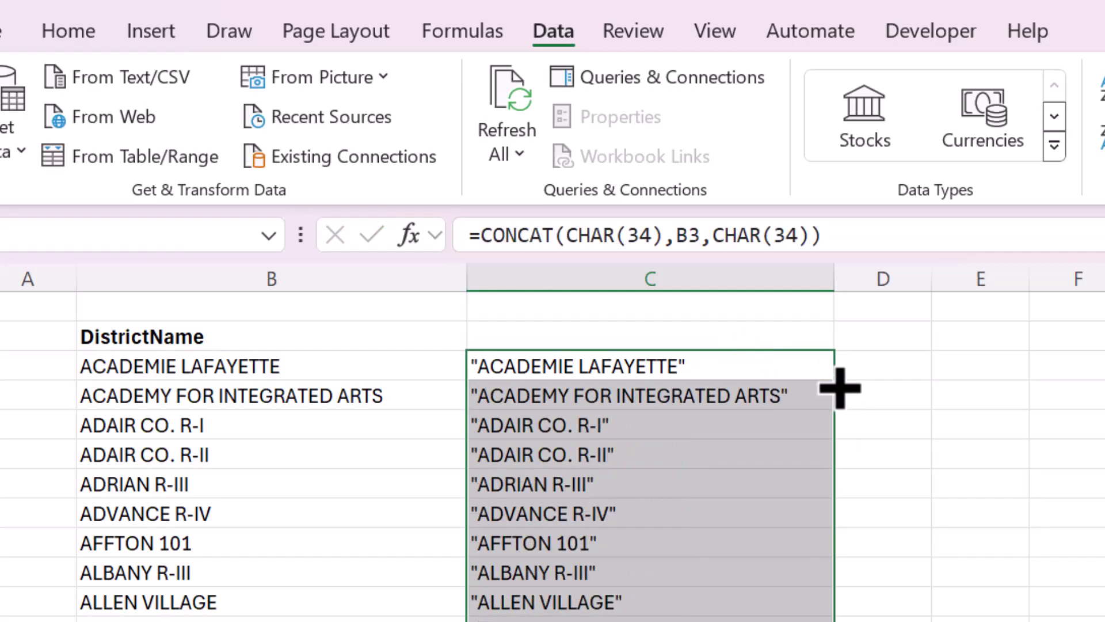
pyautogui.click(876, 360)
# Step: Begin the formula =TEXTJOIN(",",TRUE, in cell C1
pyautogui.click(792, 308)
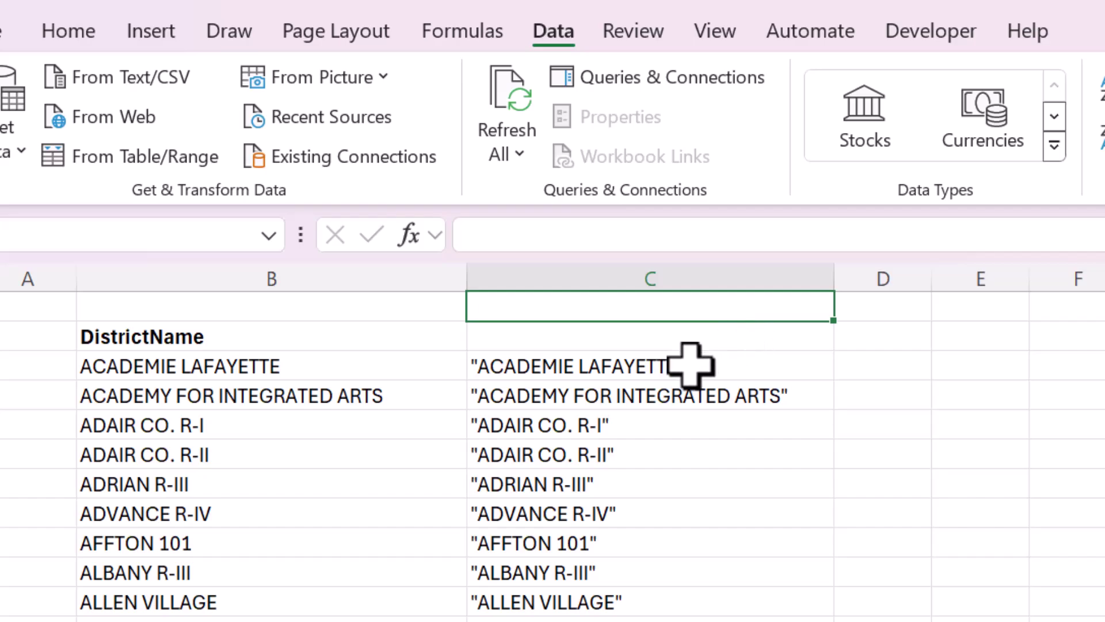
pyautogui.press('Right')
pyautogui.press('Right')
pyautogui.press('Right')
pyautogui.press('Down')
pyautogui.press('Down')
pyautogui.press('Down')
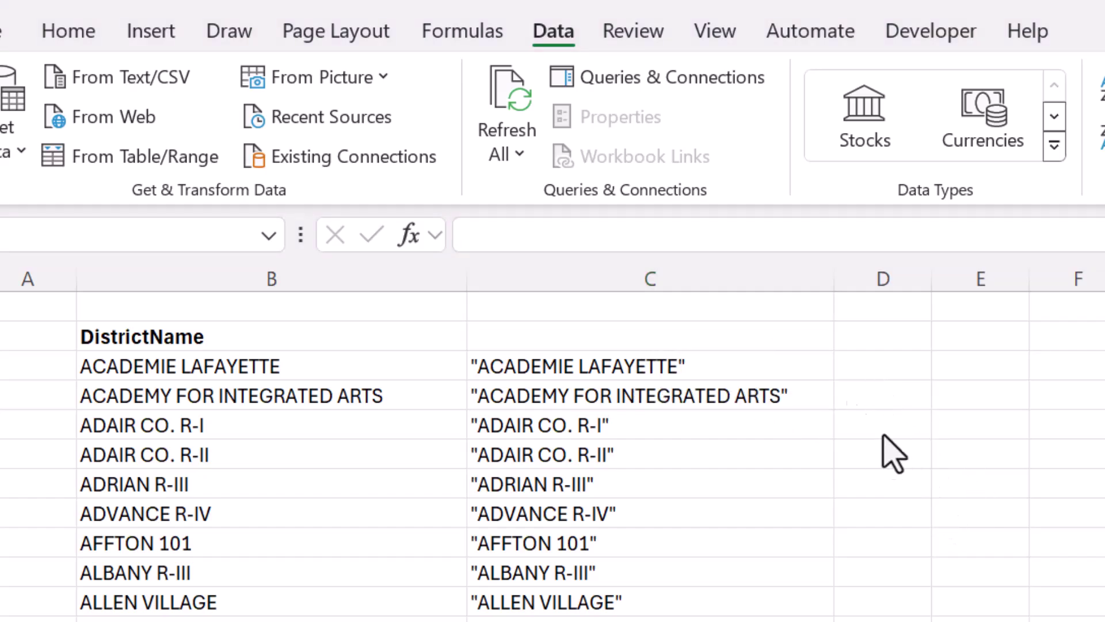
pyautogui.click(803, 308)
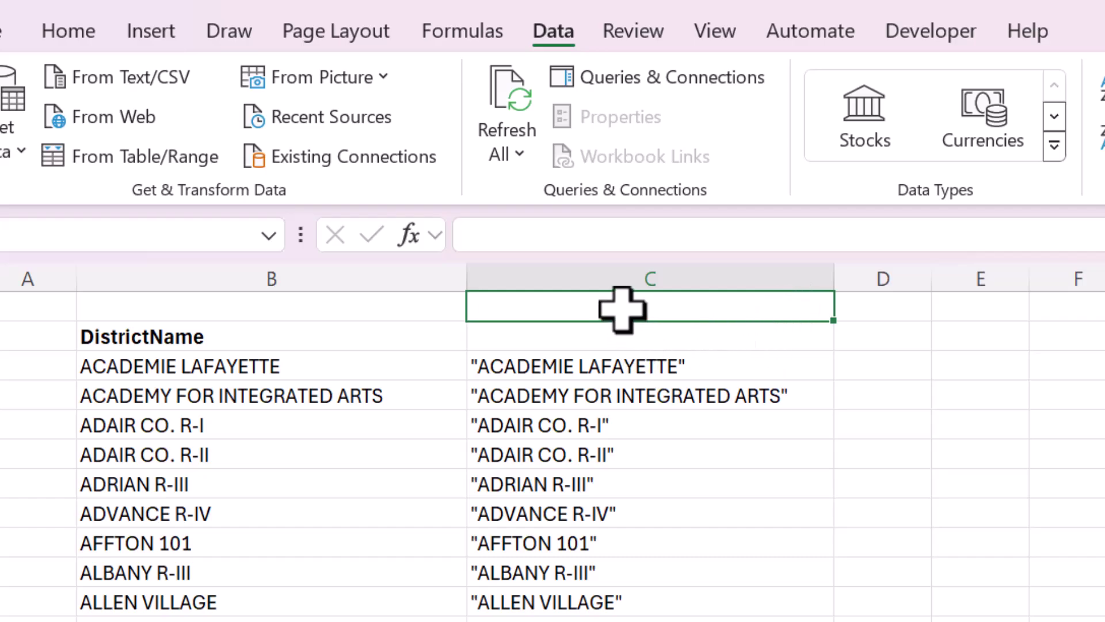
pyautogui.write('=TEXTJOIN')
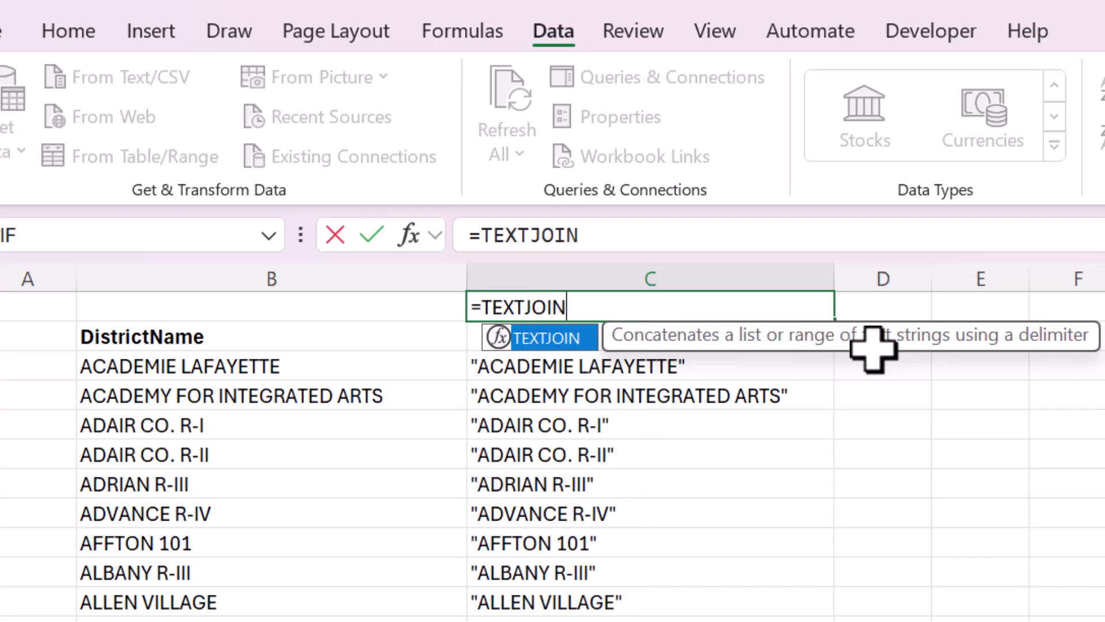
pyautogui.write('(",')
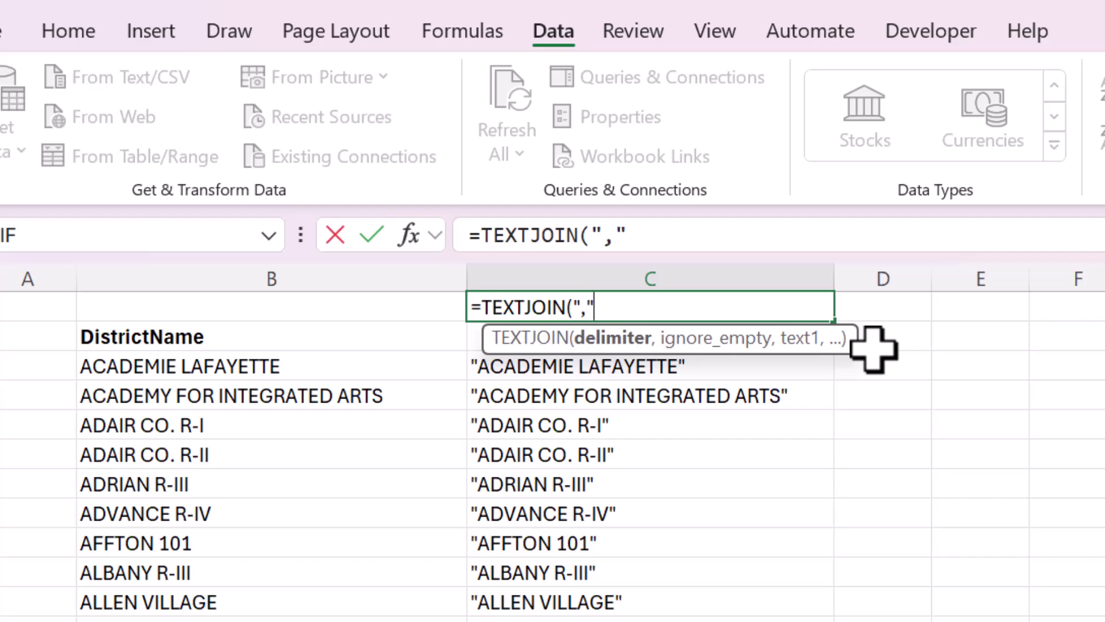
pyautogui.write('",')
pyautogui.press('BackSpace')
pyautogui.press('Left')
pyautogui.write(',true,')
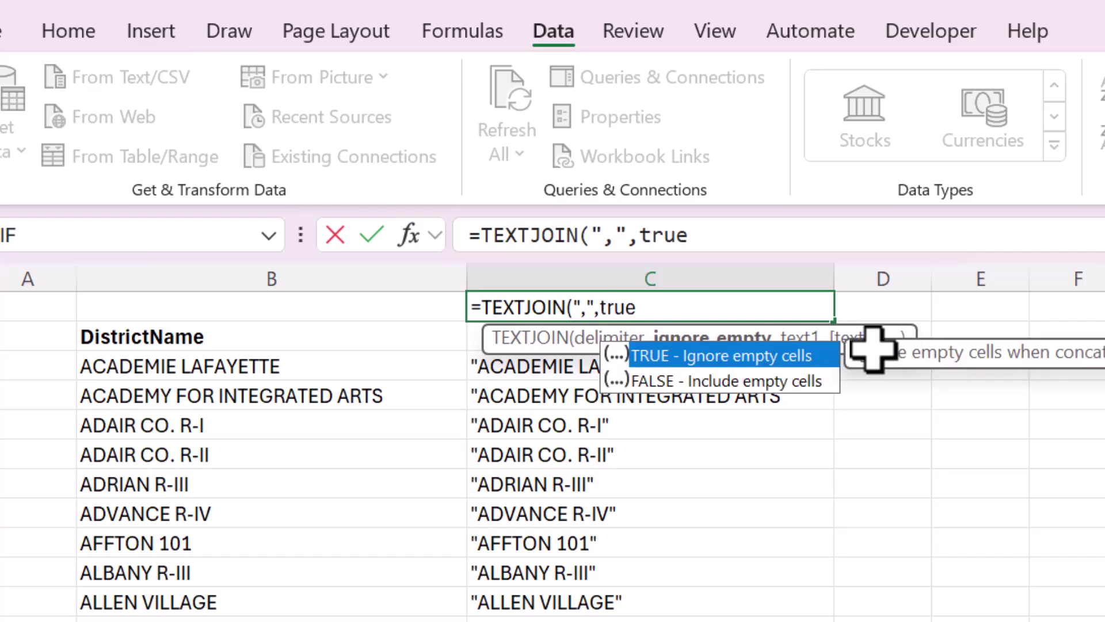
# Step: Complete the TEXTJOIN with the range C3:C553 and enter it
pyautogui.click(500, 374)
pyautogui.hotkey('shift', 'Left')
pyautogui.hotkey('shift', 'Up')
pyautogui.hotkey('shift', 'Up')
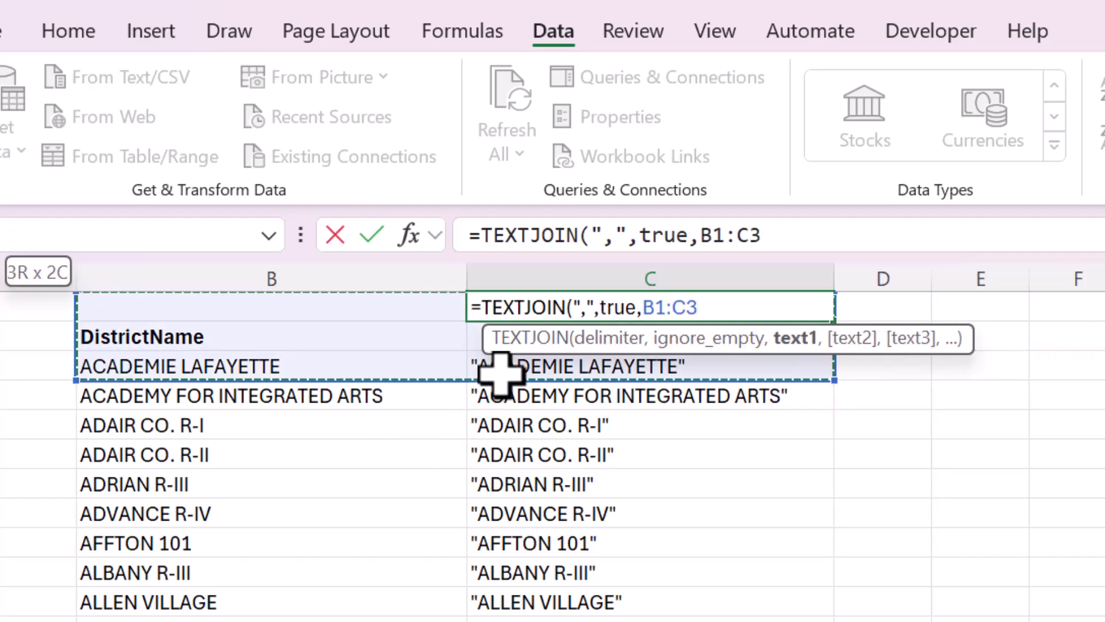
pyautogui.hotkey('shift', 'Down')
pyautogui.hotkey('shift', 'Down')
pyautogui.hotkey('shift', 'Right')
pyautogui.hotkey('ctrl', 'shift', 'Down')
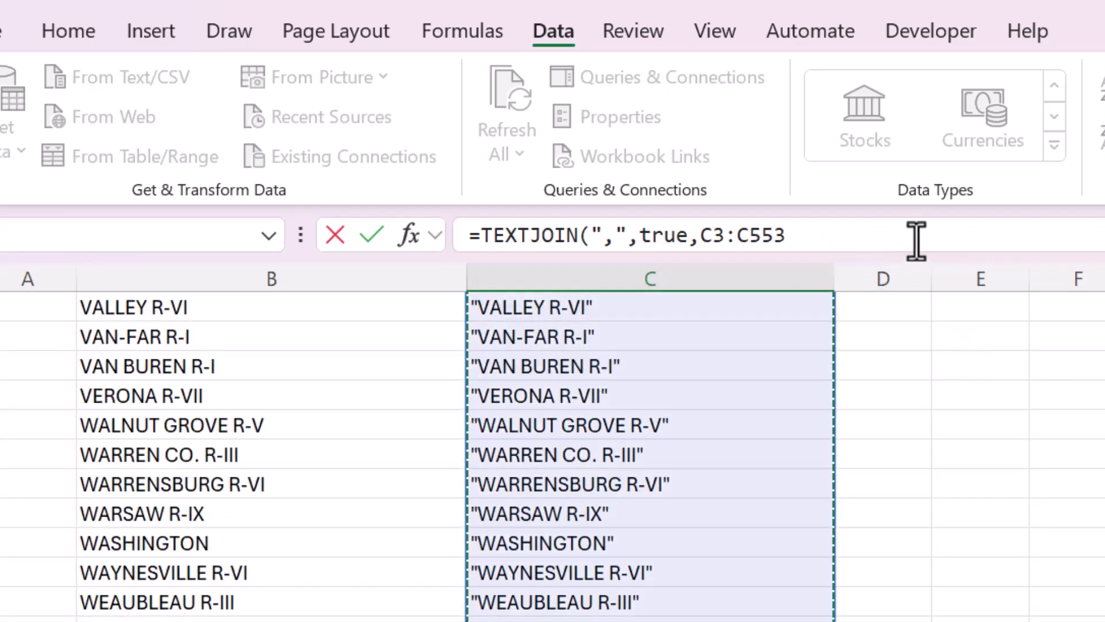
pyautogui.write(')')
pyautogui.press('Return')
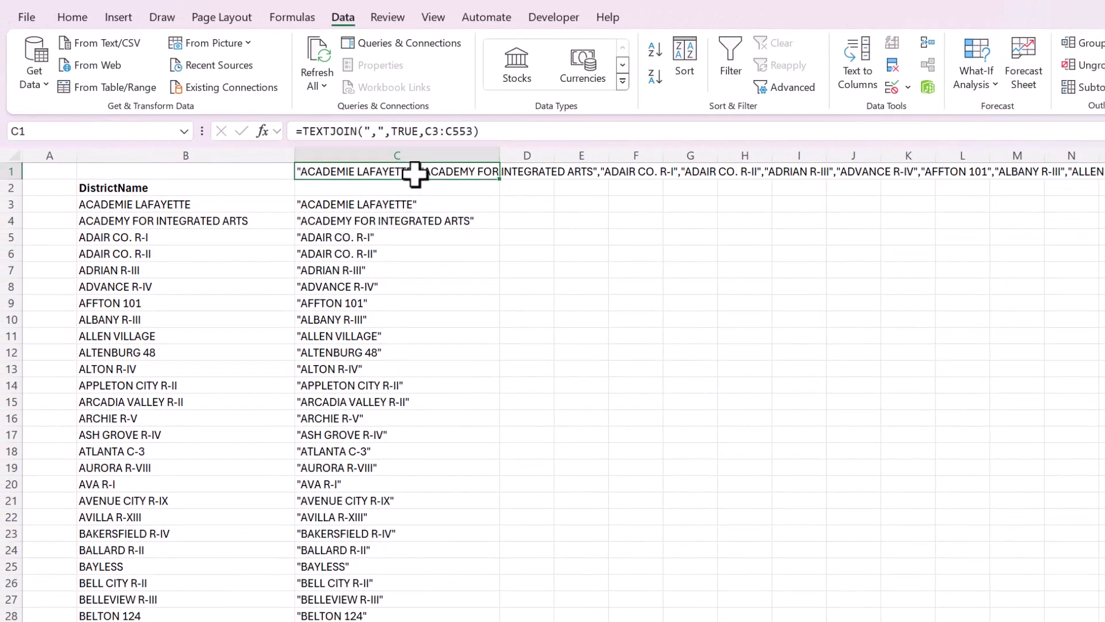
# Step: Copy the joined string from C1 and open a terminal in the Desktop Districts folder
pyautogui.hotkey('ctrl', 'c')
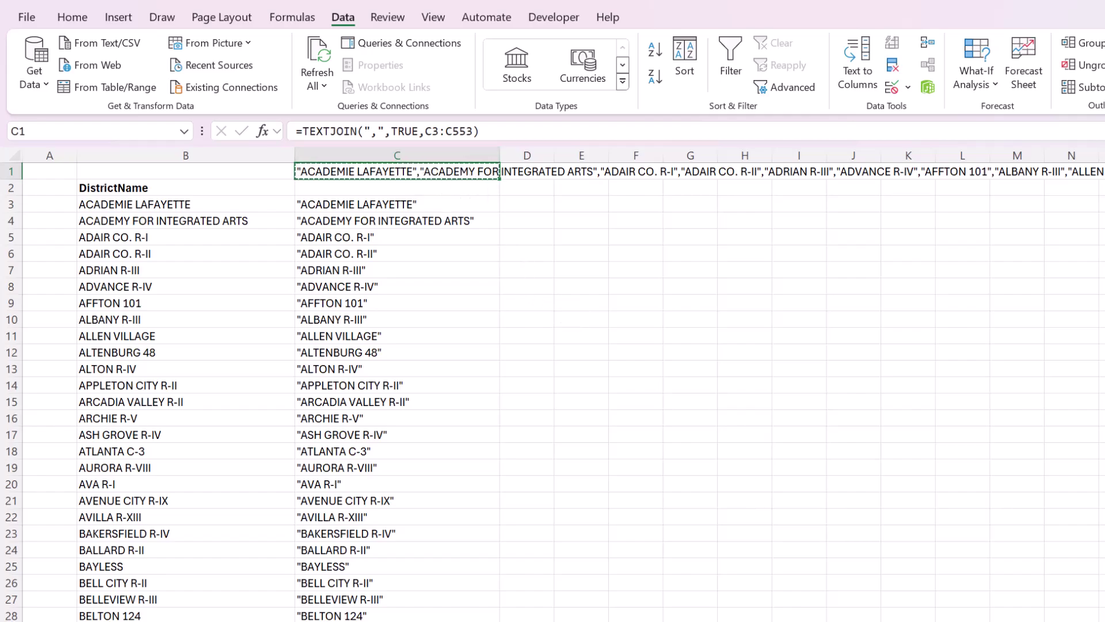
pyautogui.hotkey('alt', 'Tab')
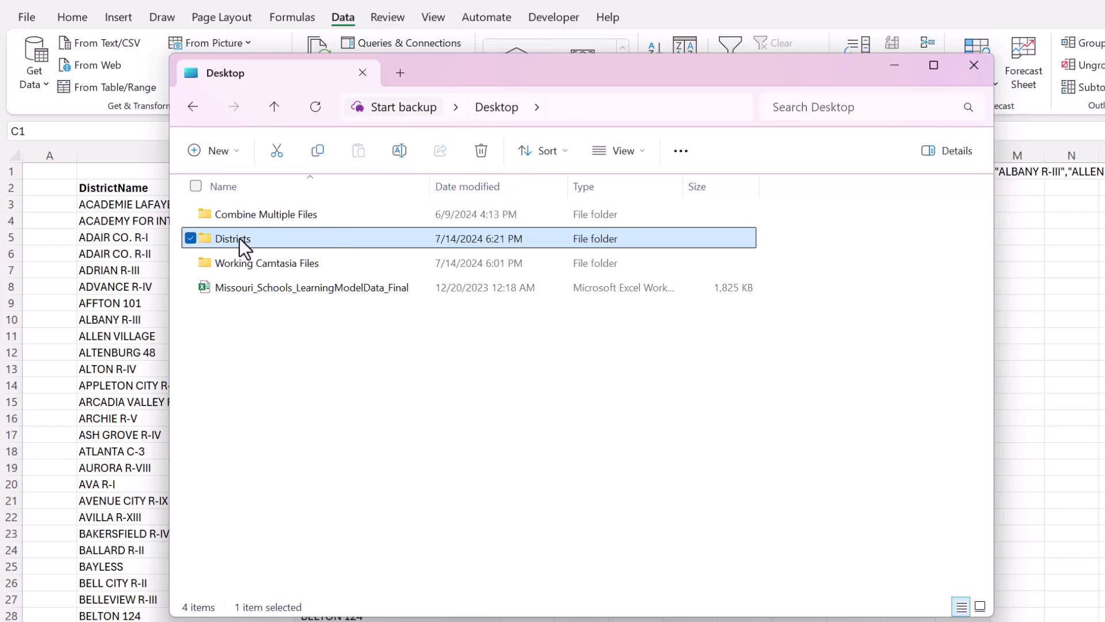
pyautogui.rightClick(242, 240)
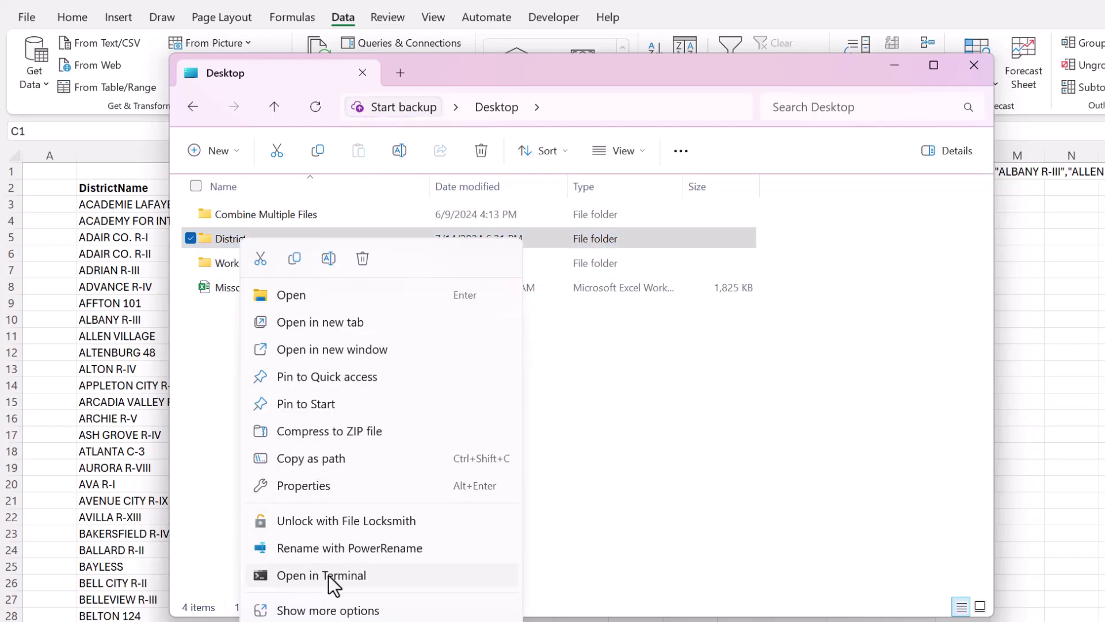
pyautogui.click(343, 575)
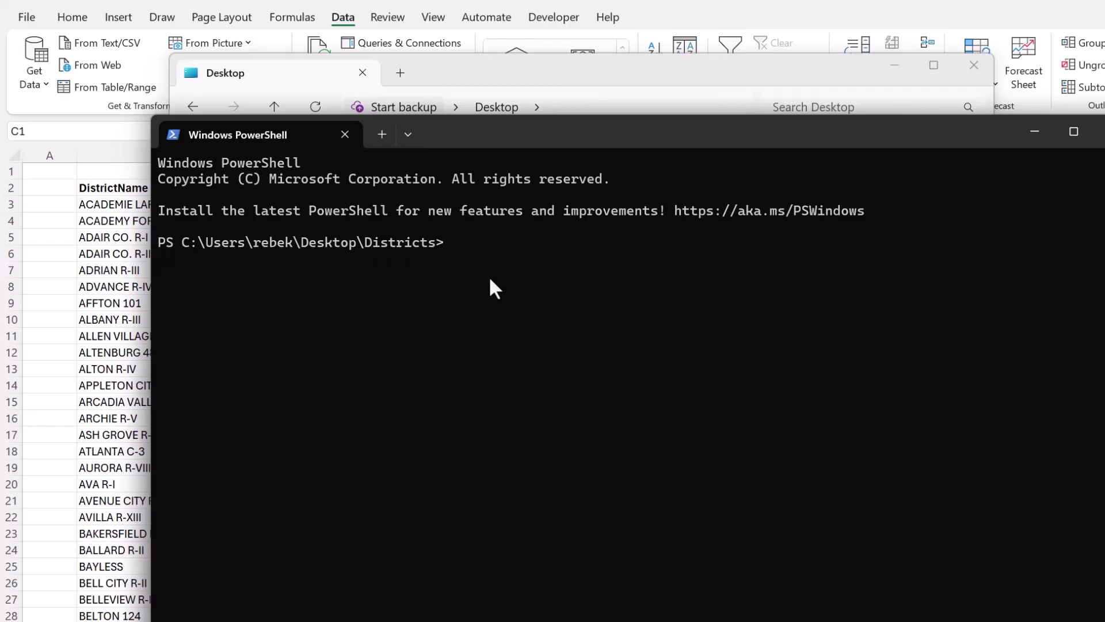
# Step: Run md with the pasted quoted district list, accepting the long-paste warning
pyautogui.write('md')
pyautogui.hotkey('ctrl', 'v')
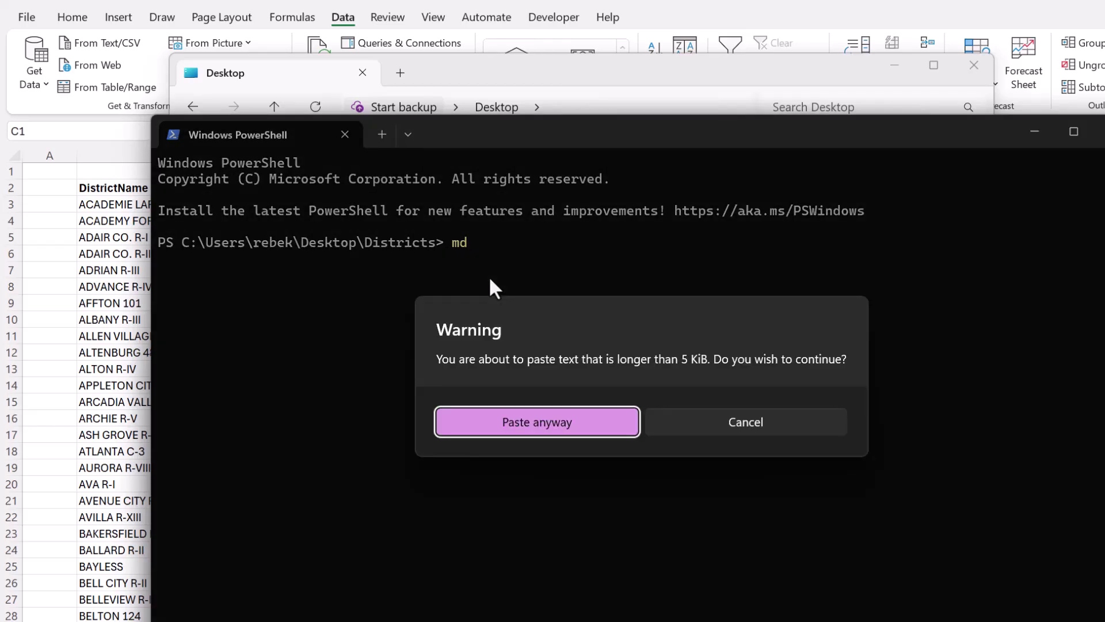
pyautogui.click(523, 423)
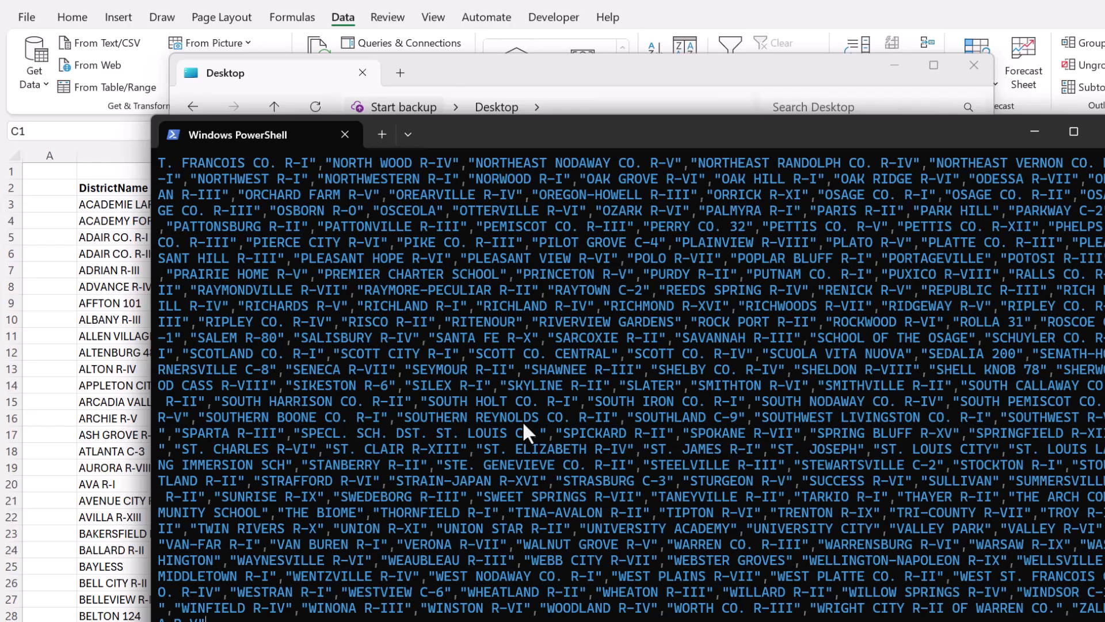
pyautogui.press('Return')
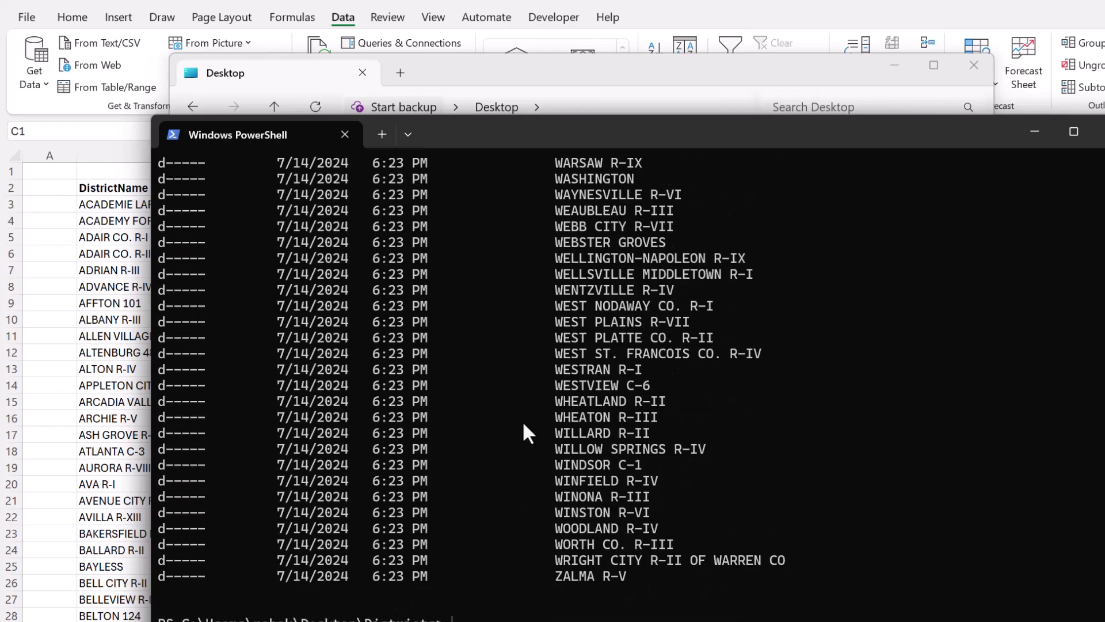
# Step: Open Districts in File Explorer and scroll through the 551 new district folders
pyautogui.click(596, 619)
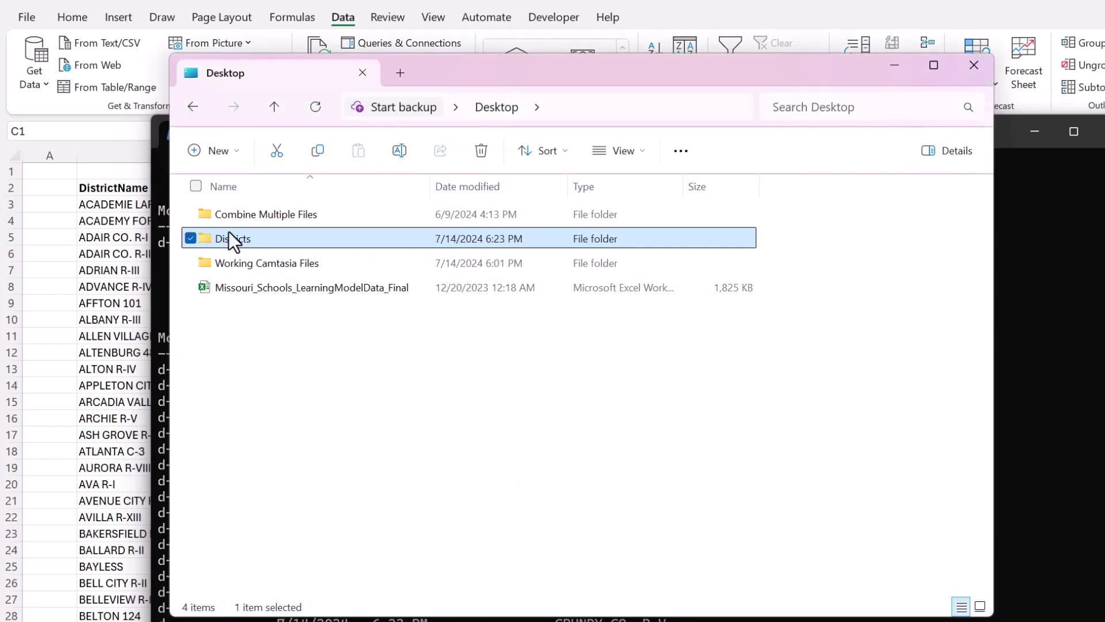
pyautogui.doubleClick(213, 232)
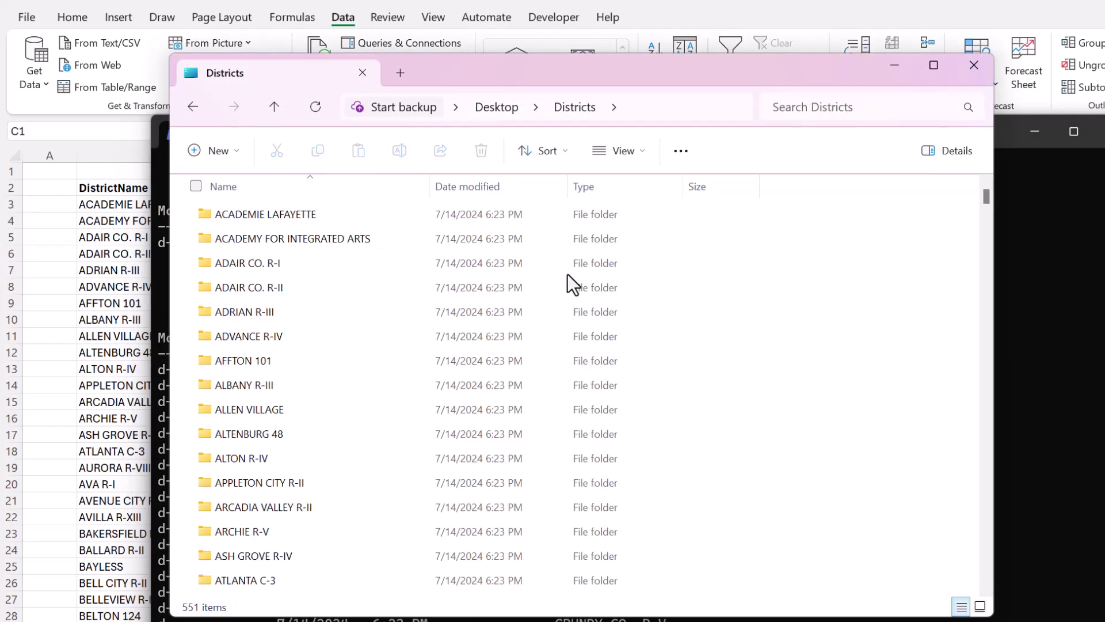
pyautogui.scroll(-15, 811, 352)
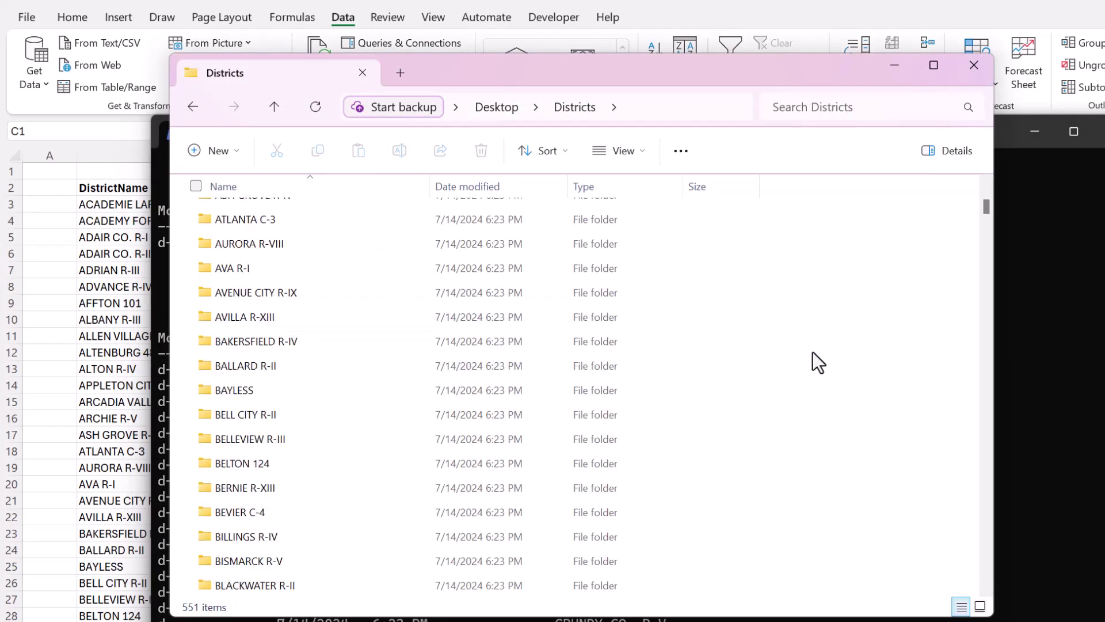
pyautogui.scroll(-20, 824, 354)
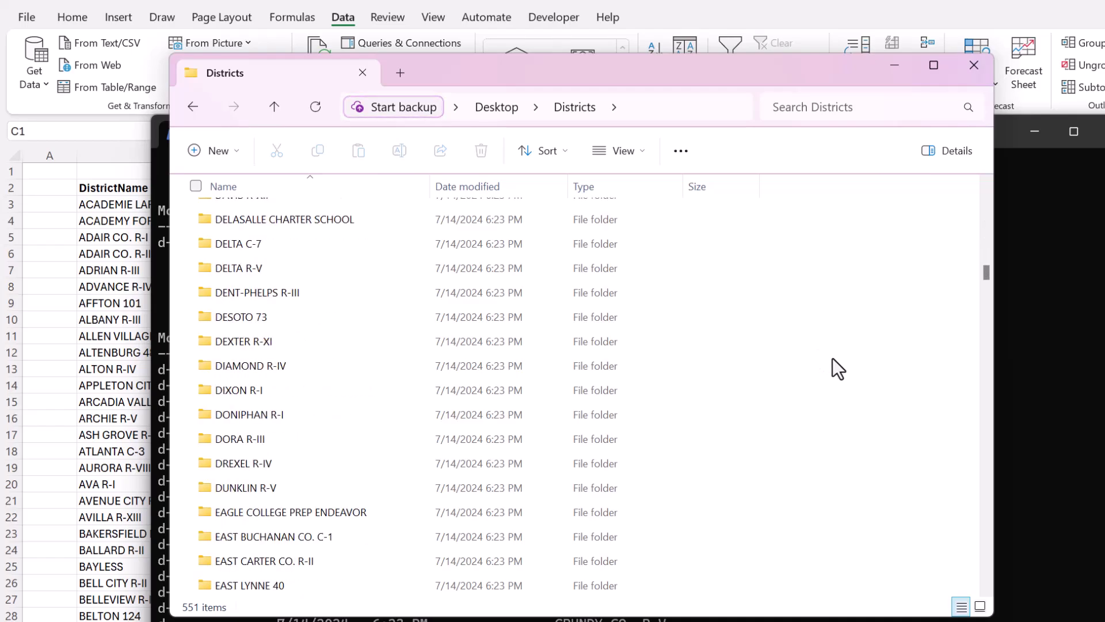
pyautogui.scroll(-20, 833, 357)
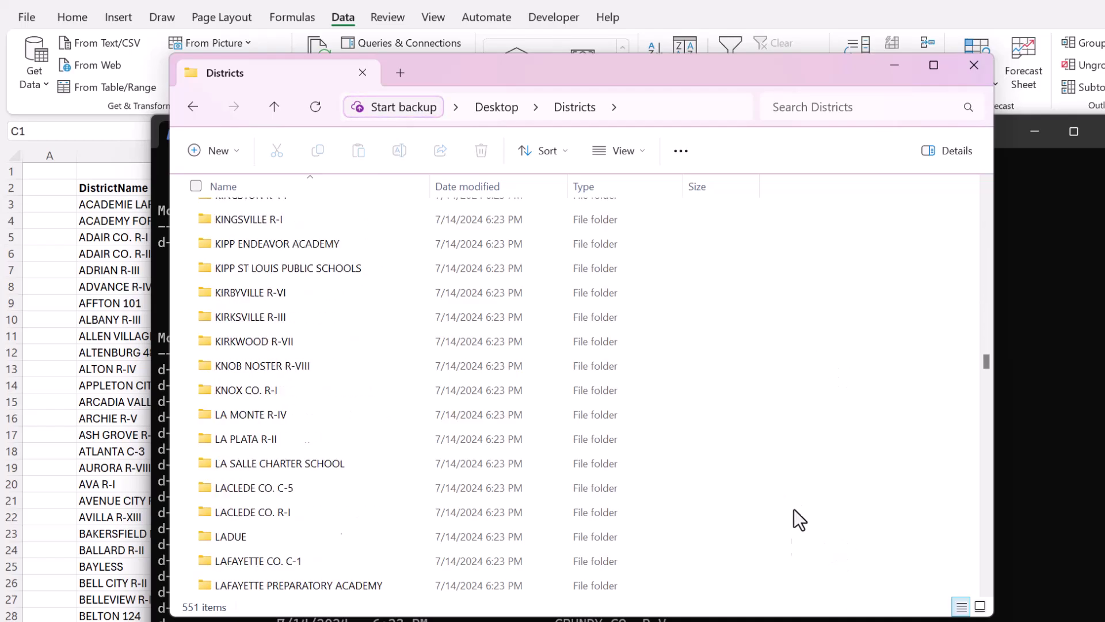
pyautogui.scroll(-20, 789, 505)
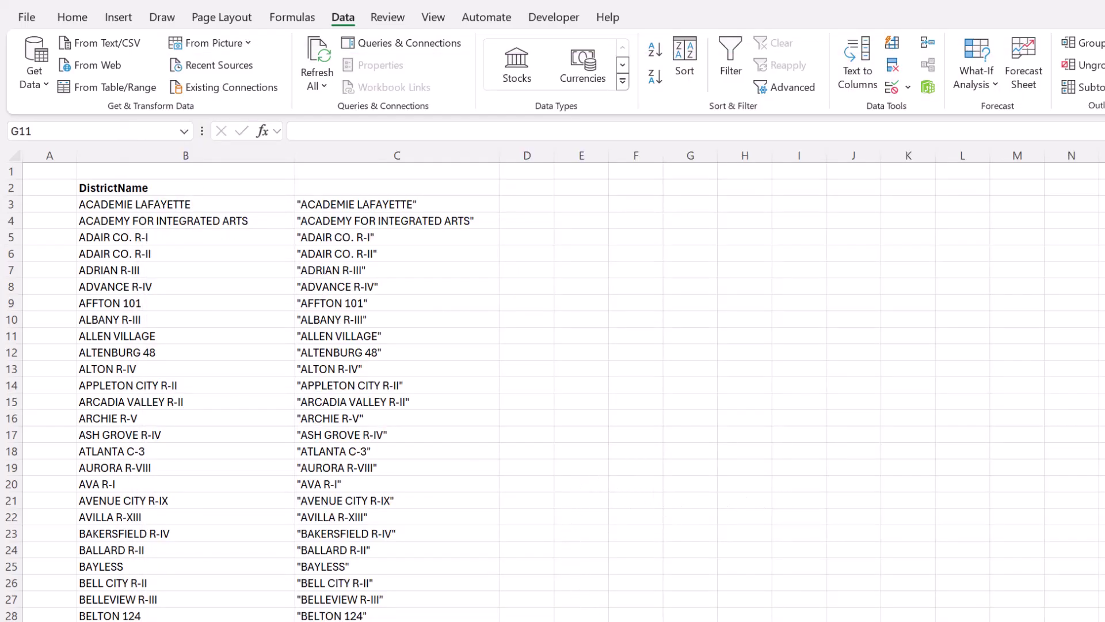
# Step: Launch a new blank Notepad document, then go back to Excel and select cell C3
pyautogui.press('super')
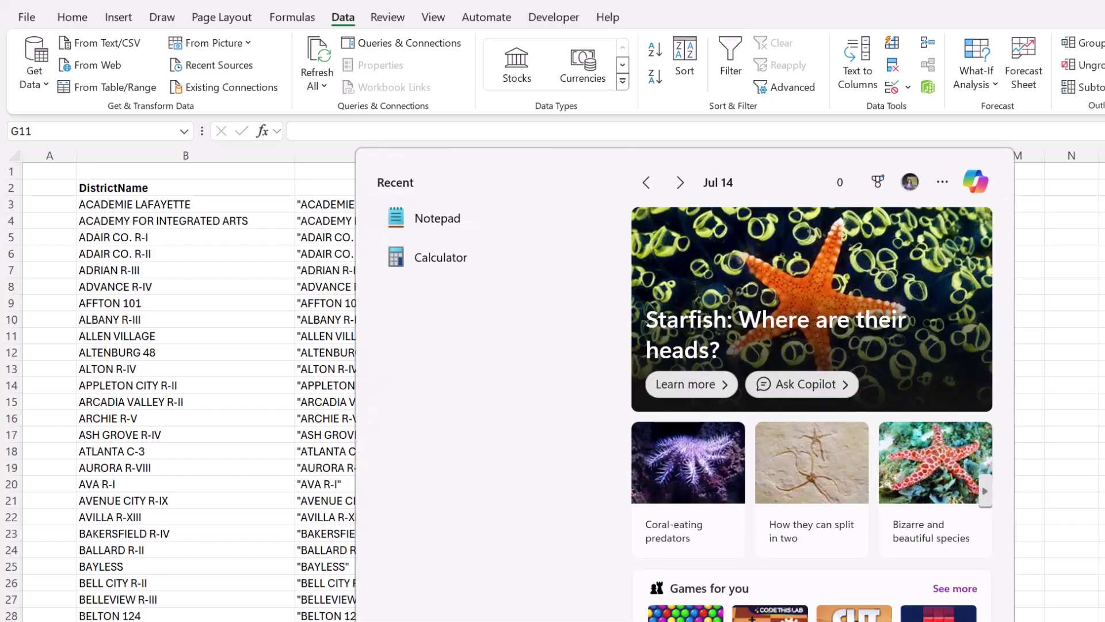
pyautogui.write('not')
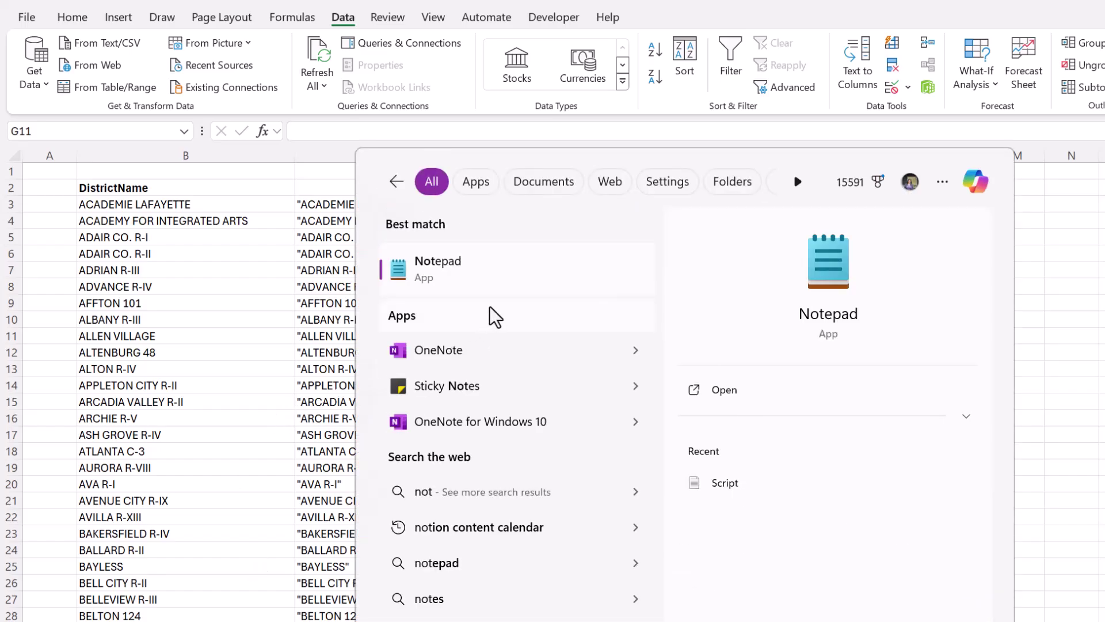
pyautogui.click(477, 265)
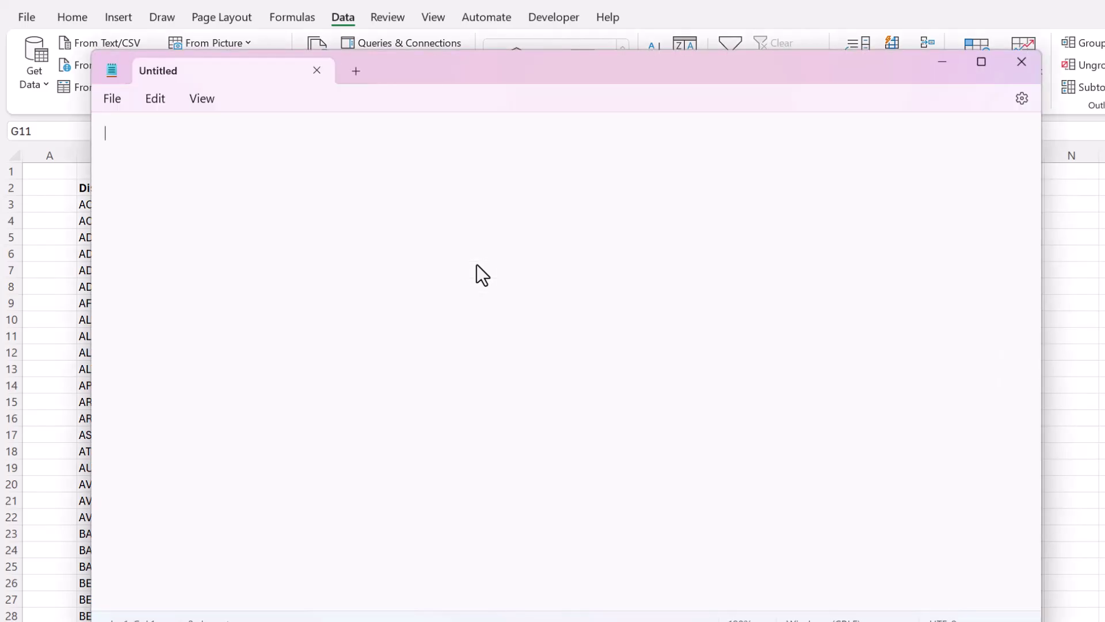
pyautogui.hotkey('alt', 'Tab')
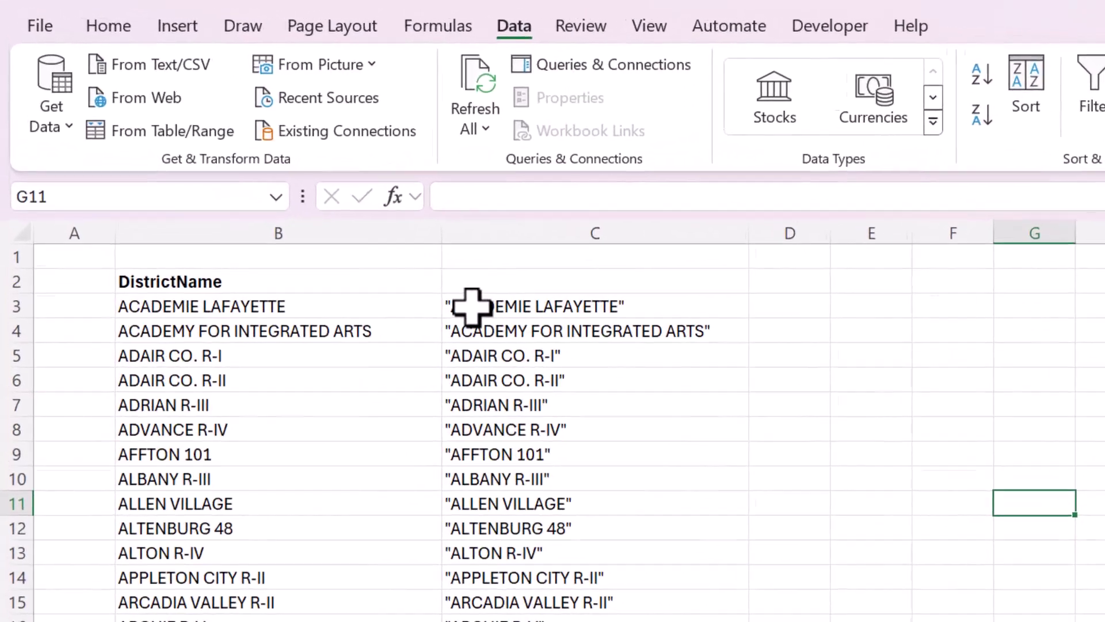
pyautogui.click(323, 205)
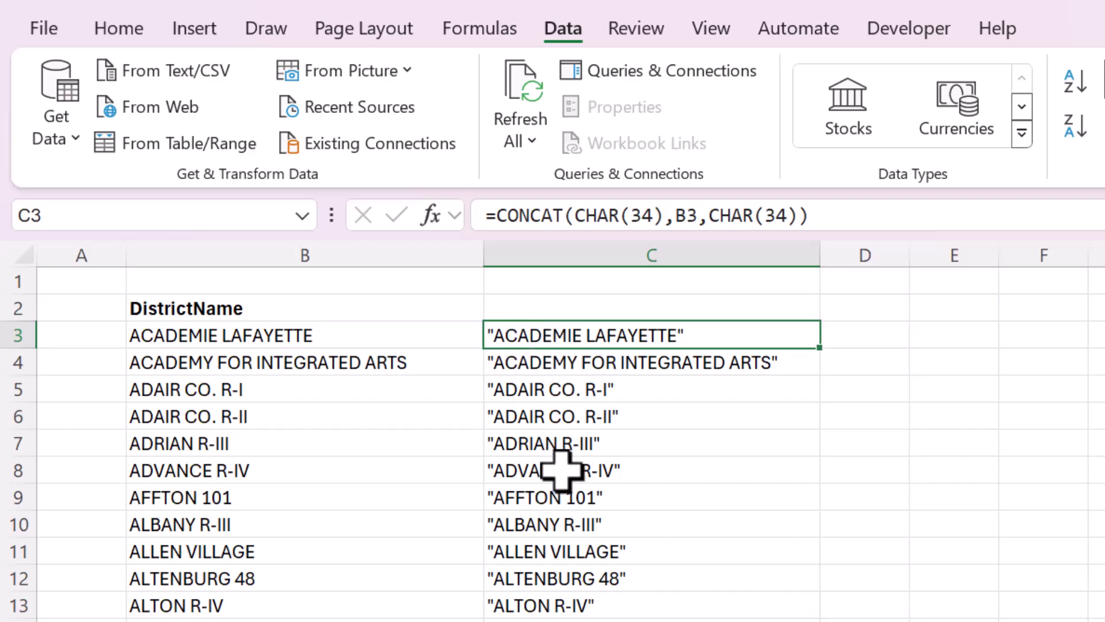
# Step: Change C3's formula to =CONCAT("md ",CHAR(34),B3,CHAR(34))
pyautogui.click(576, 217)
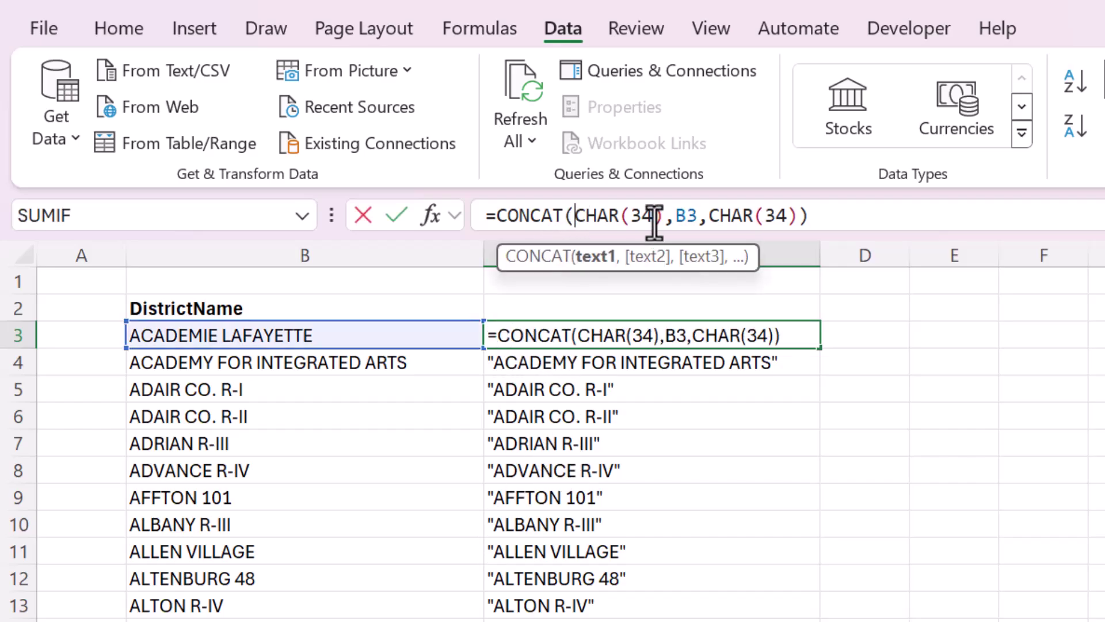
pyautogui.write('"md",')
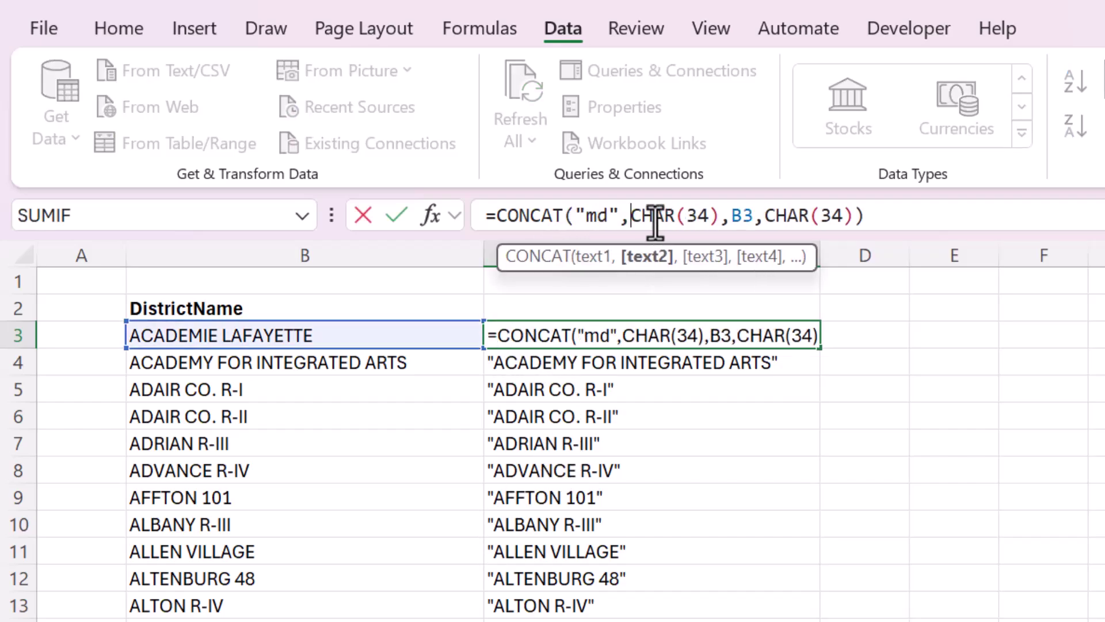
pyautogui.press('Left')
pyautogui.press('Left')
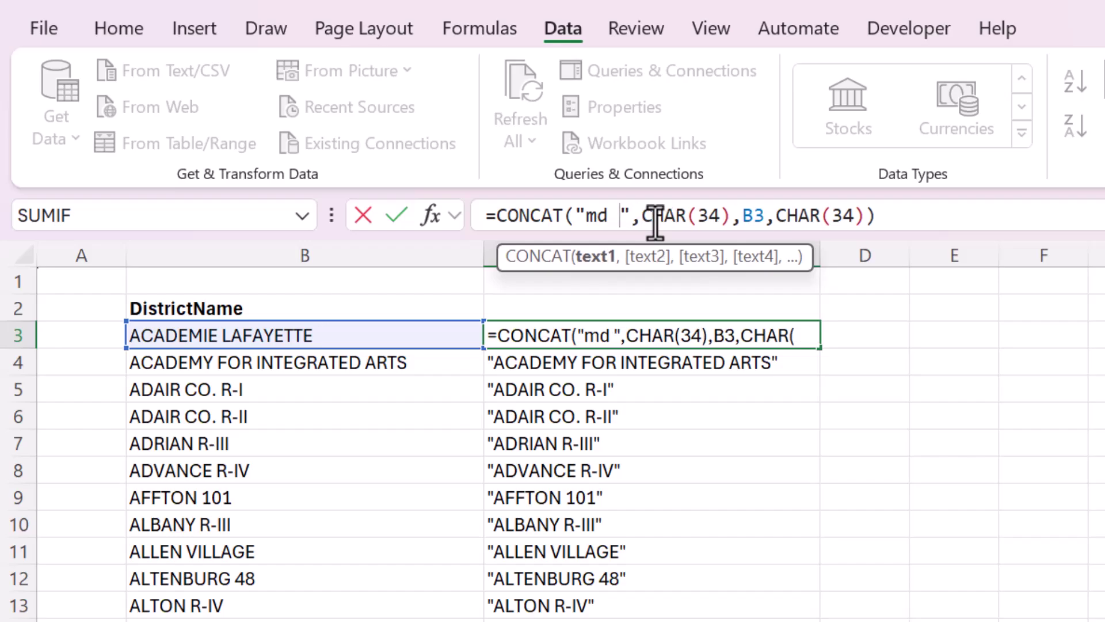
pyautogui.press('Right')
pyautogui.press('Right')
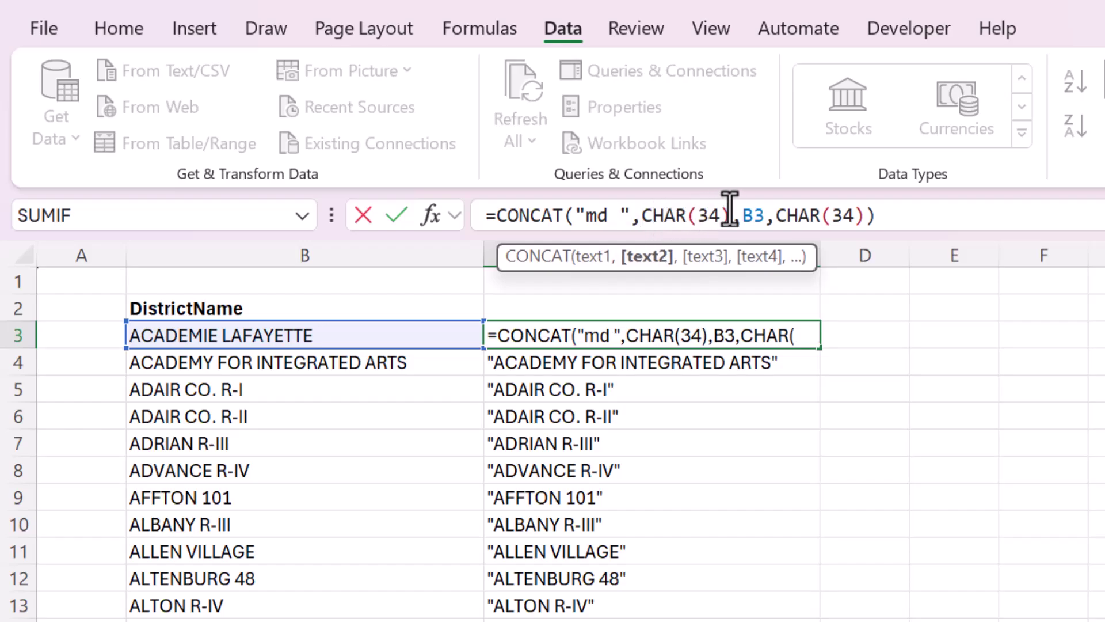
pyautogui.click(957, 217)
pyautogui.press('Return')
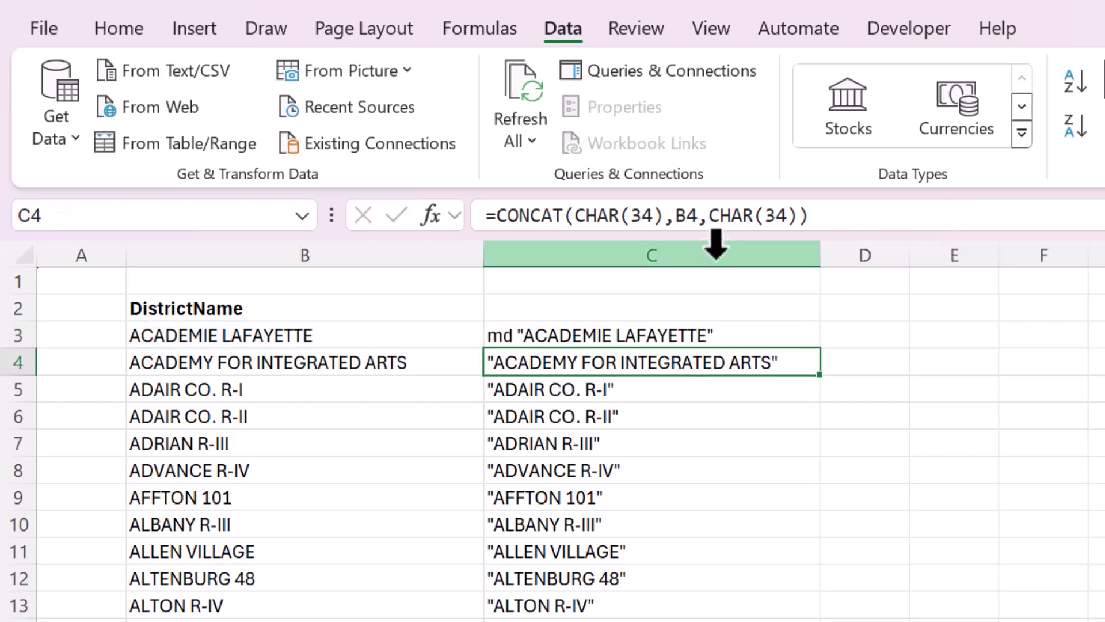
# Step: Fill the md formula down column C and copy the whole column
pyautogui.click(803, 336)
pyautogui.doubleClick(820, 348)
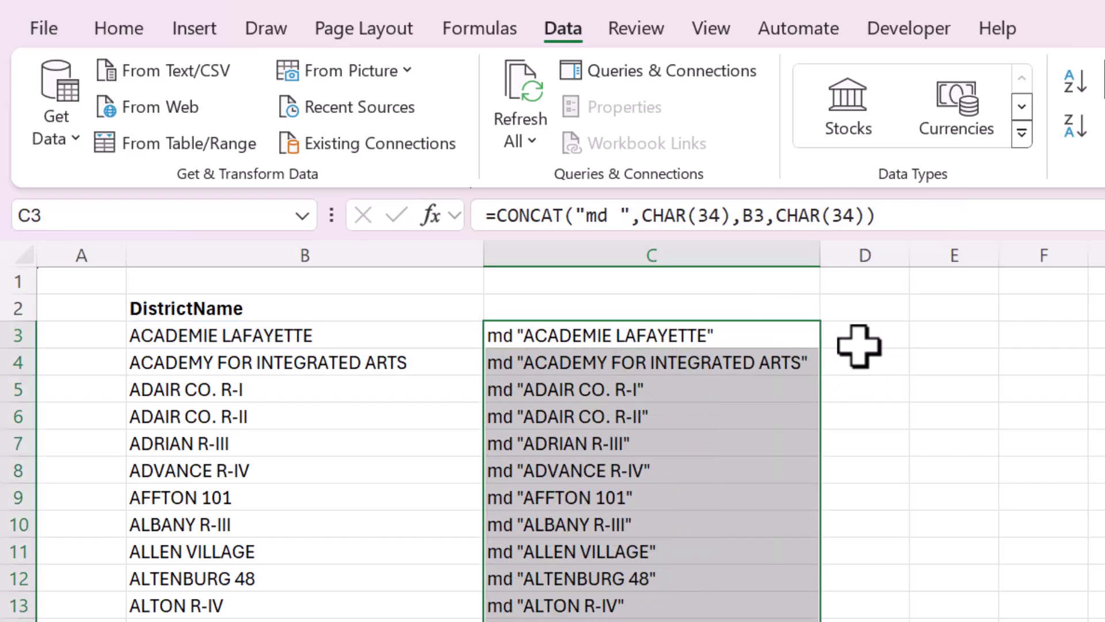
pyautogui.hotkey('ctrl', 'c')
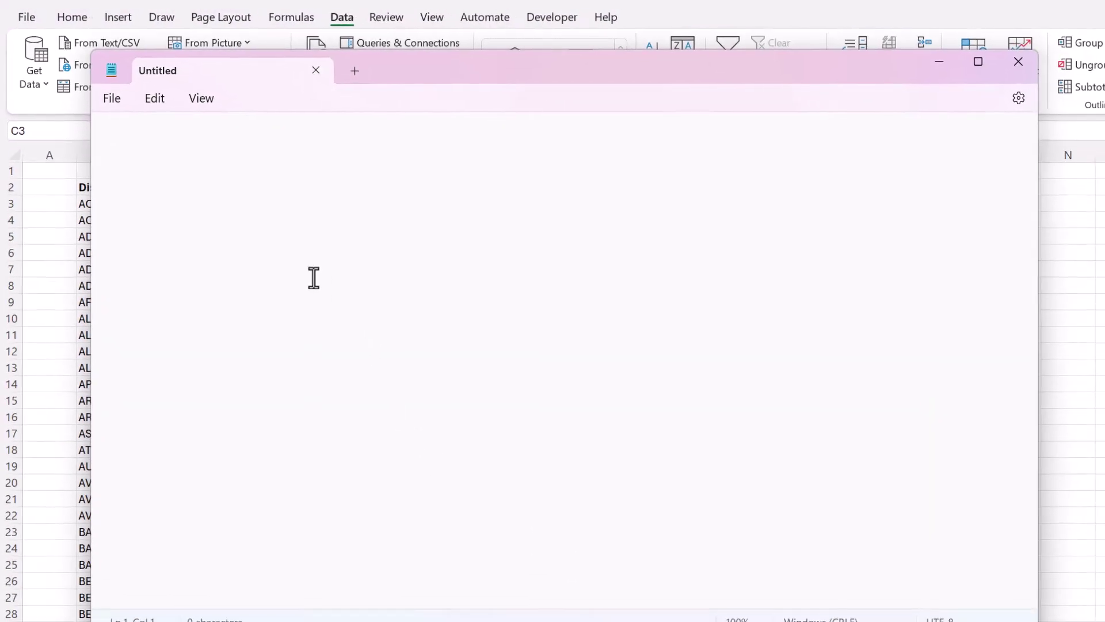
# Step: Paste the md commands and save them as CreateFolders.bat with file type All files
pyautogui.hotkey('ctrl', 'v')
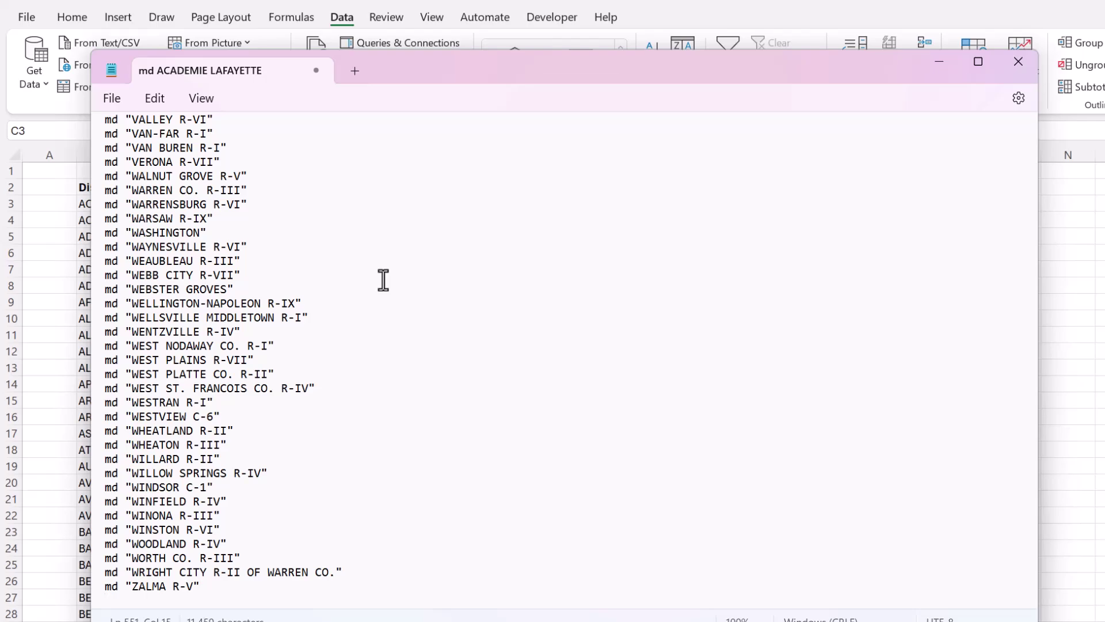
pyautogui.click(112, 99)
pyautogui.click(146, 237)
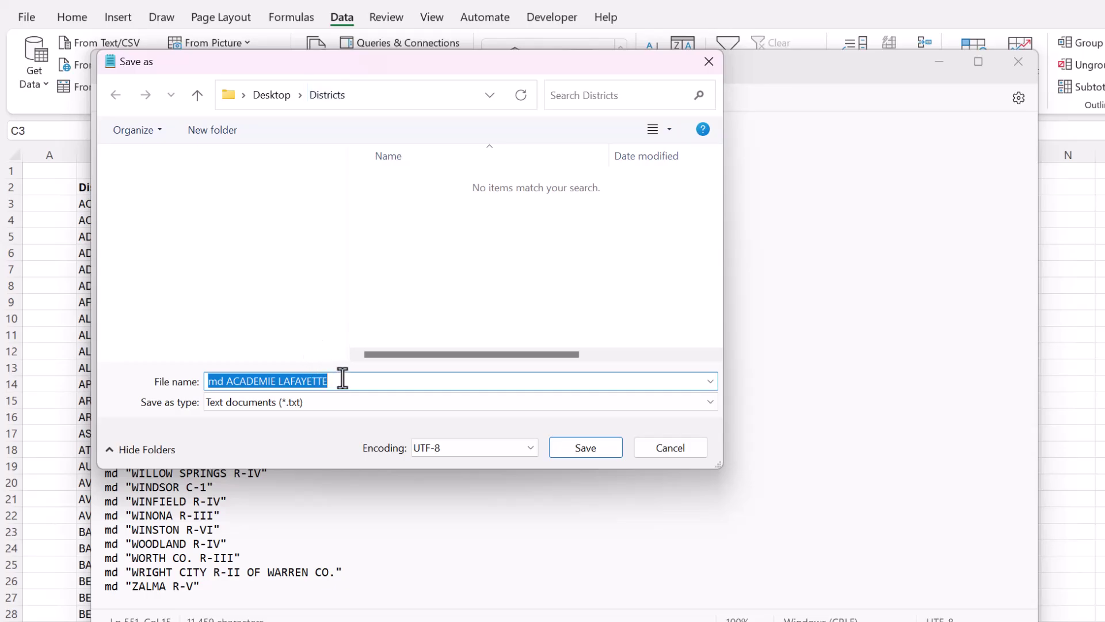
pyautogui.write('CreateFolders')
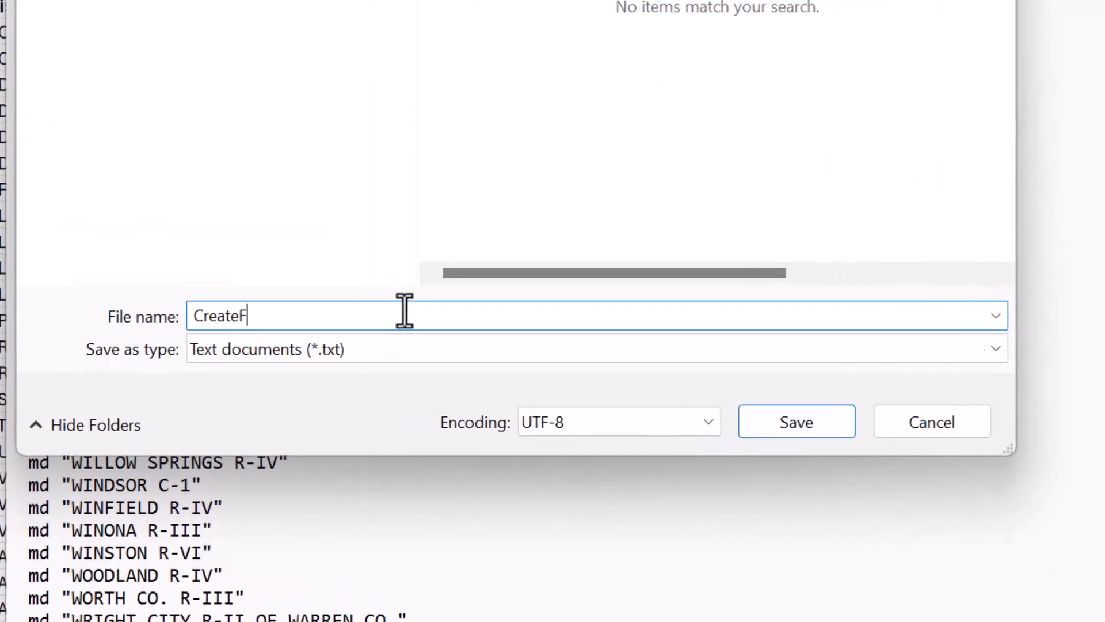
pyautogui.click(213, 346)
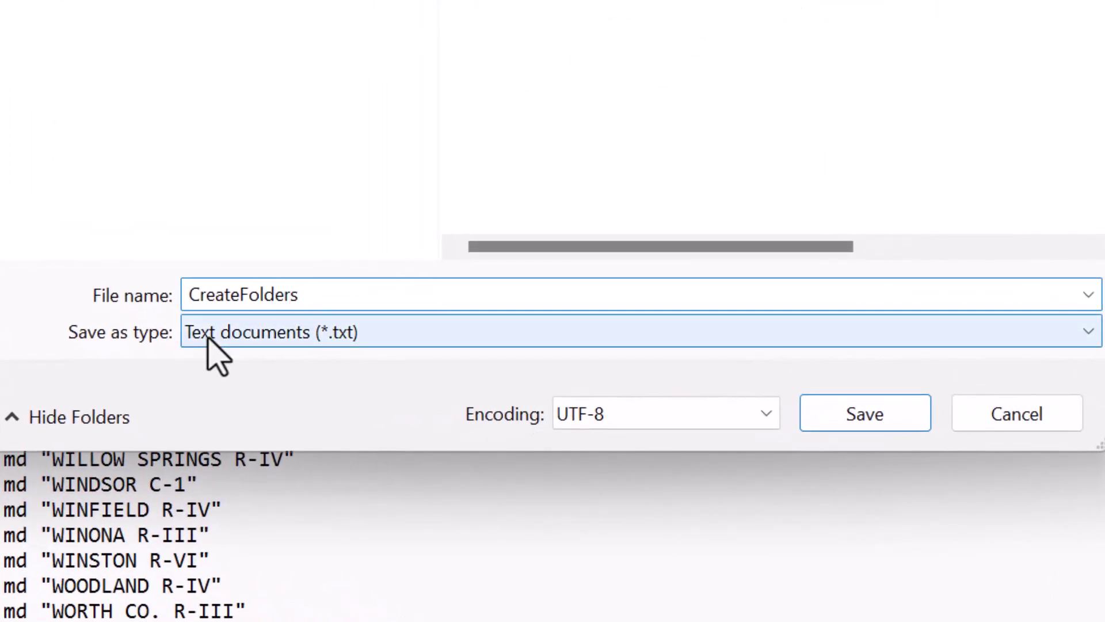
pyautogui.click(216, 388)
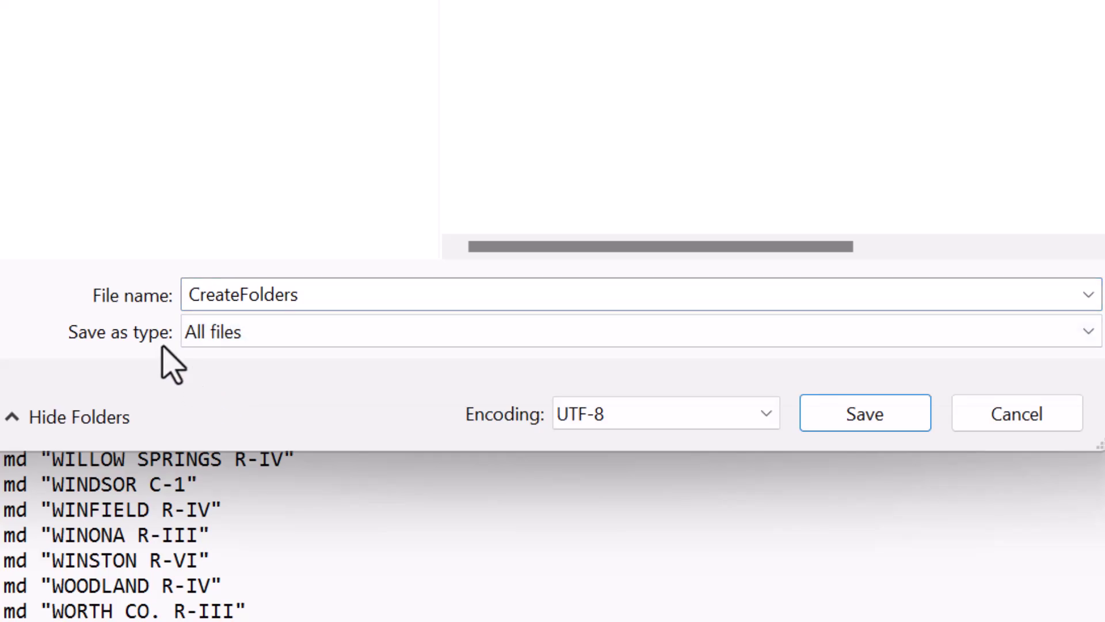
pyautogui.click(321, 297)
pyautogui.click(321, 296)
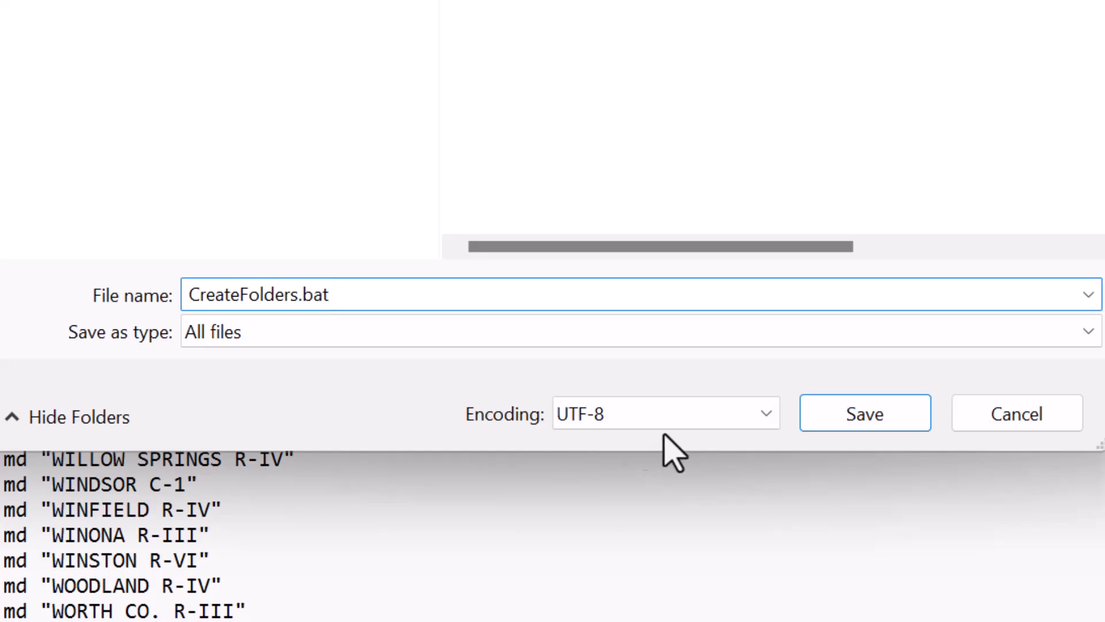
pyautogui.click(821, 420)
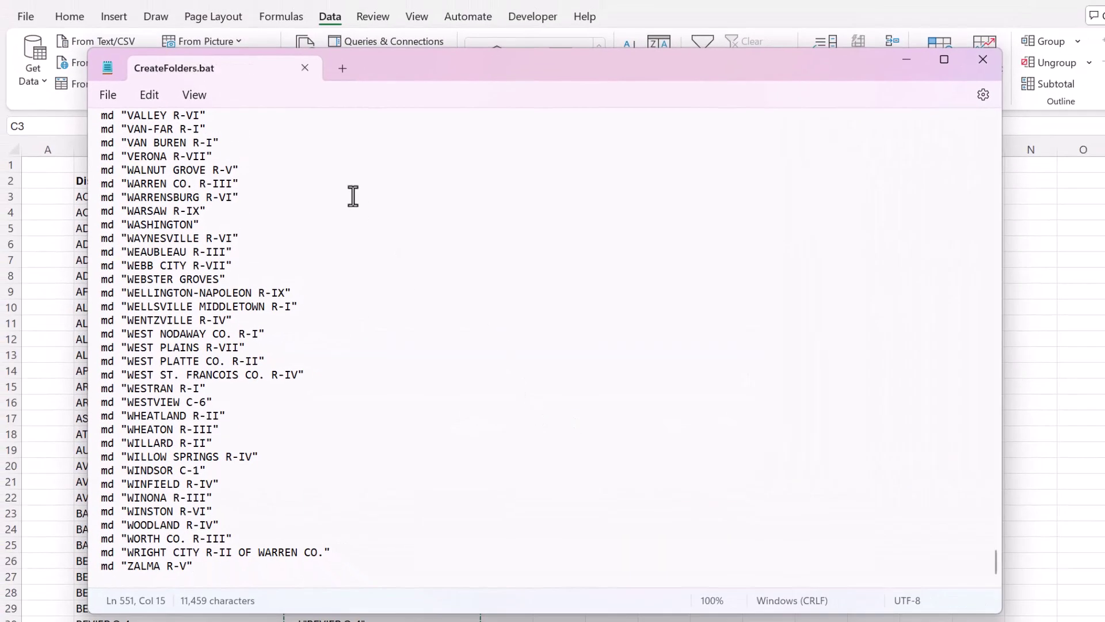
# Step: Close Notepad and run CreateFolders.bat from the Districts folder
pyautogui.click(974, 64)
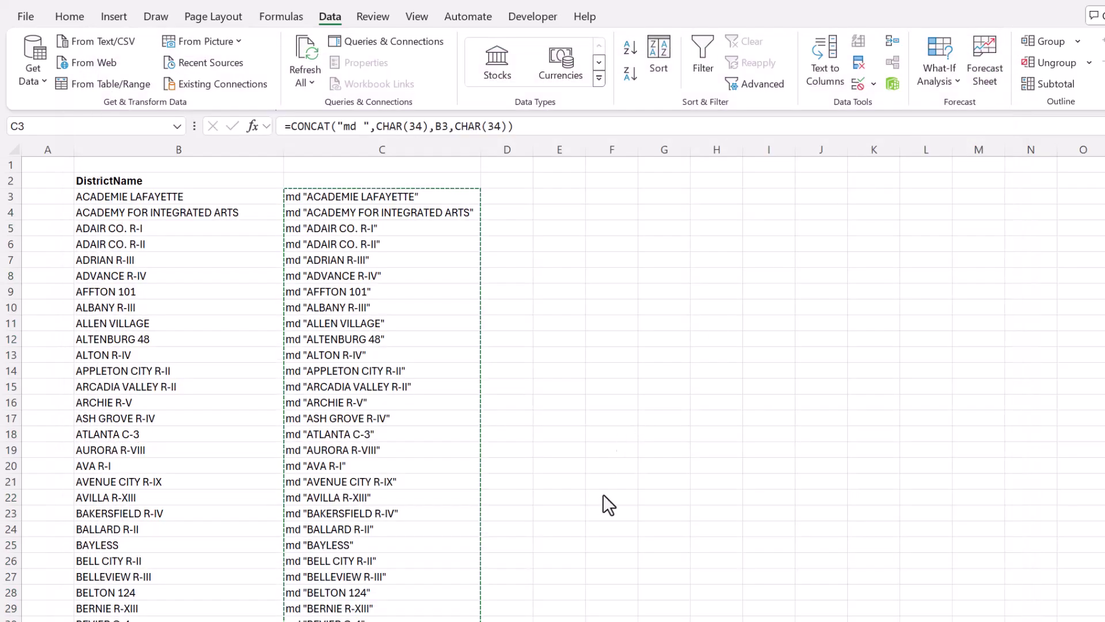
pyautogui.hotkey('alt', 'Tab')
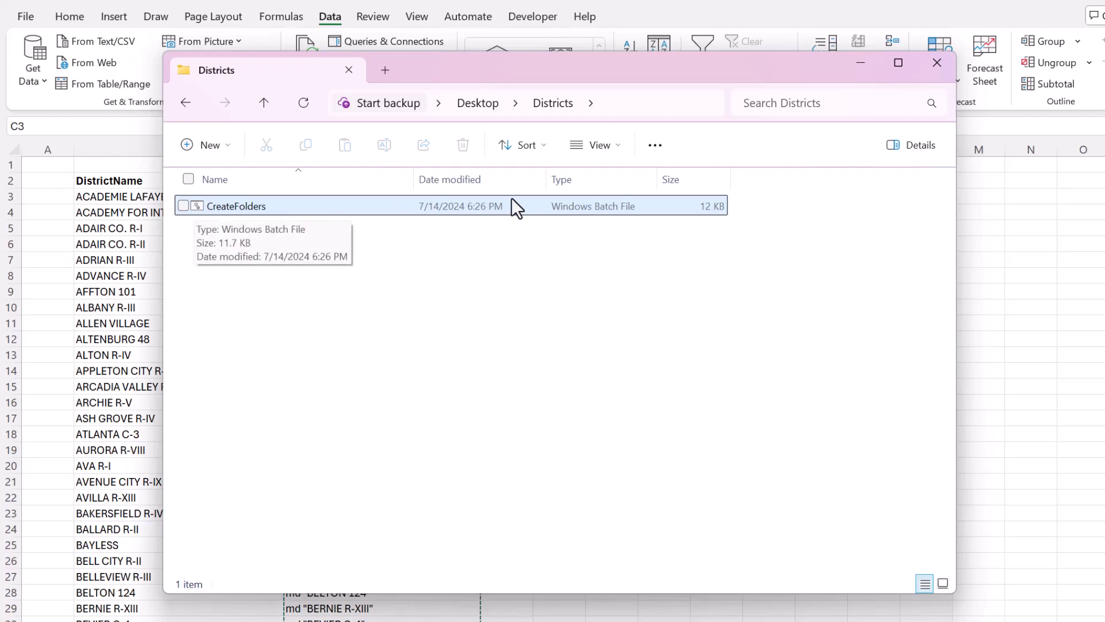
pyautogui.click(226, 206)
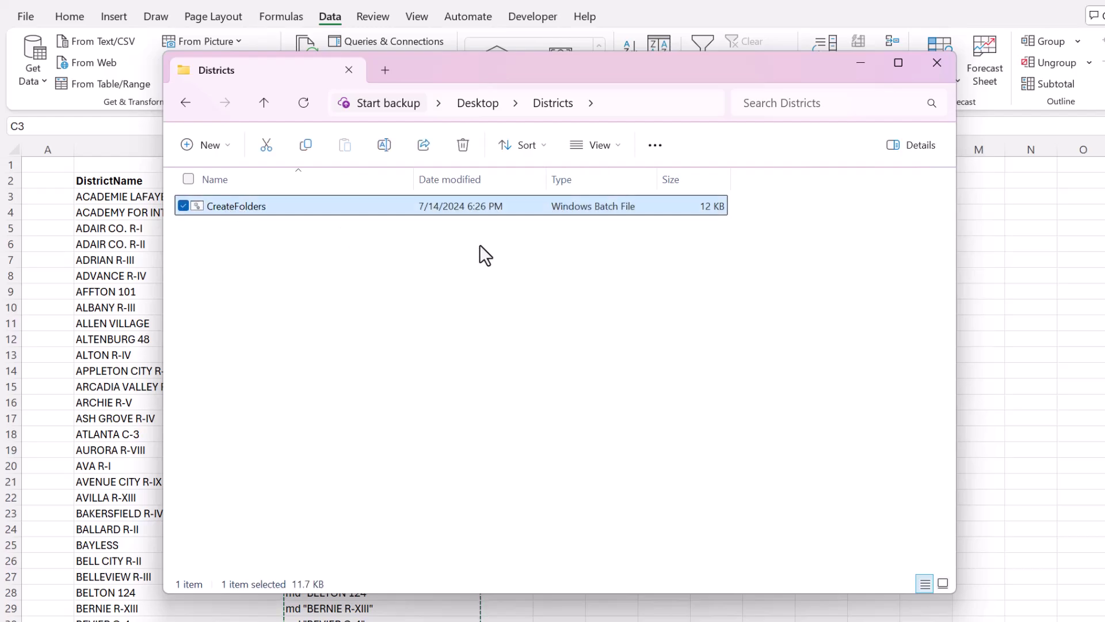
pyautogui.doubleClick(370, 209)
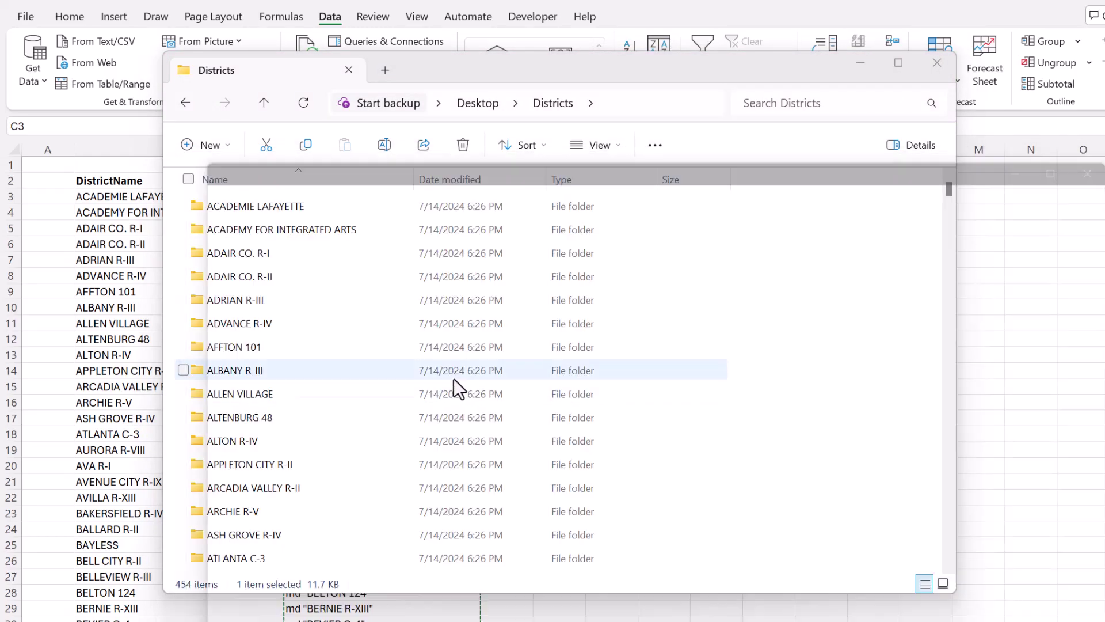
# Step: Scroll through the Districts folder to check the newly created district folders
pyautogui.scroll(-6, 605, 285)
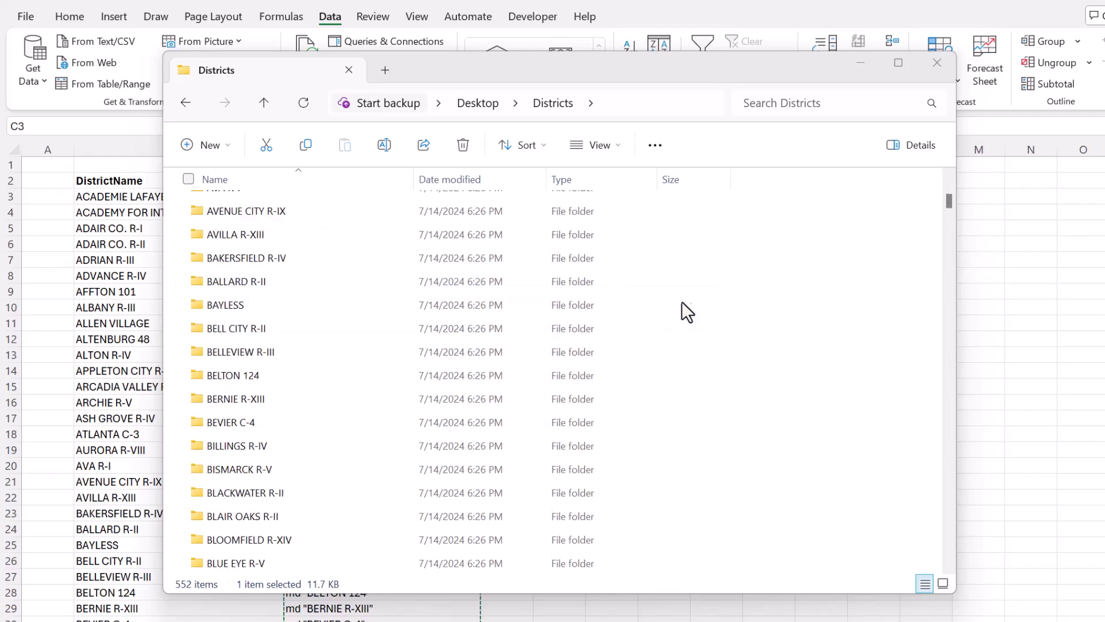
pyautogui.scroll(-19, 682, 302)
pyautogui.moveTo(949, 240); pyautogui.dragTo(946, 596)
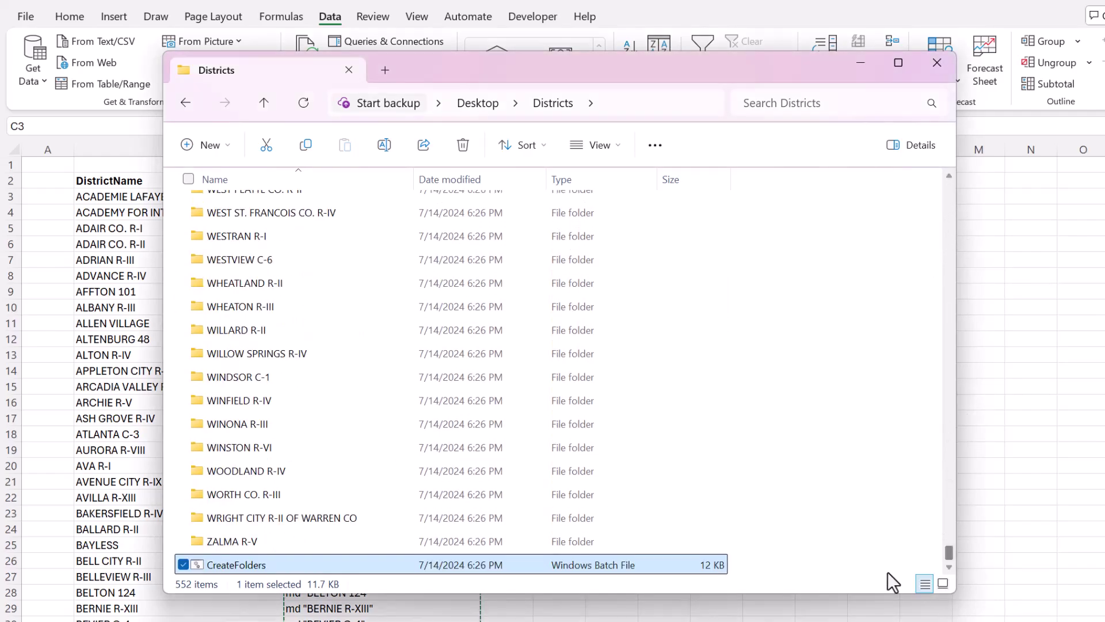
pyautogui.click(813, 503)
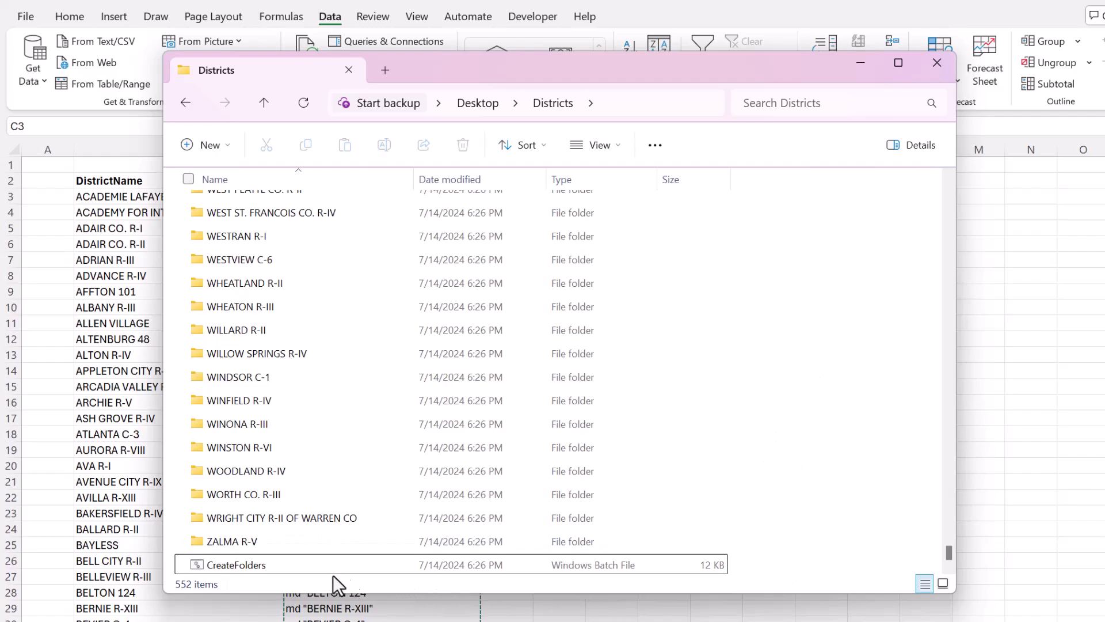
pyautogui.click(240, 572)
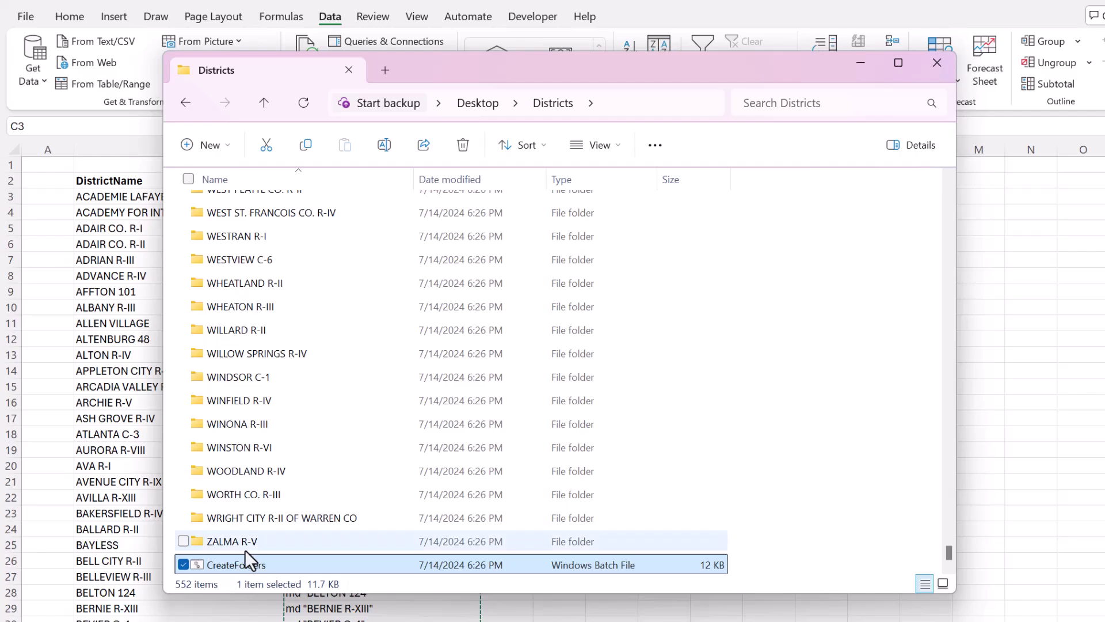
pyautogui.click(794, 562)
pyautogui.scroll(5, 932, 546)
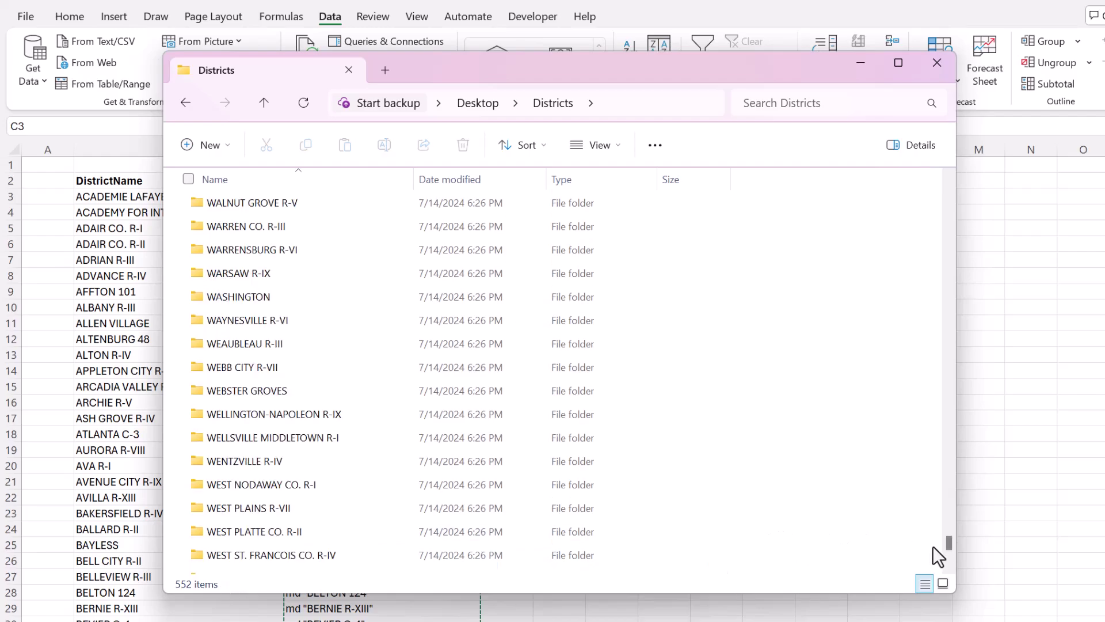
pyautogui.moveTo(949, 541); pyautogui.dragTo(946, 187)
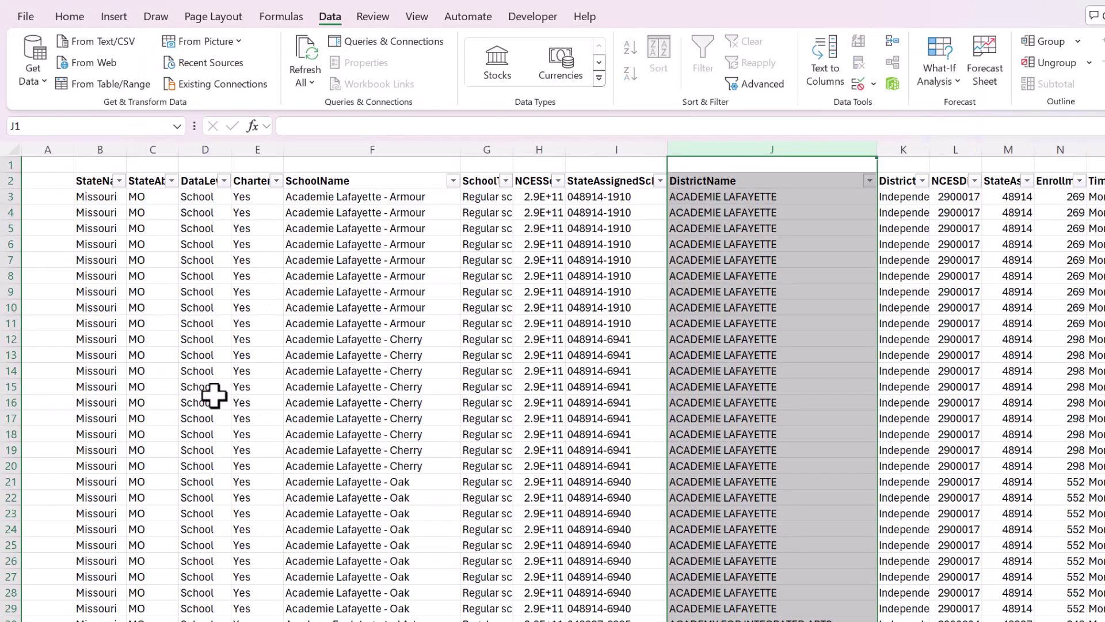
# Step: Copy the SchoolName (F) and DistrictName (J) columns into a new sheet at B2
pyautogui.click(350, 292)
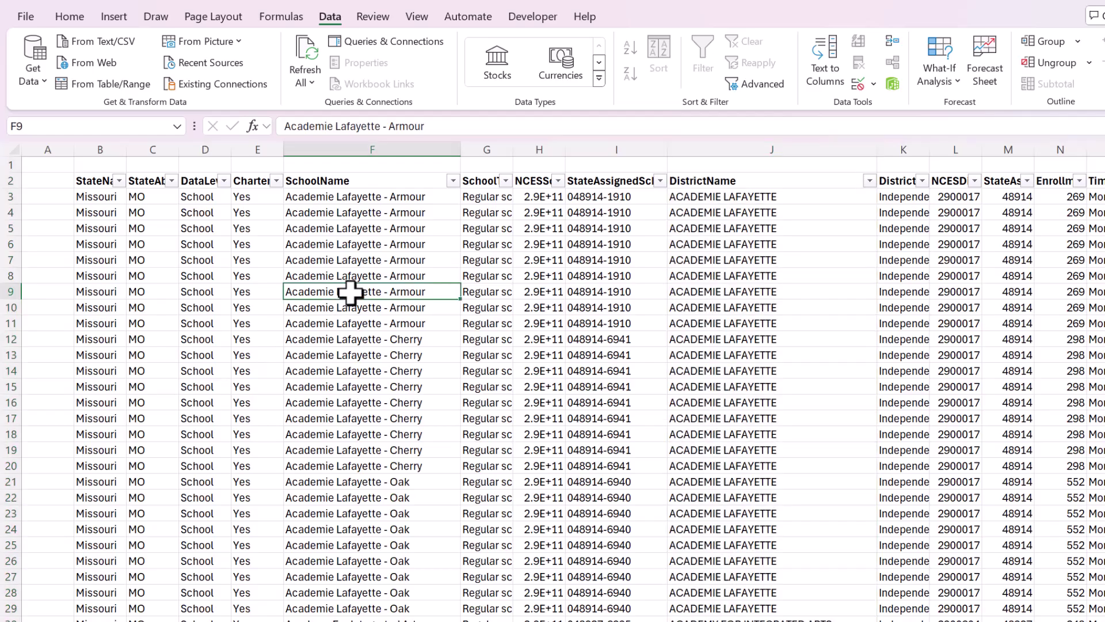
pyautogui.click(375, 149)
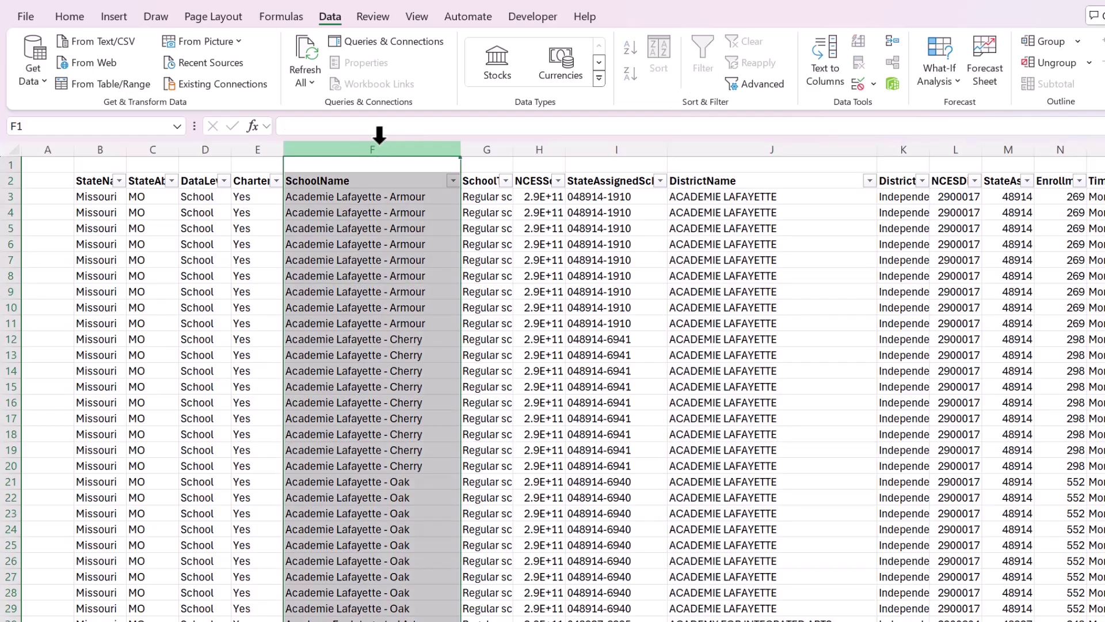
pyautogui.keyDown('ctrl'); pyautogui.click(743, 149); pyautogui.keyUp('ctrl')
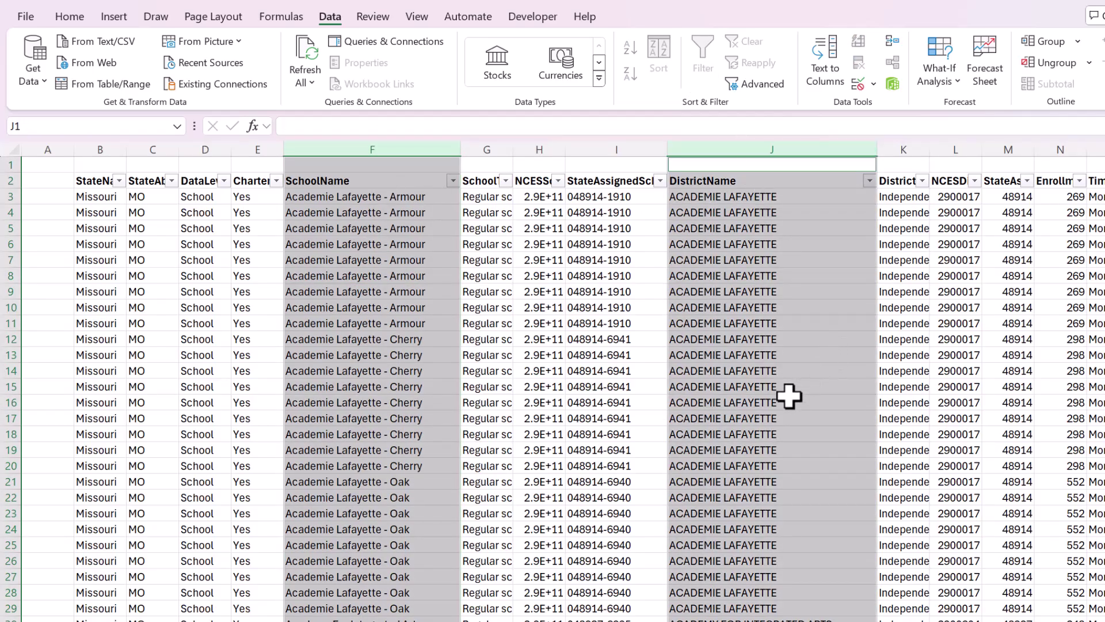
pyautogui.hotkey('ctrl', 'c')
pyautogui.hotkey('shift', 'F11')
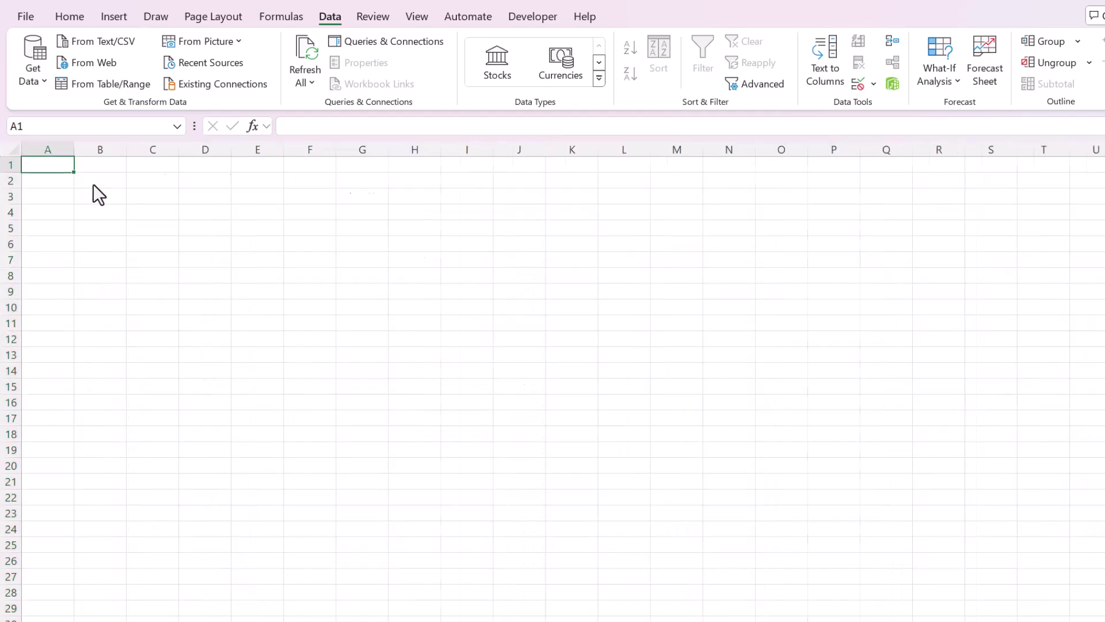
pyautogui.click(99, 165)
pyautogui.click(103, 182)
pyautogui.hotkey('ctrl', 'v')
pyautogui.click(254, 209)
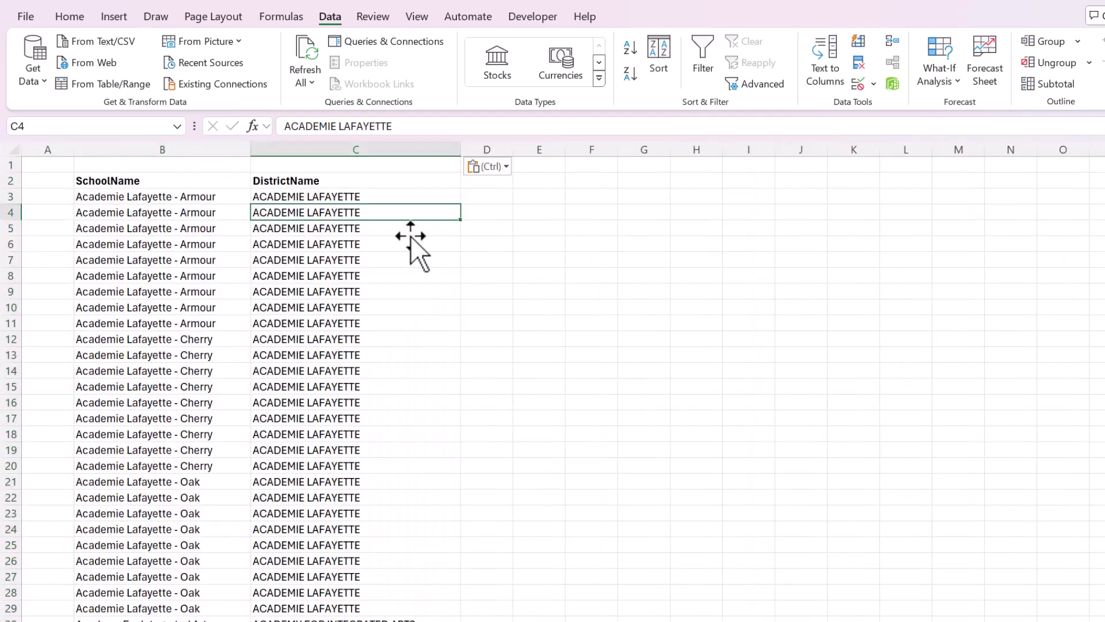
# Step: Run Remove Duplicates on the pasted list, leaving 2127 unique school-district pairs
pyautogui.click(230, 212)
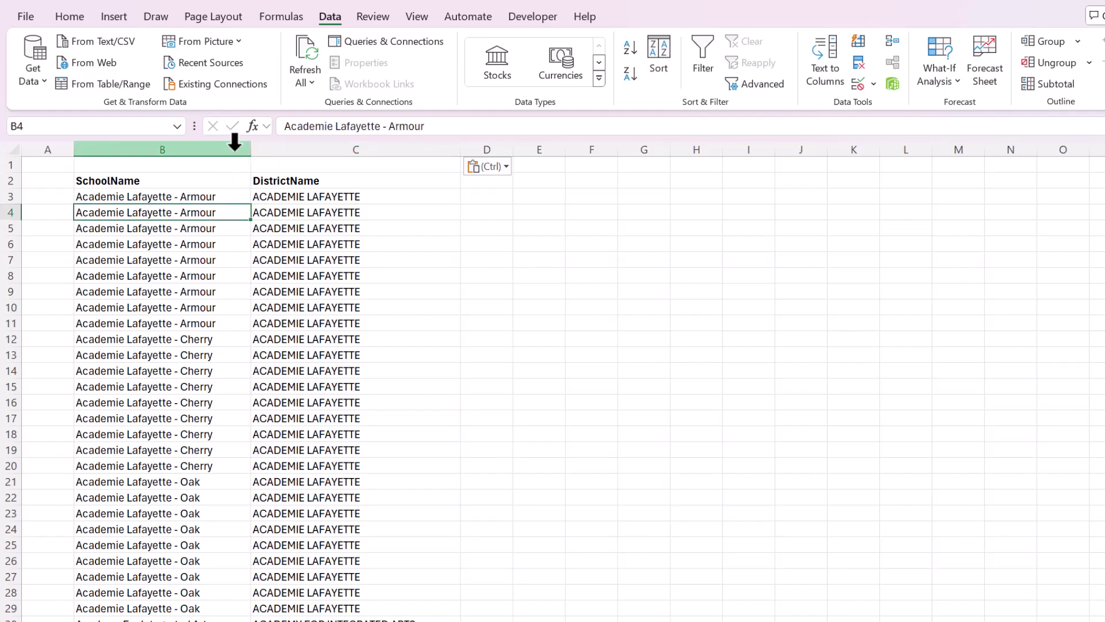
pyautogui.hotkey('ctrl', 'a')
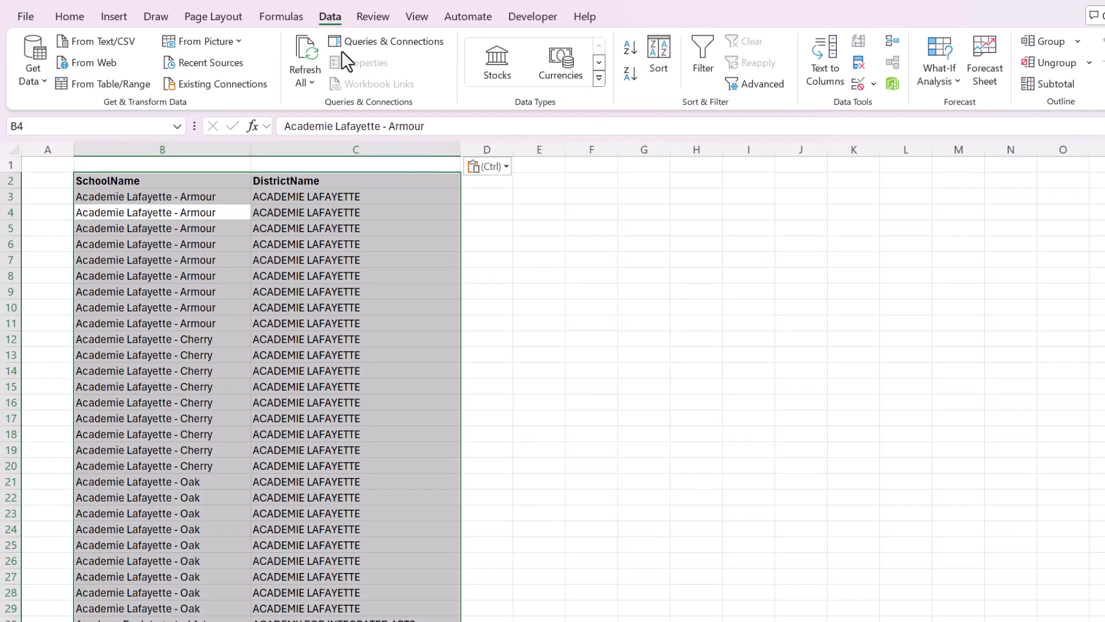
pyautogui.click(862, 61)
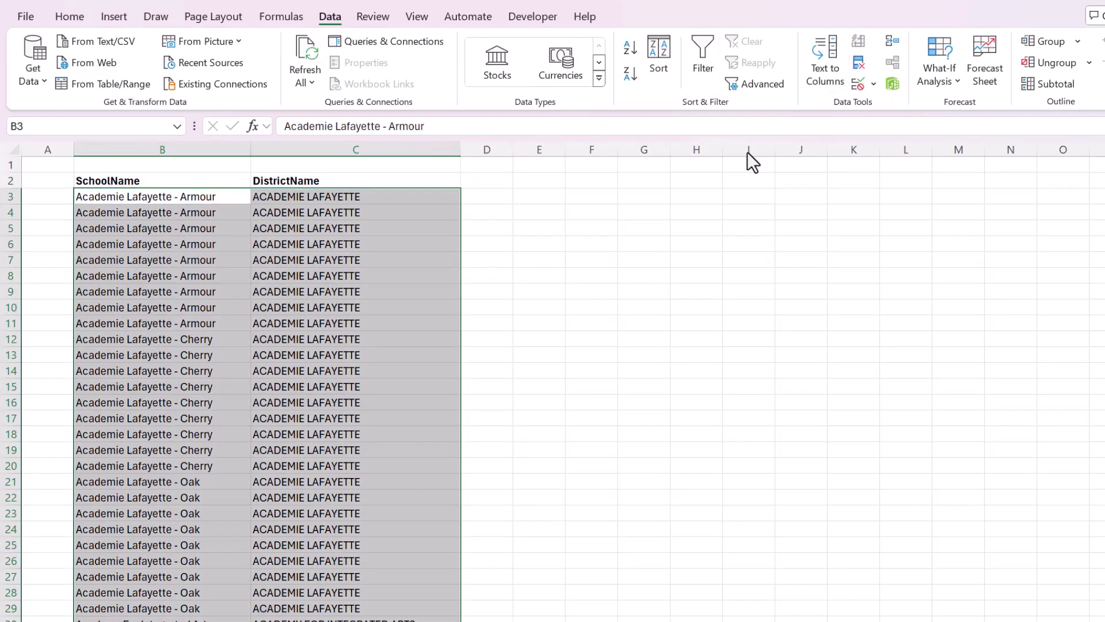
pyautogui.click(734, 420)
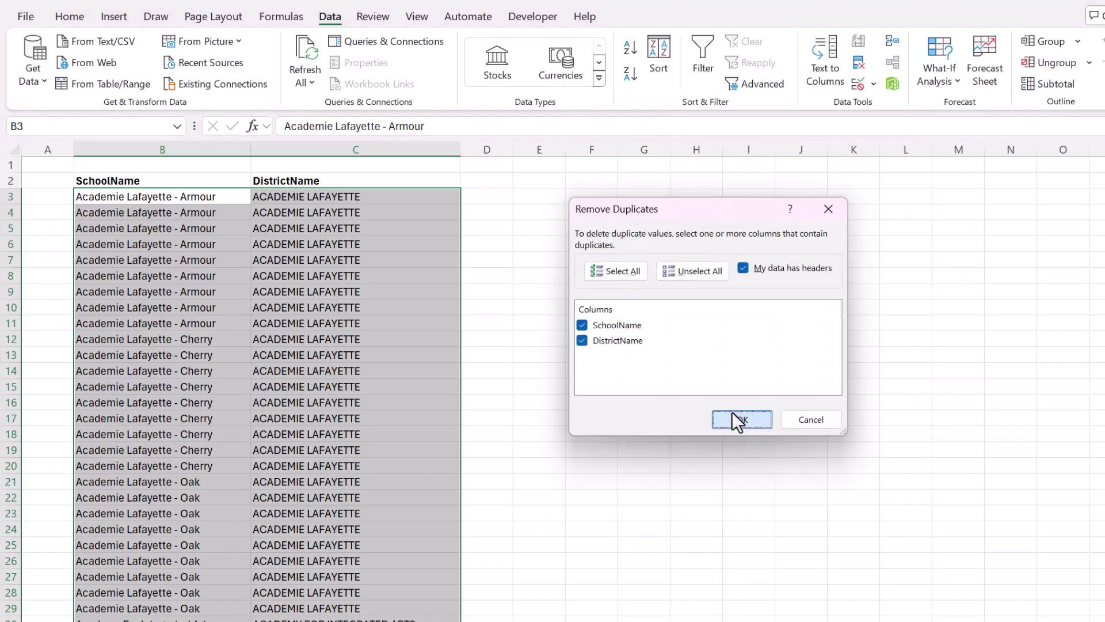
pyautogui.click(623, 409)
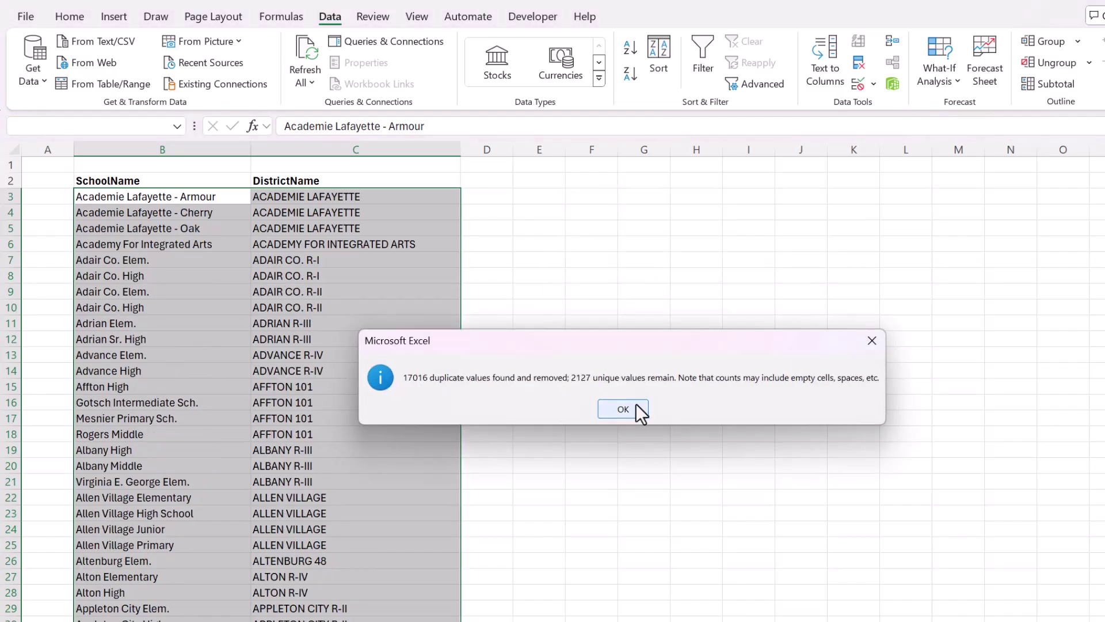
pyautogui.click(389, 260)
pyautogui.click(414, 213)
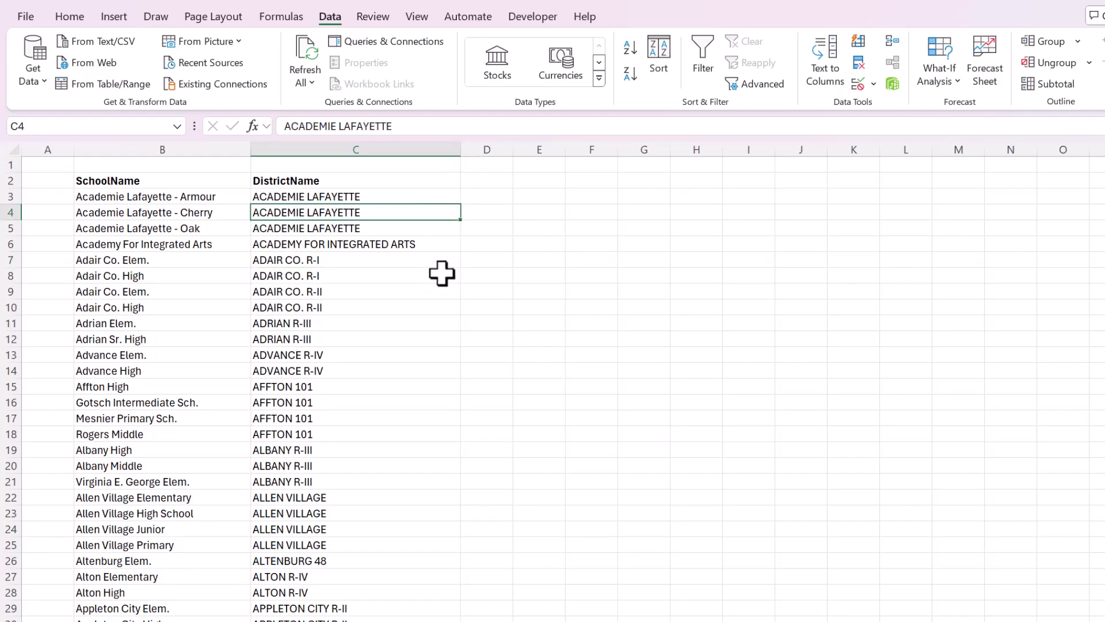
# Step: Remove a stray character from the sheet with Find and Replace's Replace All
pyautogui.hotkey('ctrl', 'f')
pyautogui.click(407, 267)
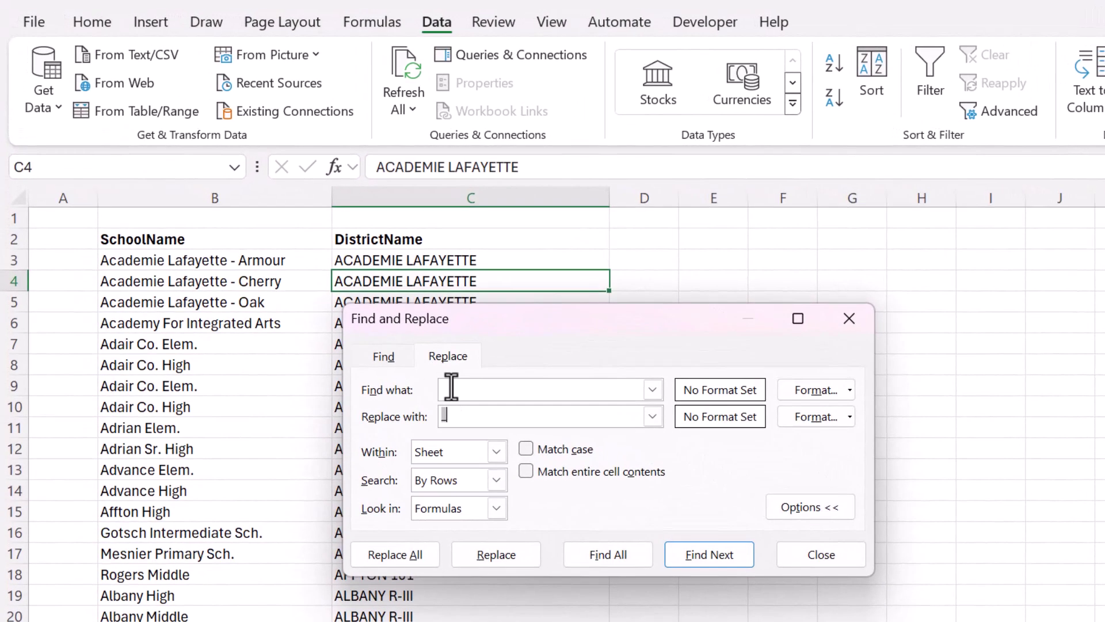
pyautogui.click(458, 389)
pyautogui.click(397, 555)
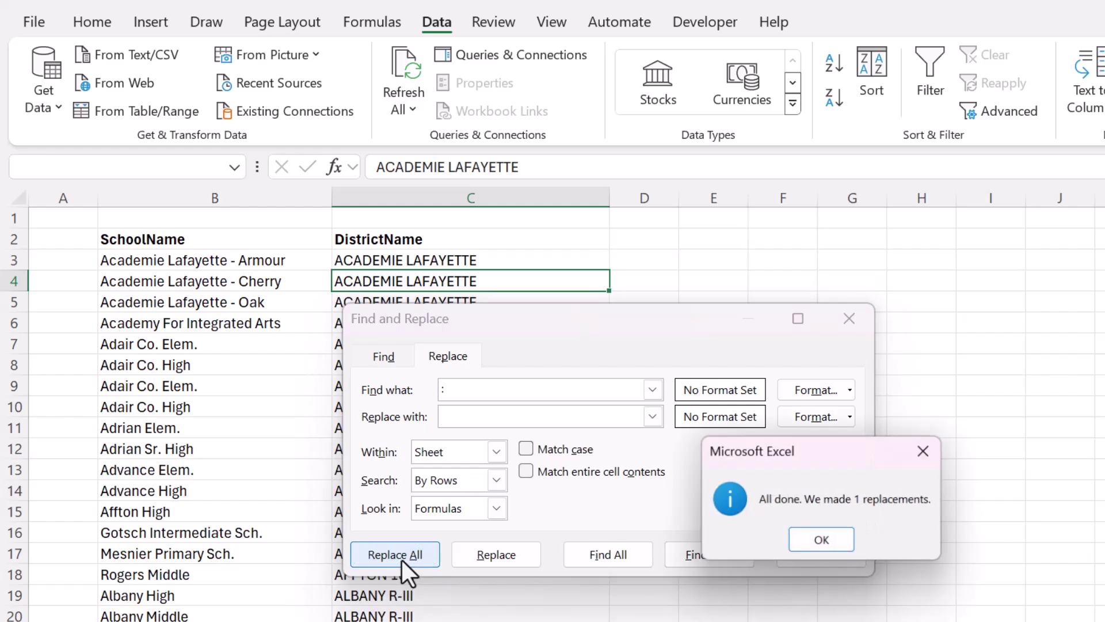
pyautogui.click(789, 538)
pyautogui.click(832, 553)
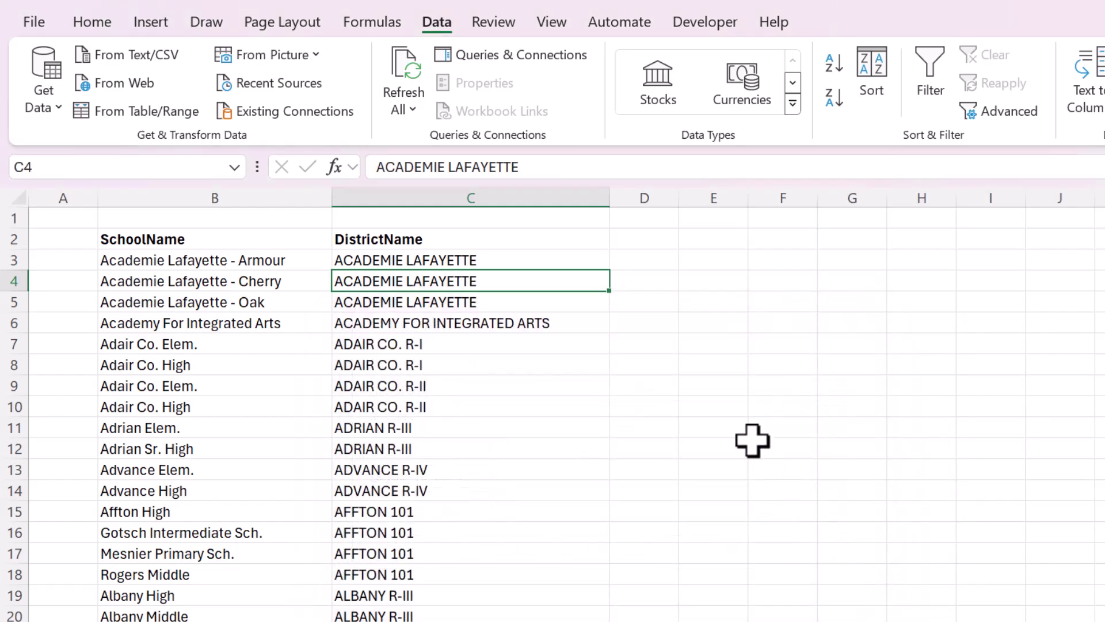
# Step: Widen column D and enter =CONCAT(CHAR(34),C3,"\",B3,CHAR(34)) in D3
pyautogui.click(669, 279)
pyautogui.click(661, 257)
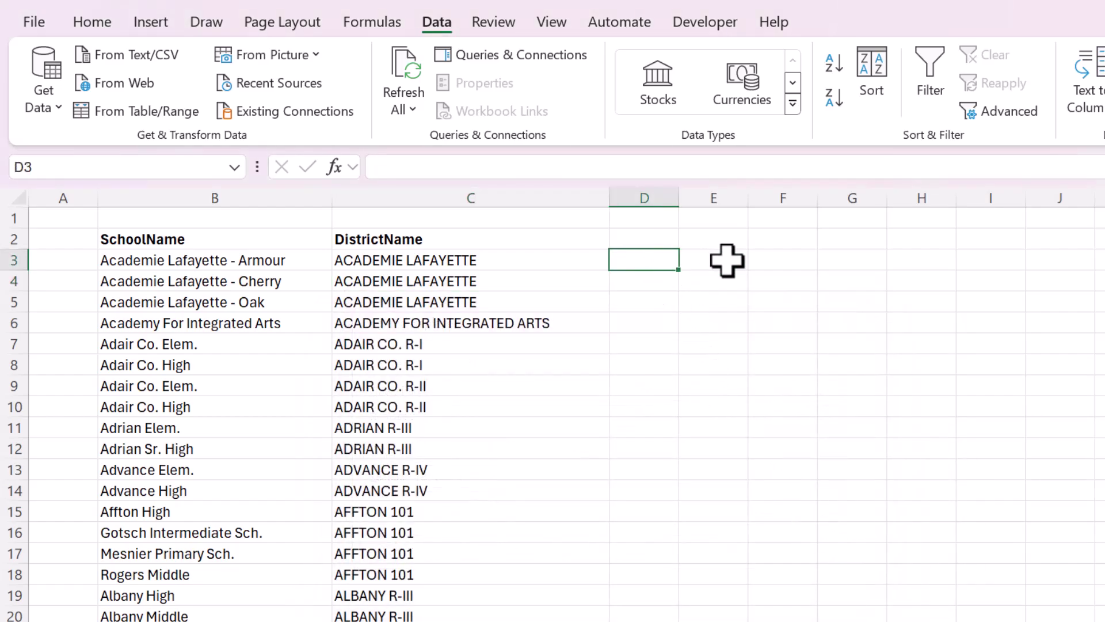
pyautogui.moveTo(680, 193); pyautogui.dragTo(859, 219)
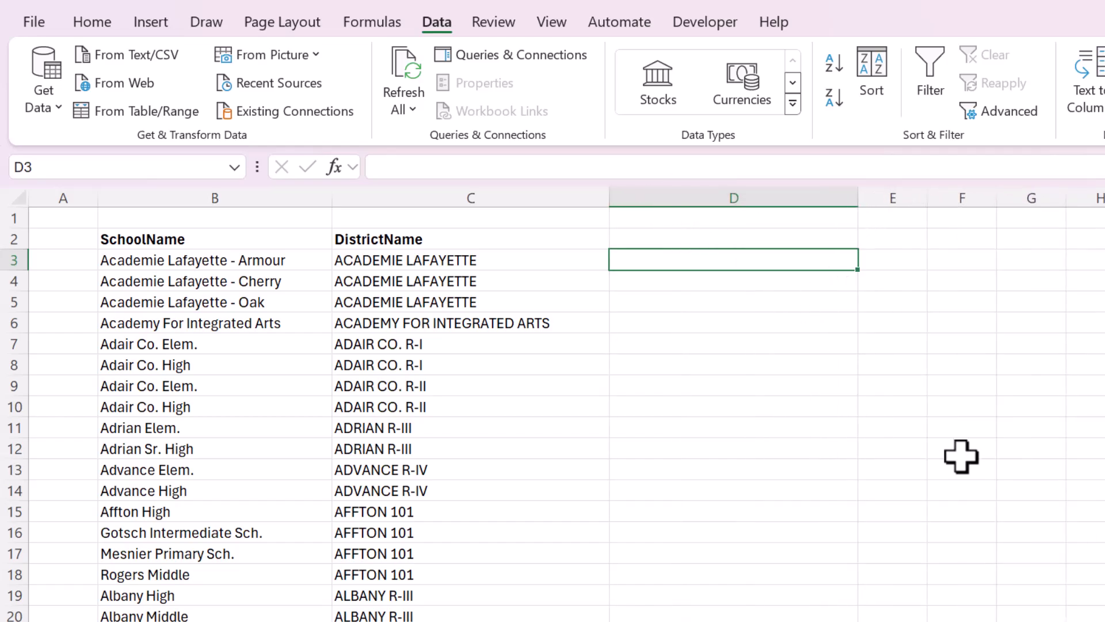
pyautogui.write('=CONCAT')
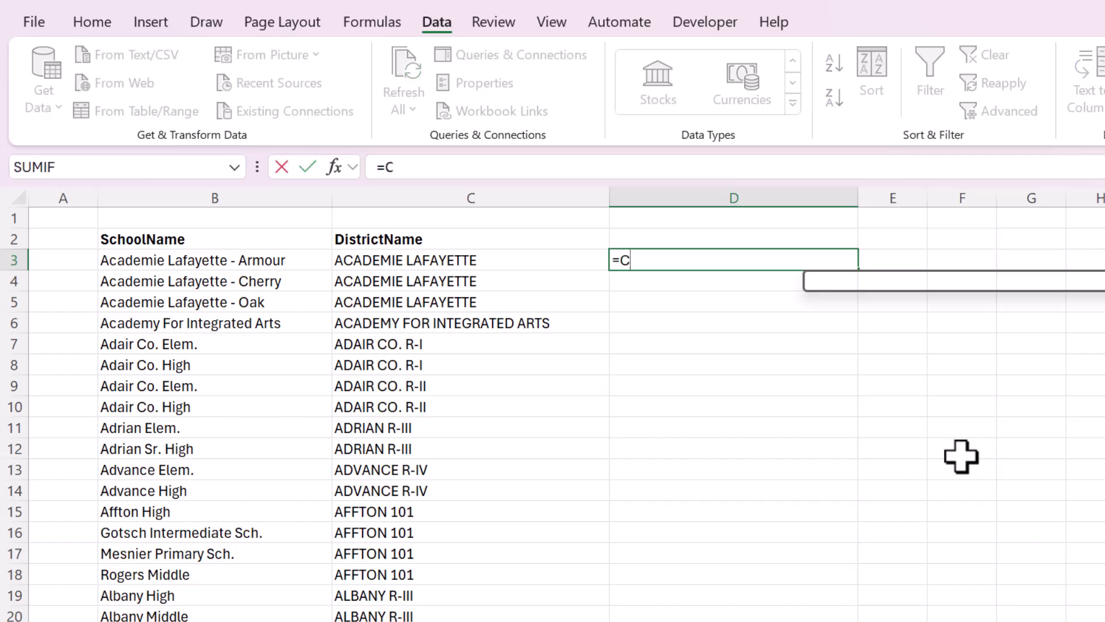
pyautogui.write('(')
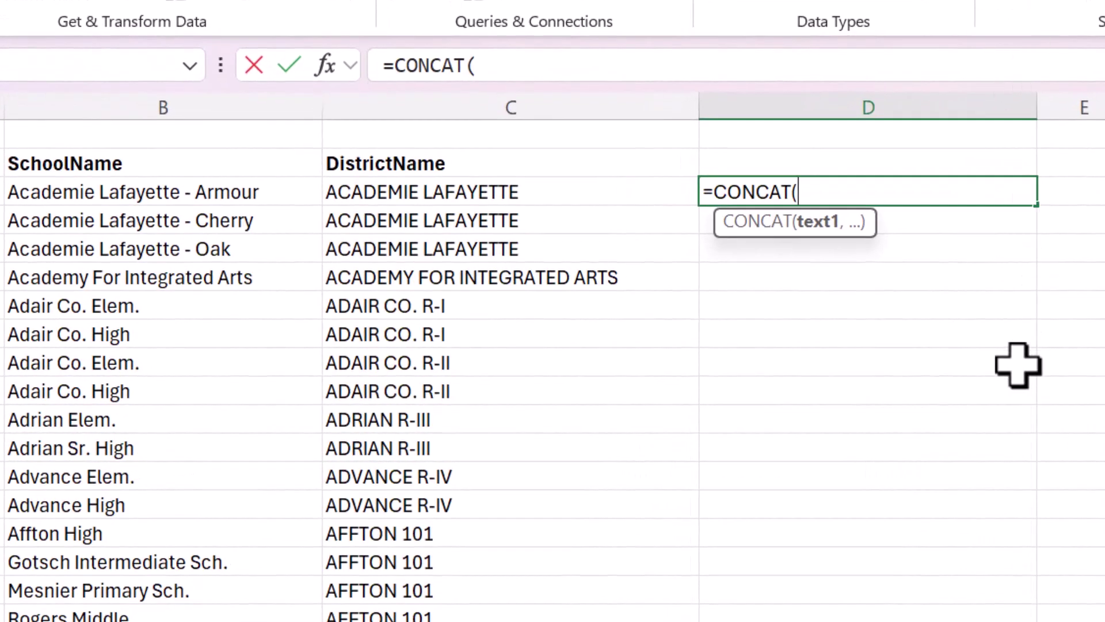
pyautogui.write('CHAR(#$)')
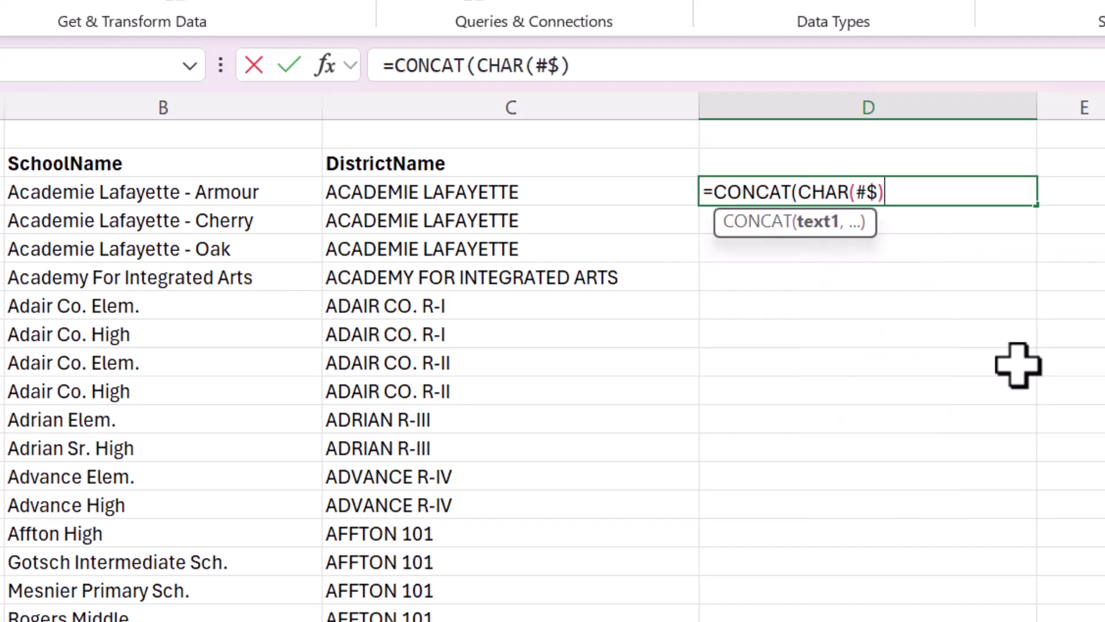
pyautogui.press('BackSpace')
pyautogui.press('BackSpace')
pyautogui.press('BackSpace')
pyautogui.write('34),')
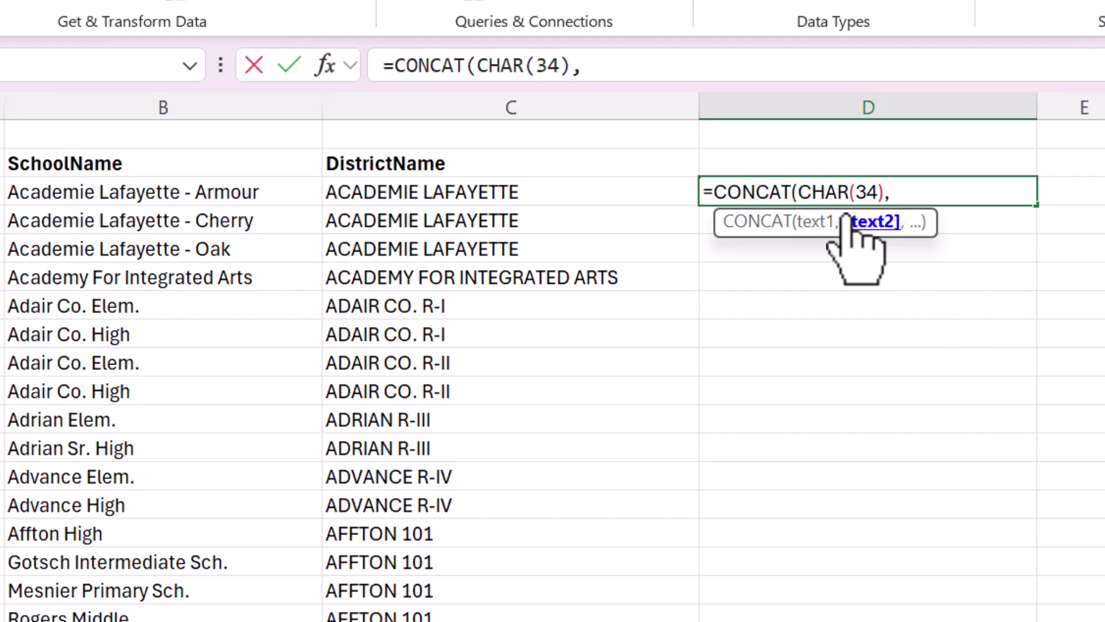
pyautogui.click(413, 190)
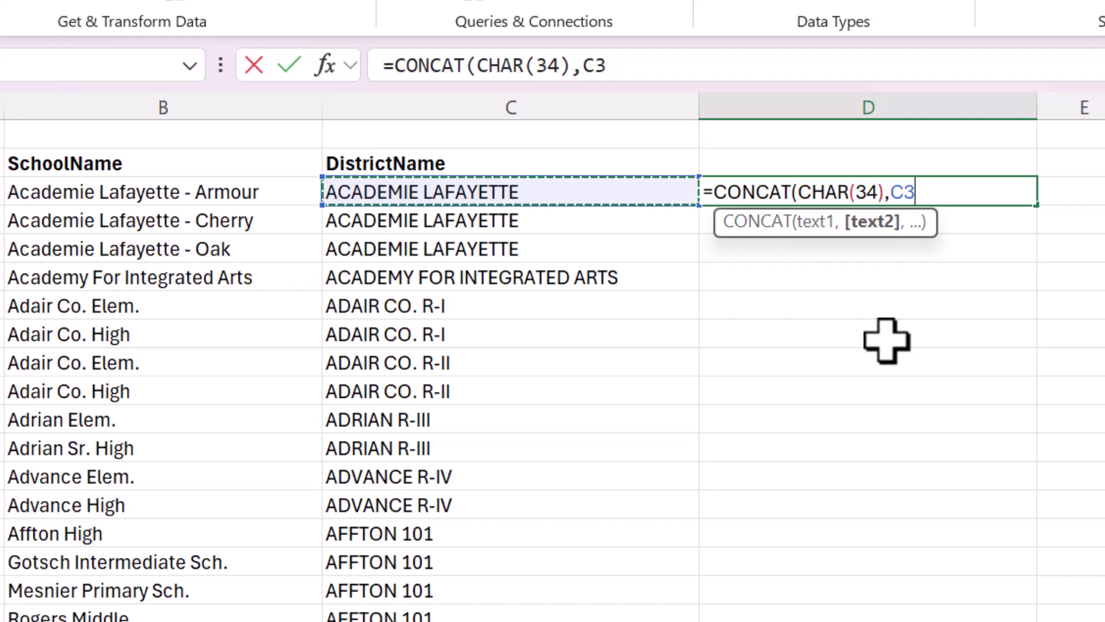
pyautogui.write(',"\\')
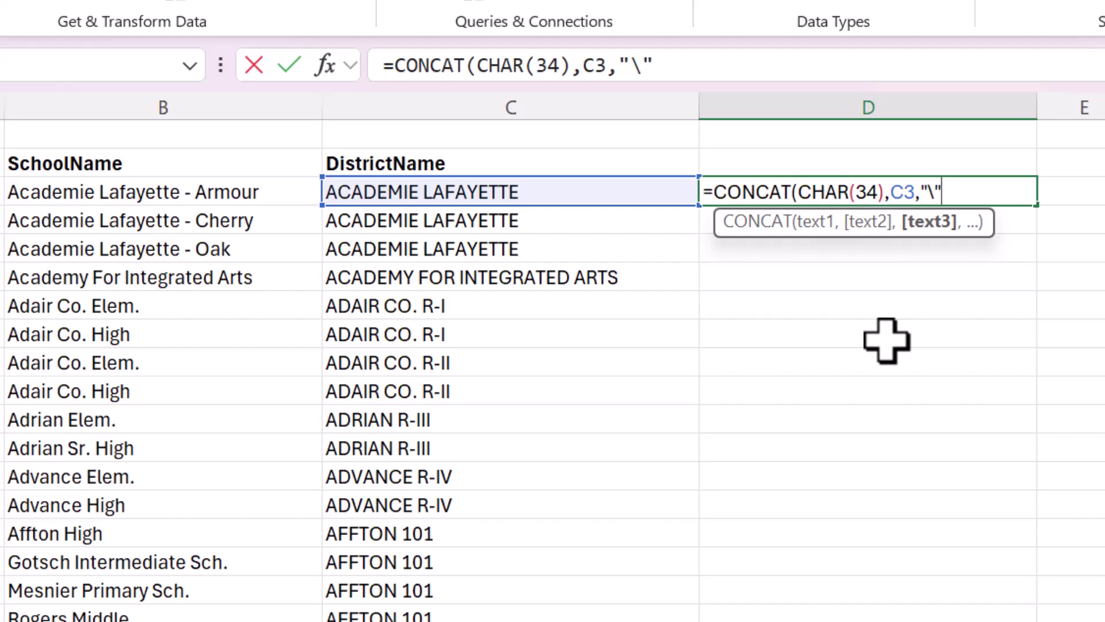
pyautogui.write('",')
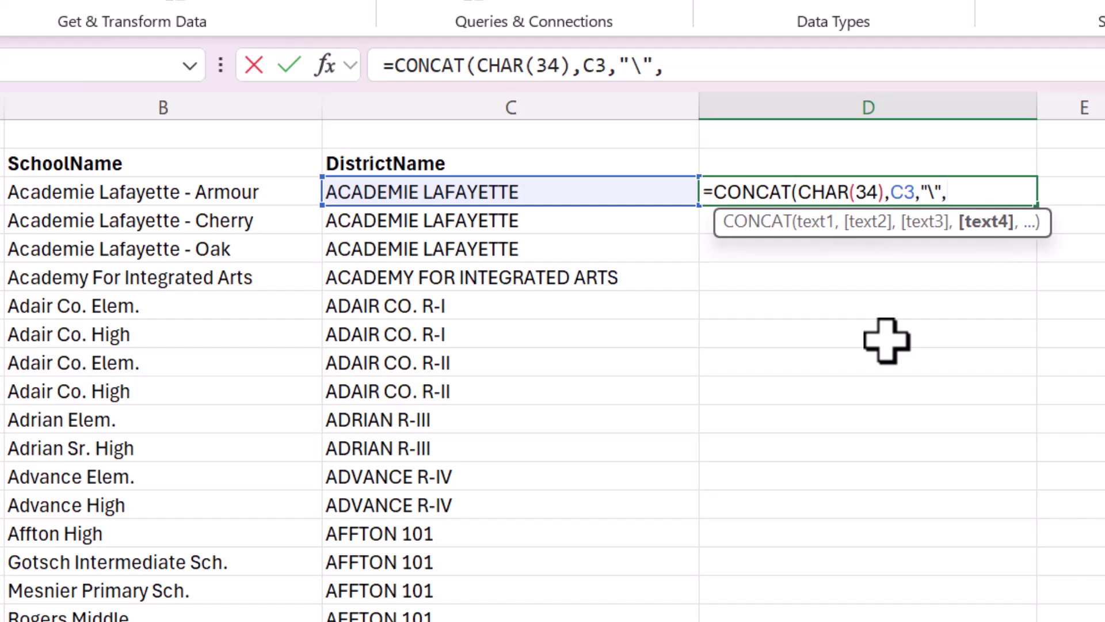
pyautogui.click(179, 187)
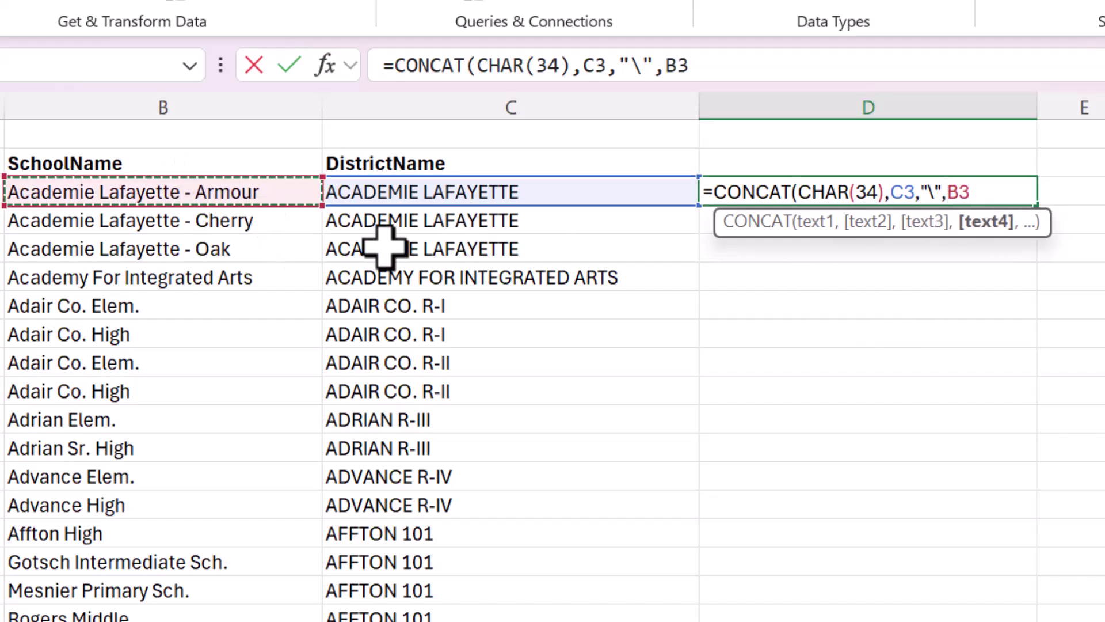
pyautogui.write(',')
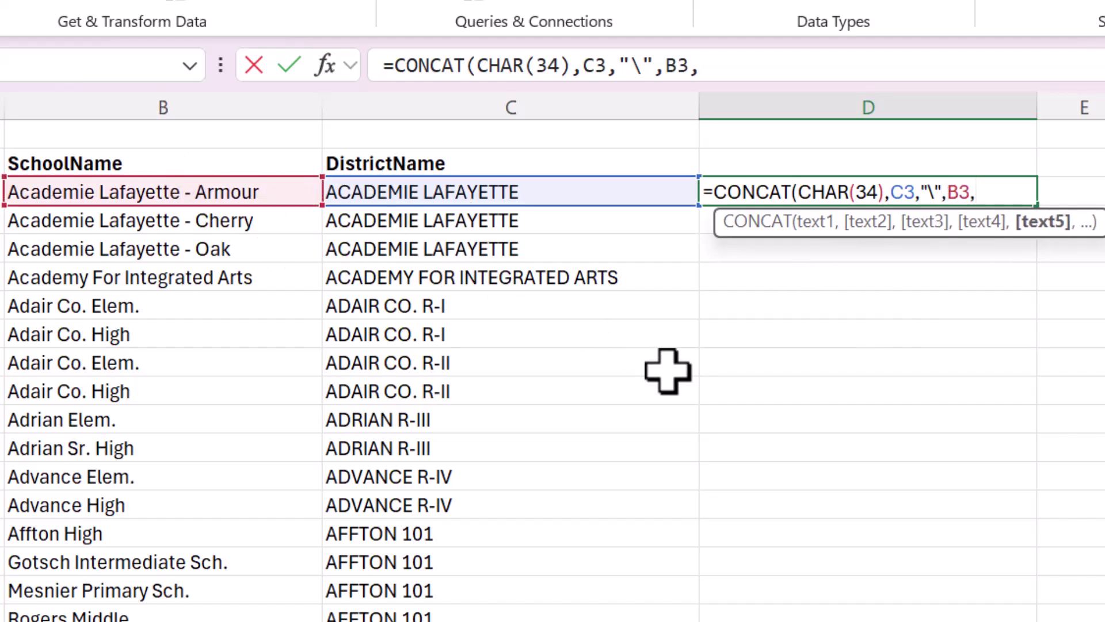
pyautogui.write('char(34)')
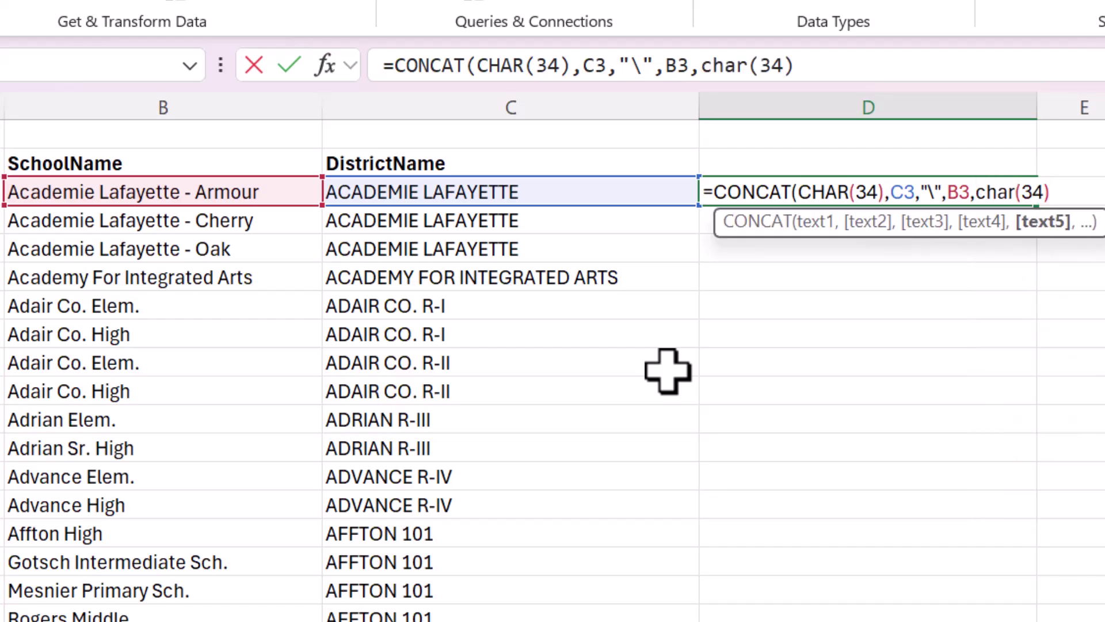
pyautogui.write(')')
pyautogui.press('Return')
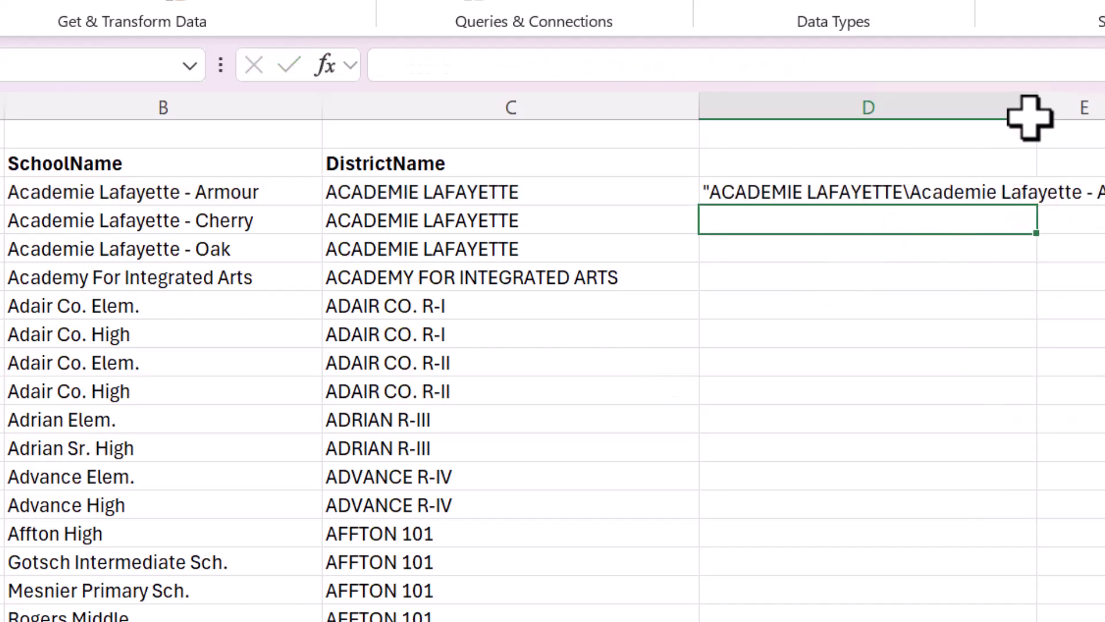
# Step: Widen column D and fill the quoted district\school path formula down every row
pyautogui.moveTo(995, 103); pyautogui.dragTo(1104, 105)
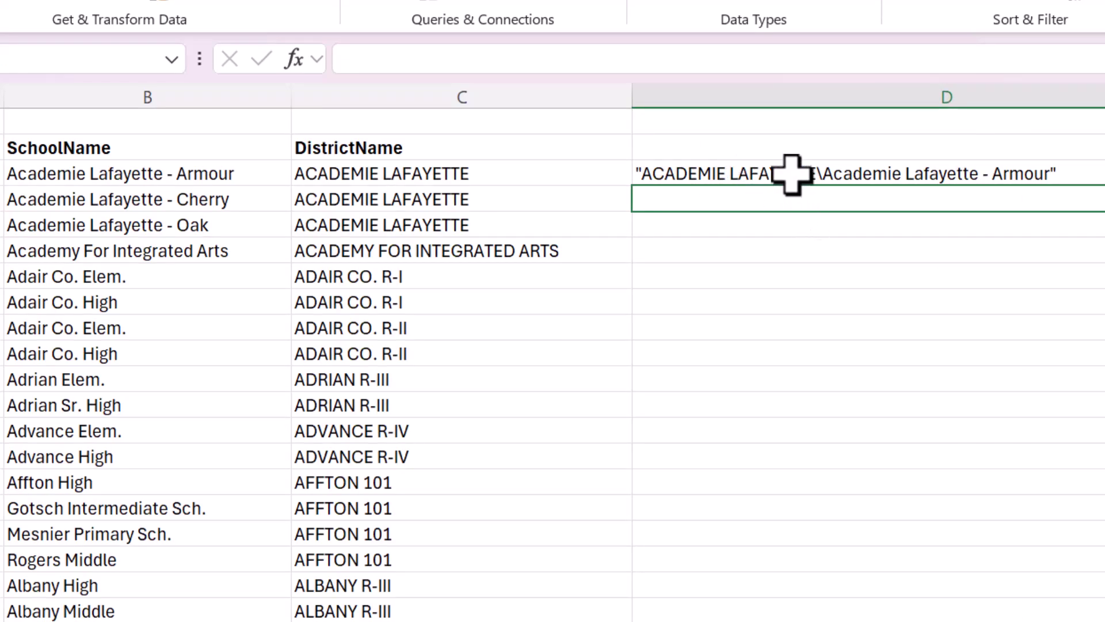
pyautogui.click(1082, 173)
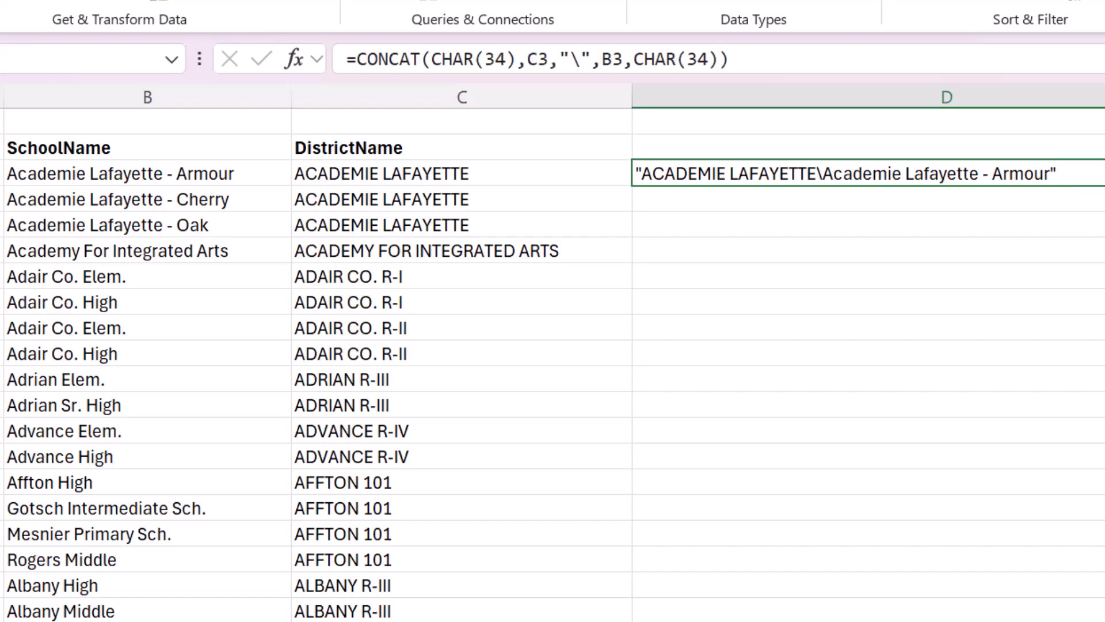
pyautogui.hotkey('ctrl', 'shift', 'Down')
pyautogui.hotkey('ctrl', 'd')
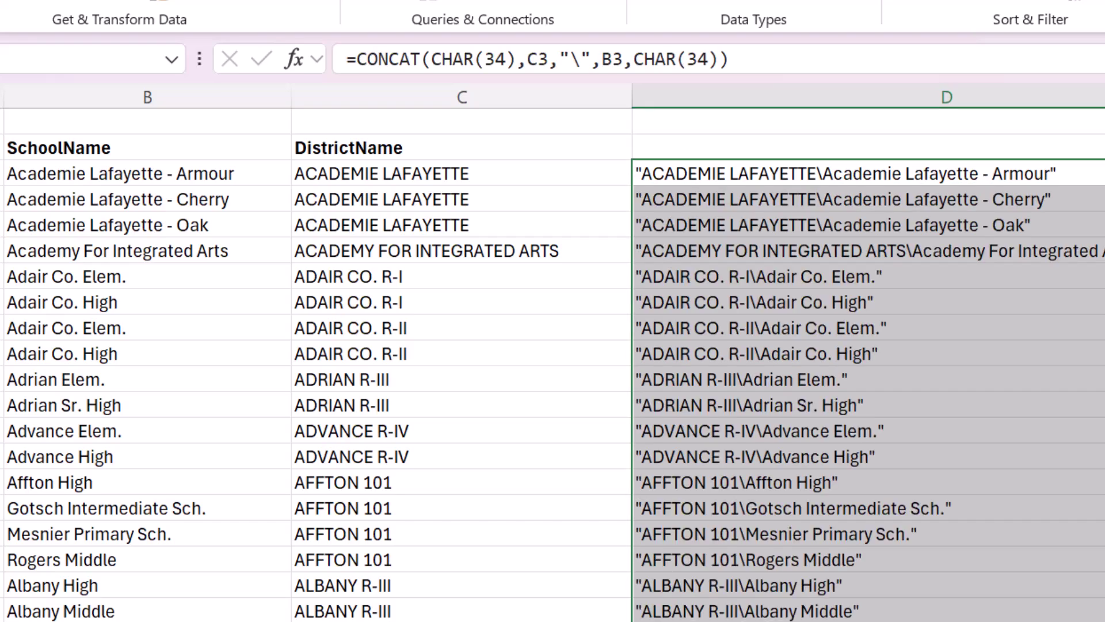
pyautogui.click(961, 307)
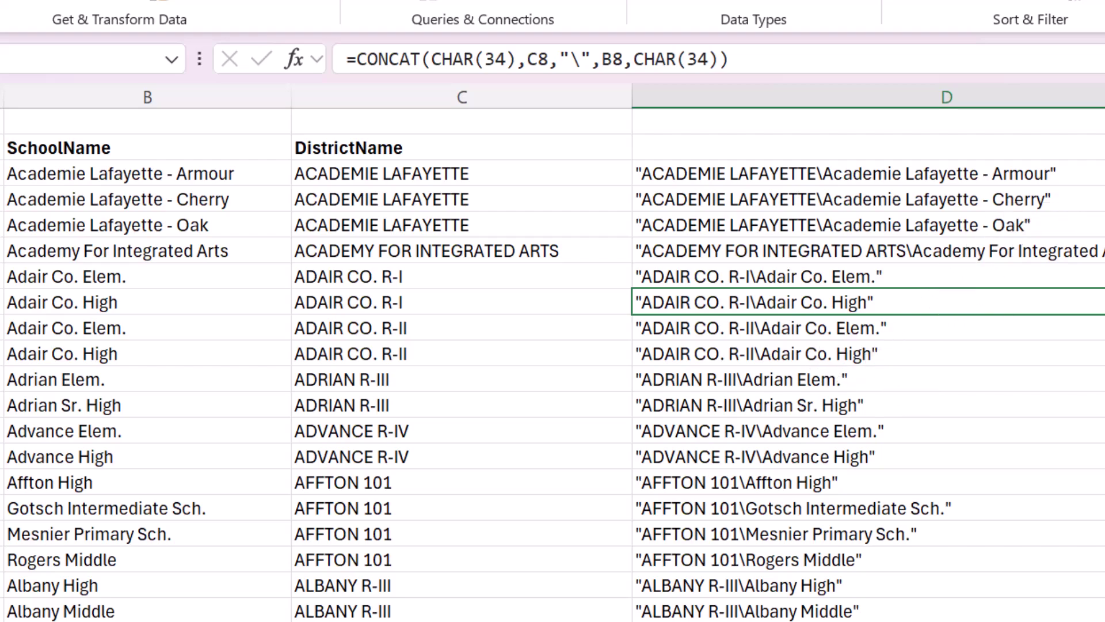
# Step: Prepend "md " to the path formula in D3
pyautogui.click(688, 172)
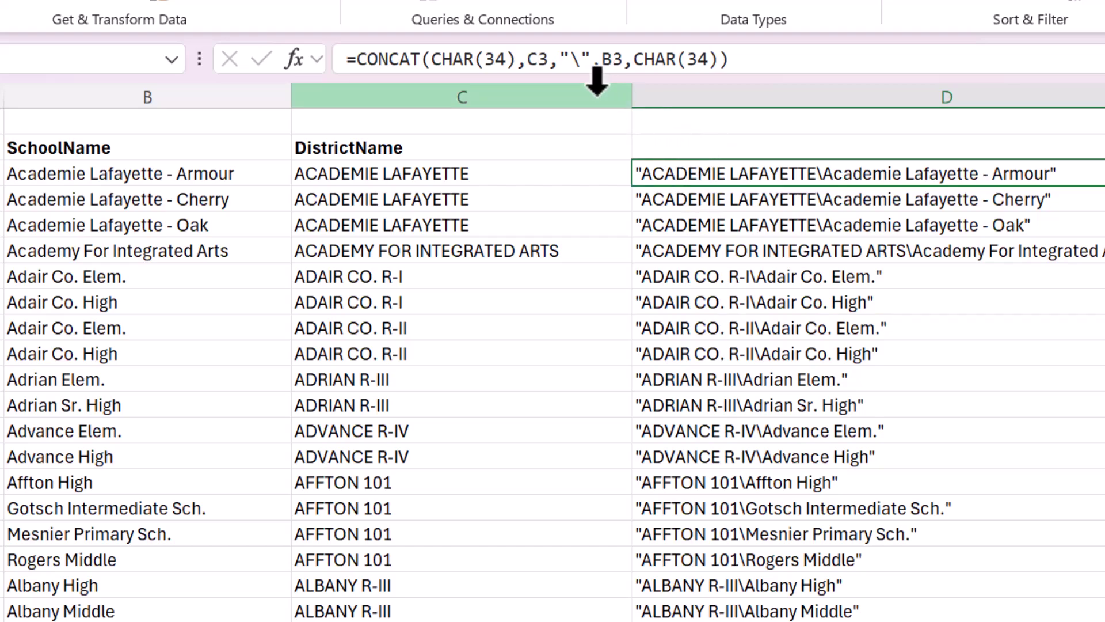
pyautogui.click(494, 58)
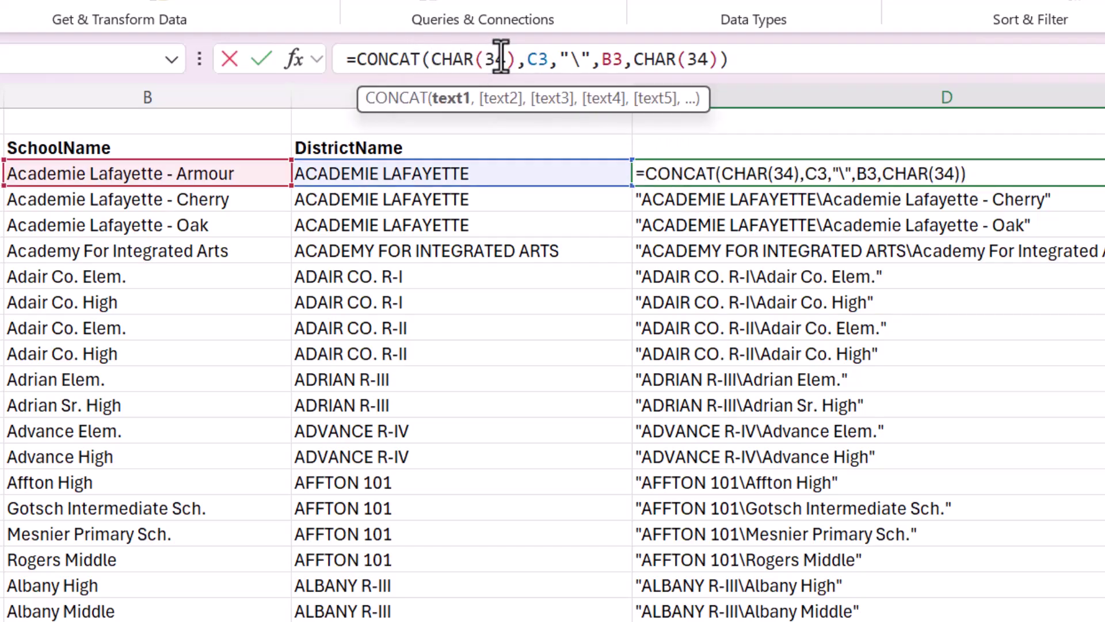
pyautogui.write('"md ",')
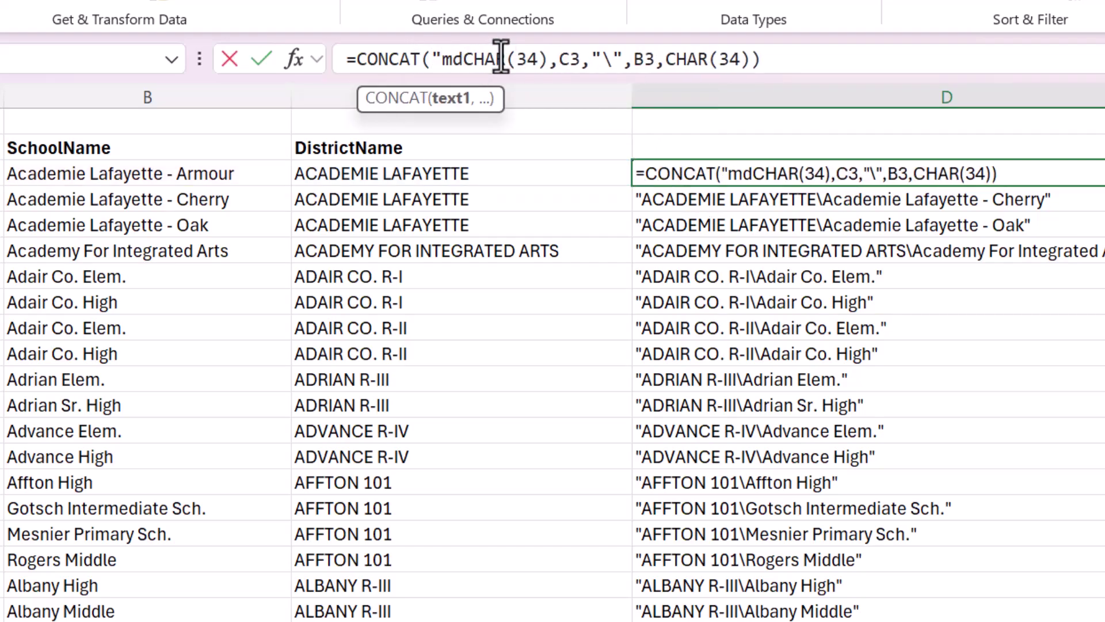
pyautogui.hotkey('ctrl', 'Return')
pyautogui.press('Down')
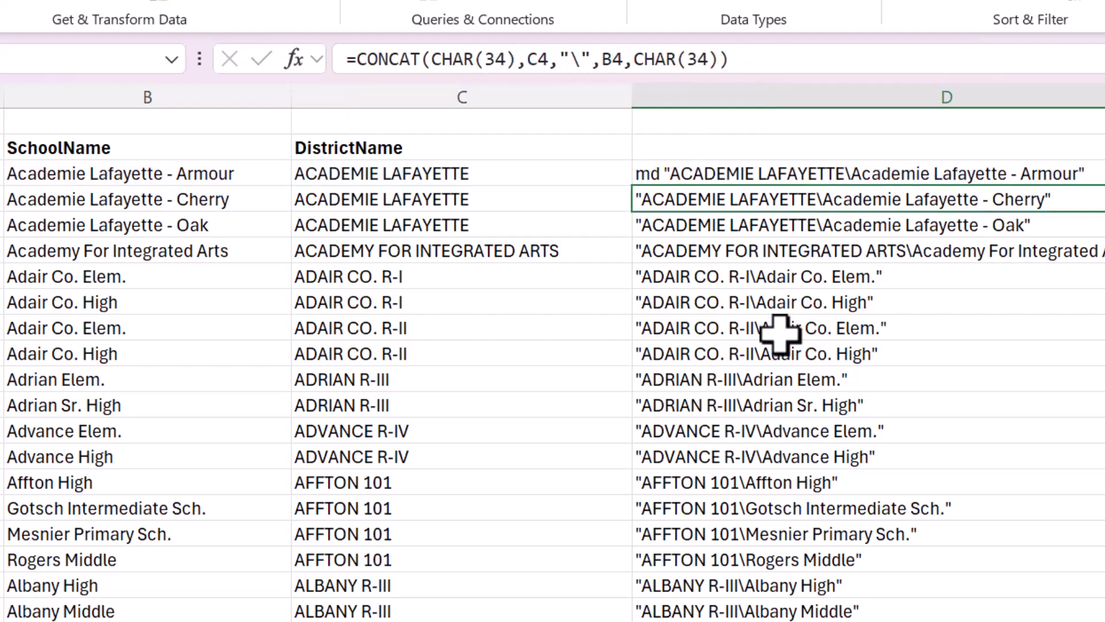
pyautogui.press('Up')
# Step: Fill the md formula down column D and copy the whole column
pyautogui.hotkey('ctrl', 'shift', 'Down')
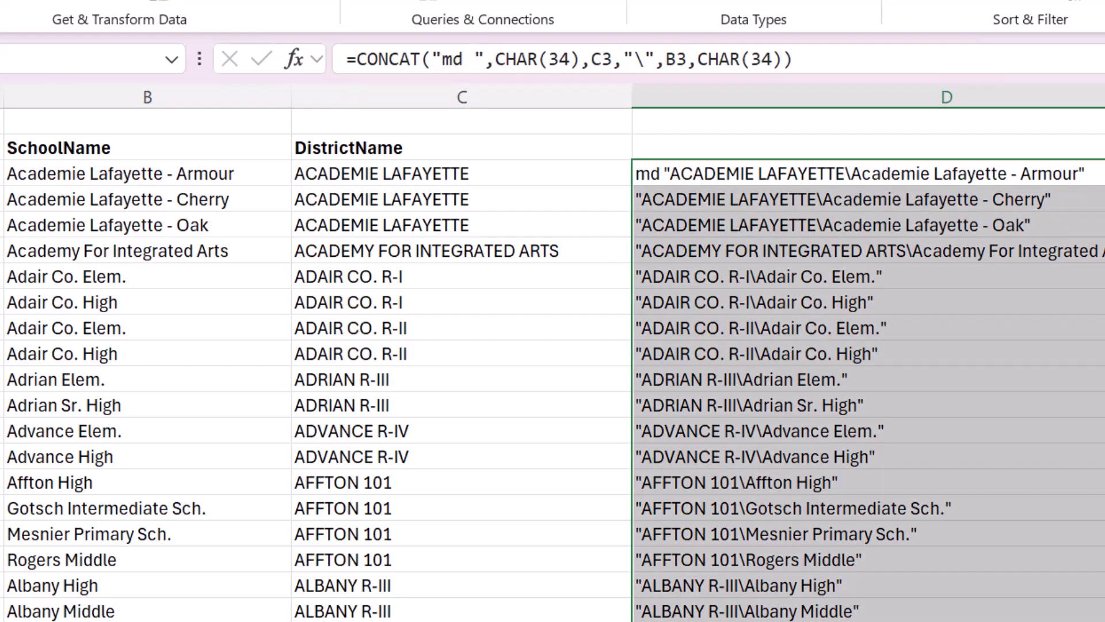
pyautogui.hotkey('ctrl', 'd')
pyautogui.hotkey('ctrl', 'c')
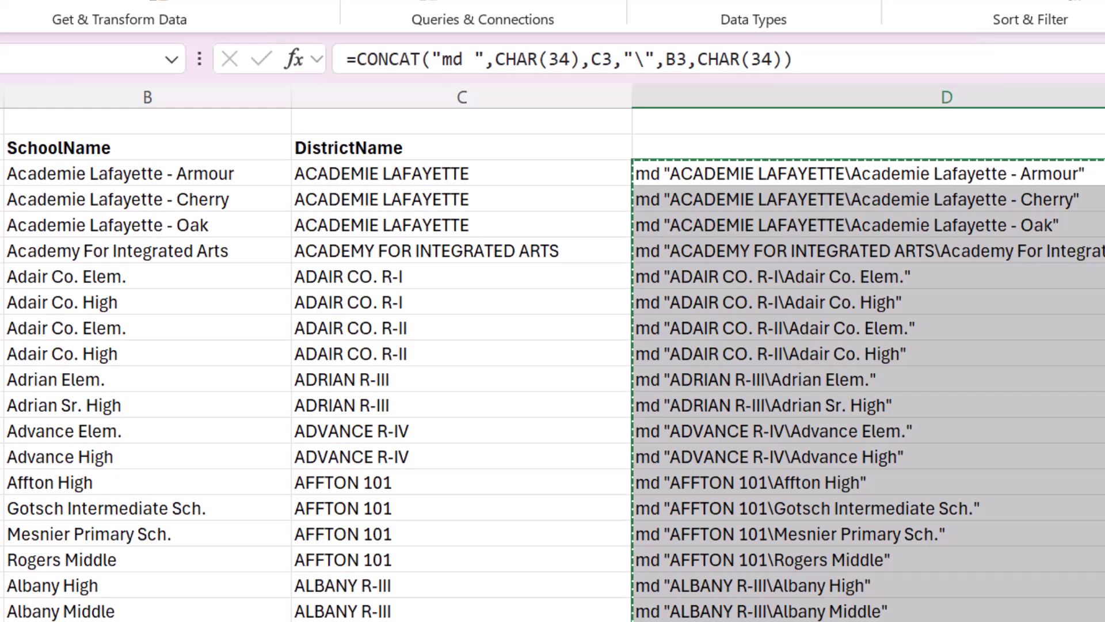
pyautogui.hotkey('alt', 'Tab')
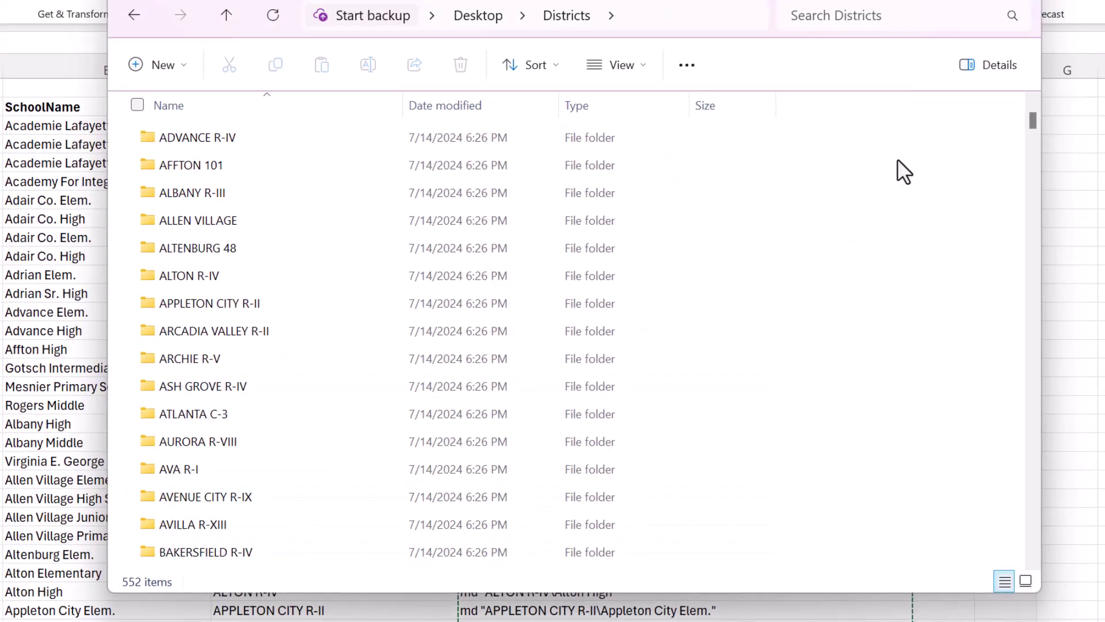
# Step: Scroll to CreateFolders.bat at the end of Districts and open it with Edit in Notepad
pyautogui.moveTo(1030, 122); pyautogui.dragTo(1033, 552)
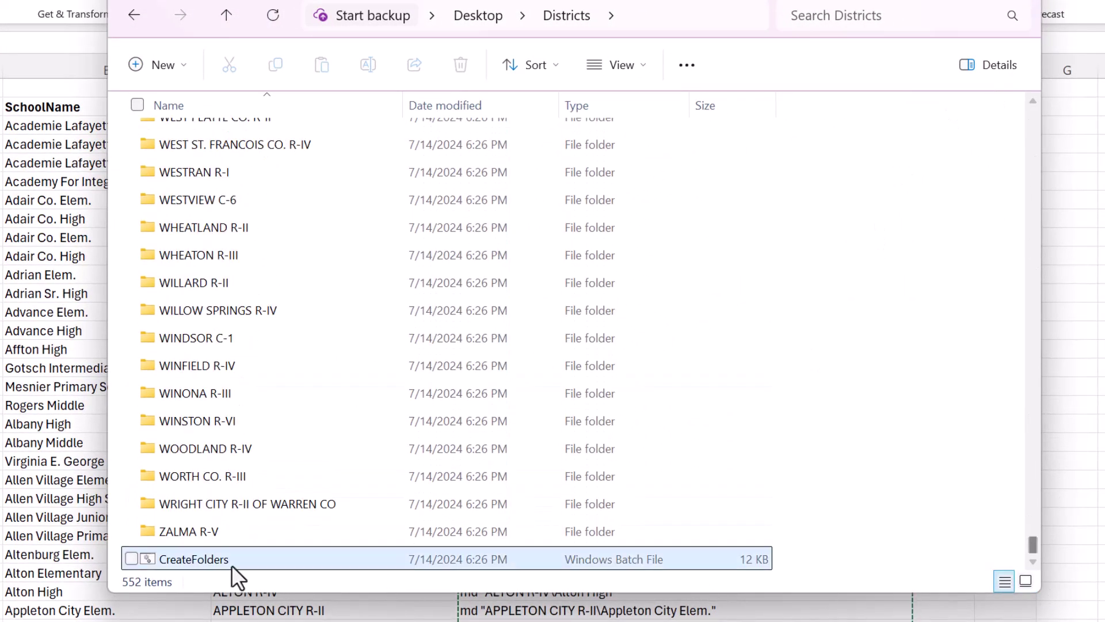
pyautogui.click(203, 555)
pyautogui.rightClick(195, 558)
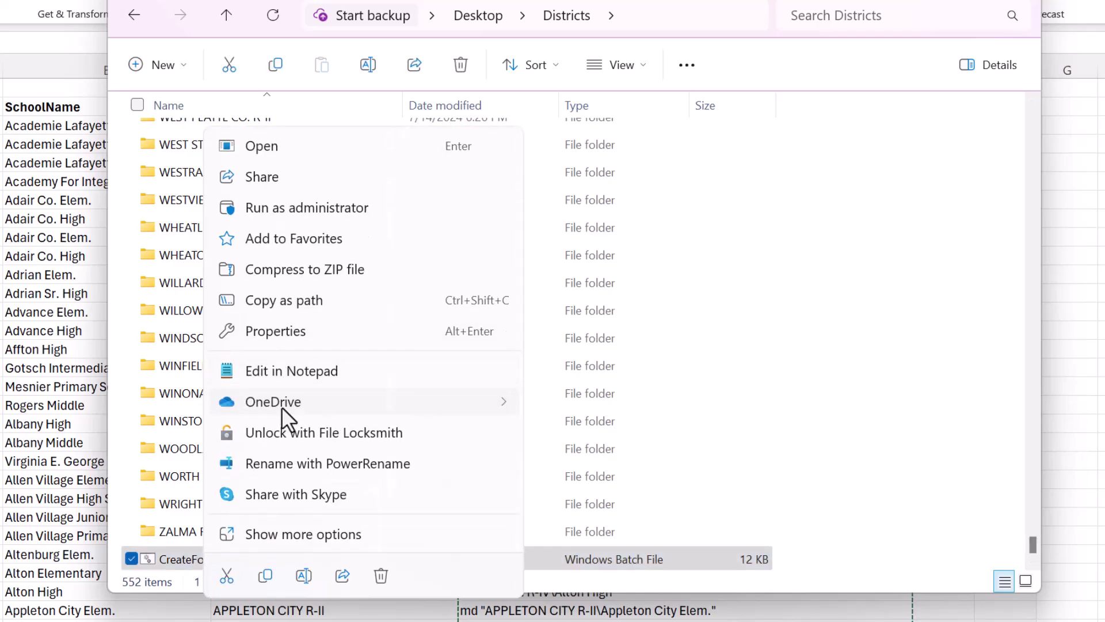
pyautogui.click(286, 374)
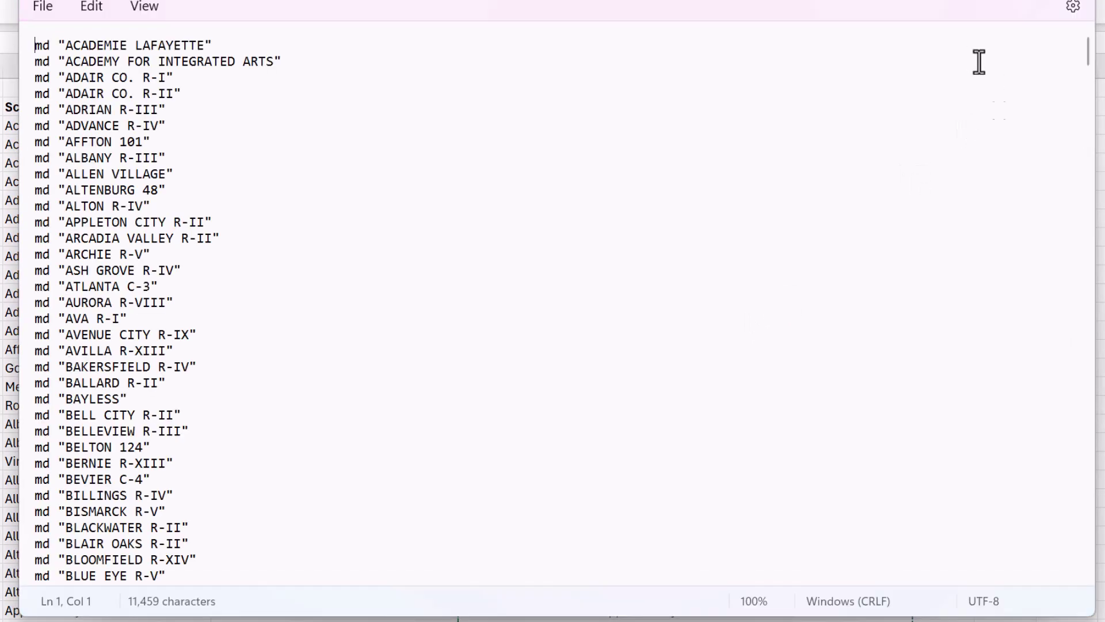
# Step: Append the pasted md district\school lines to CreateFolders.bat, save, and close Notepad
pyautogui.moveTo(1085, 59); pyautogui.dragTo(1066, 577)
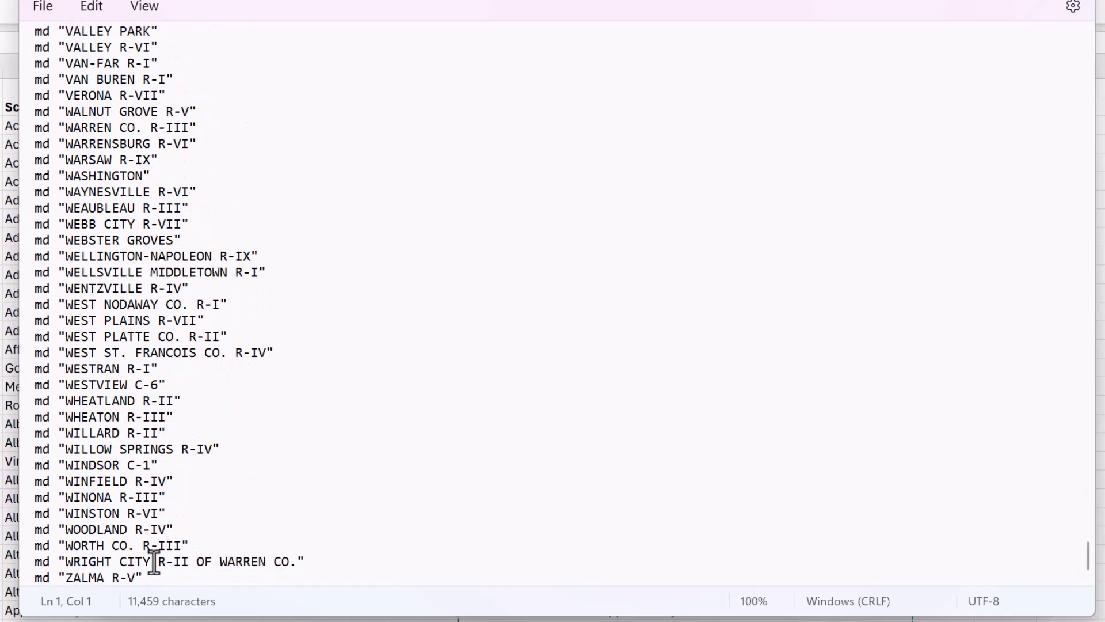
pyautogui.press('Return')
pyautogui.press('Return')
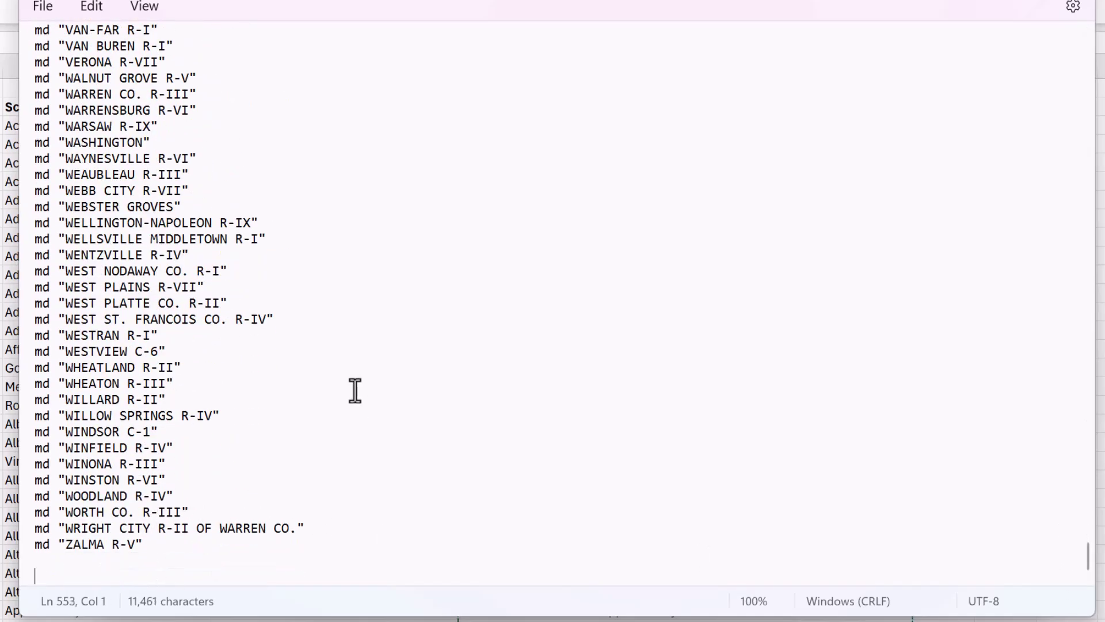
pyautogui.hotkey('ctrl', 'v')
pyautogui.press('BackSpace')
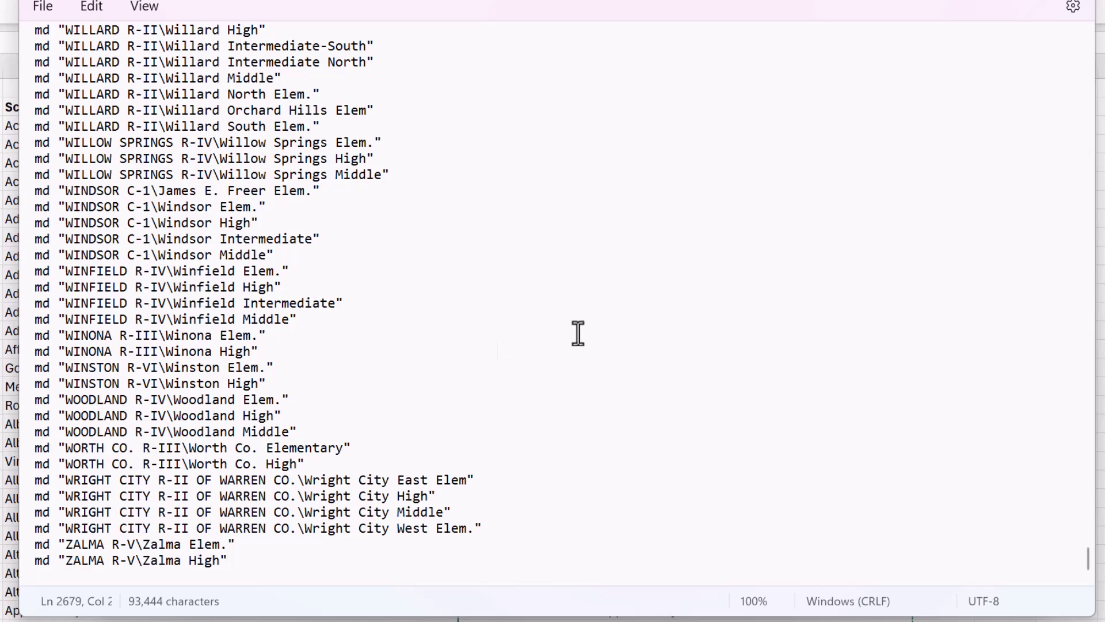
pyautogui.click(24, 10)
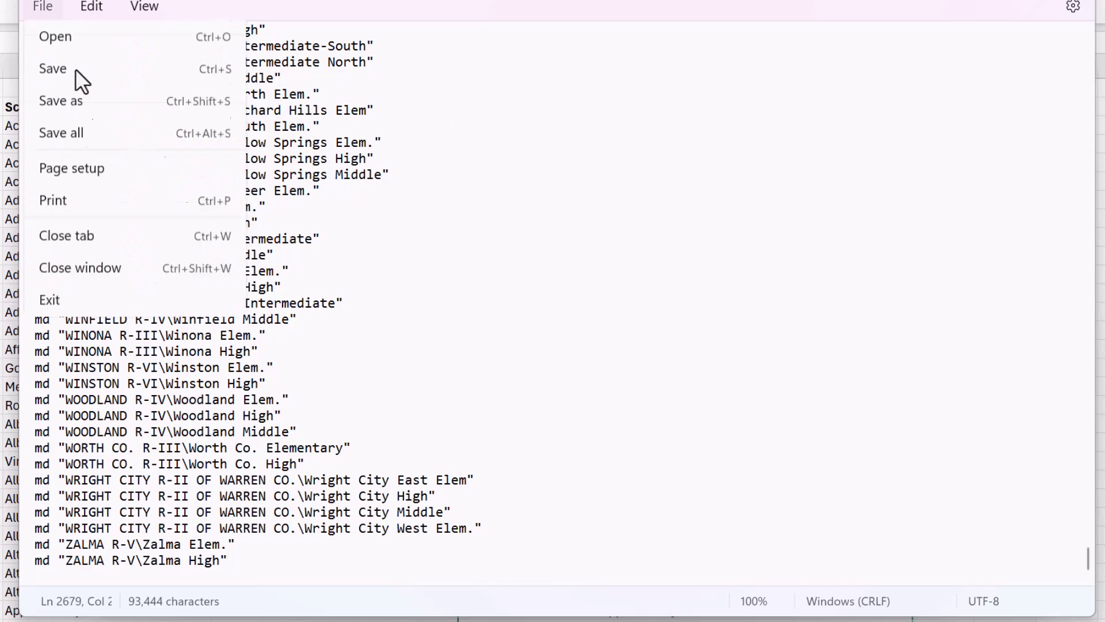
pyautogui.click(87, 132)
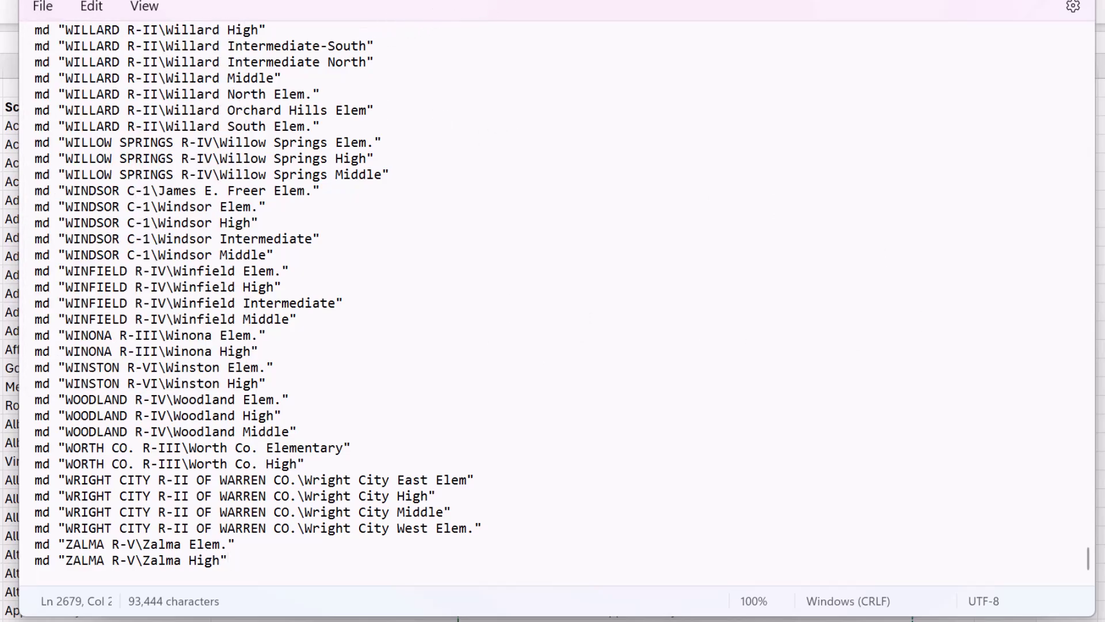
pyautogui.hotkey('ctrl', 'Home')
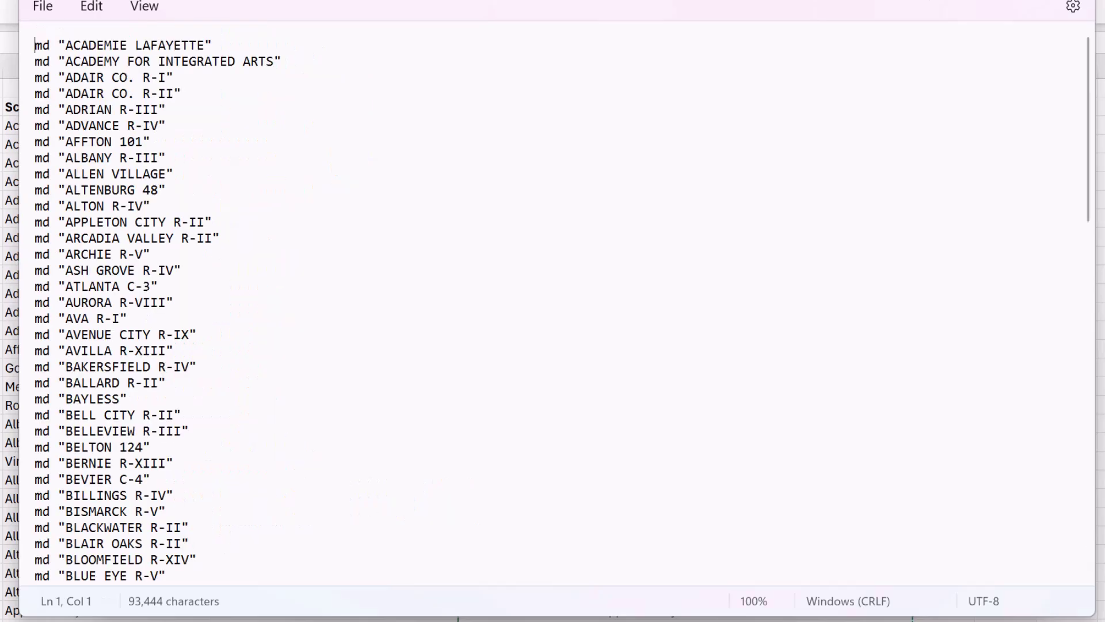
pyautogui.hotkey('alt', 'F4')
# Step: Run CreateFolders.bat in Districts to create the district folders with their school subfolders
pyautogui.click(862, 460)
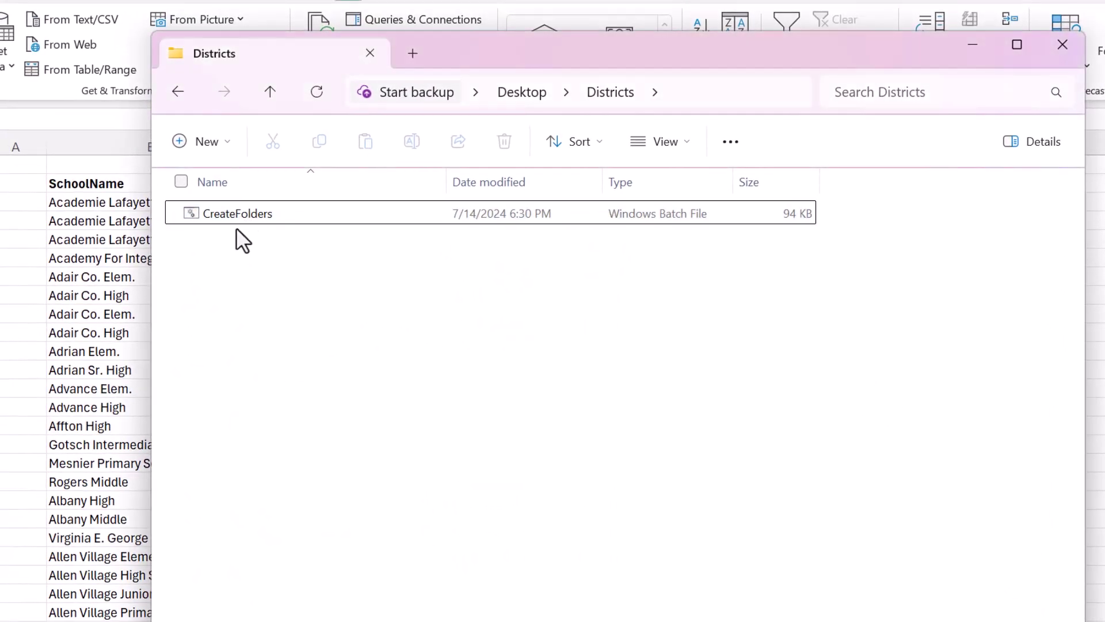
pyautogui.click(226, 217)
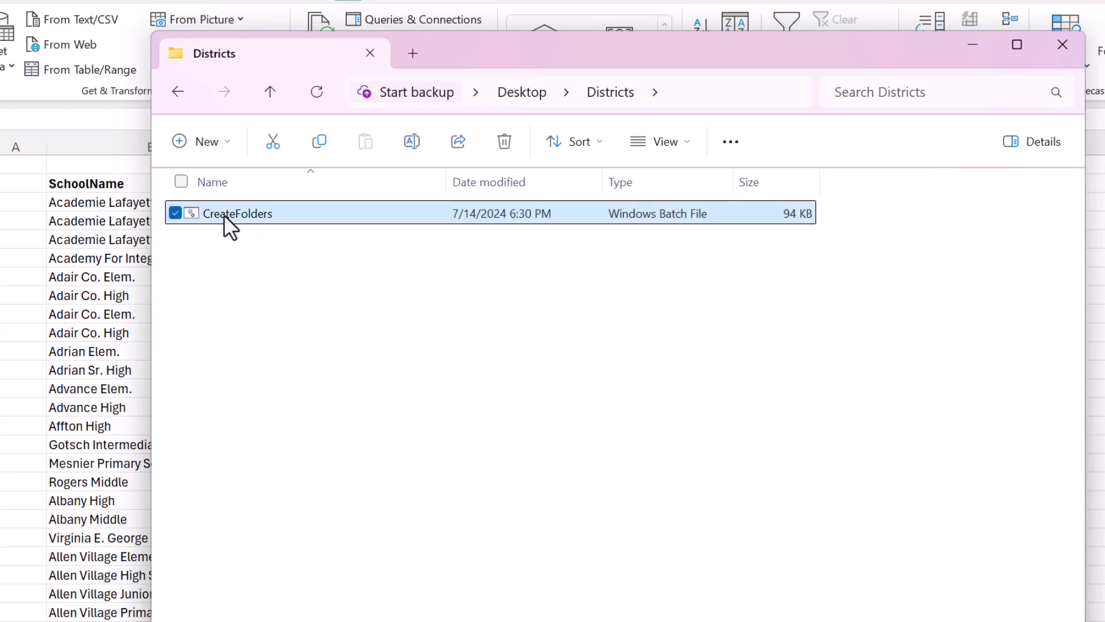
pyautogui.press('Return')
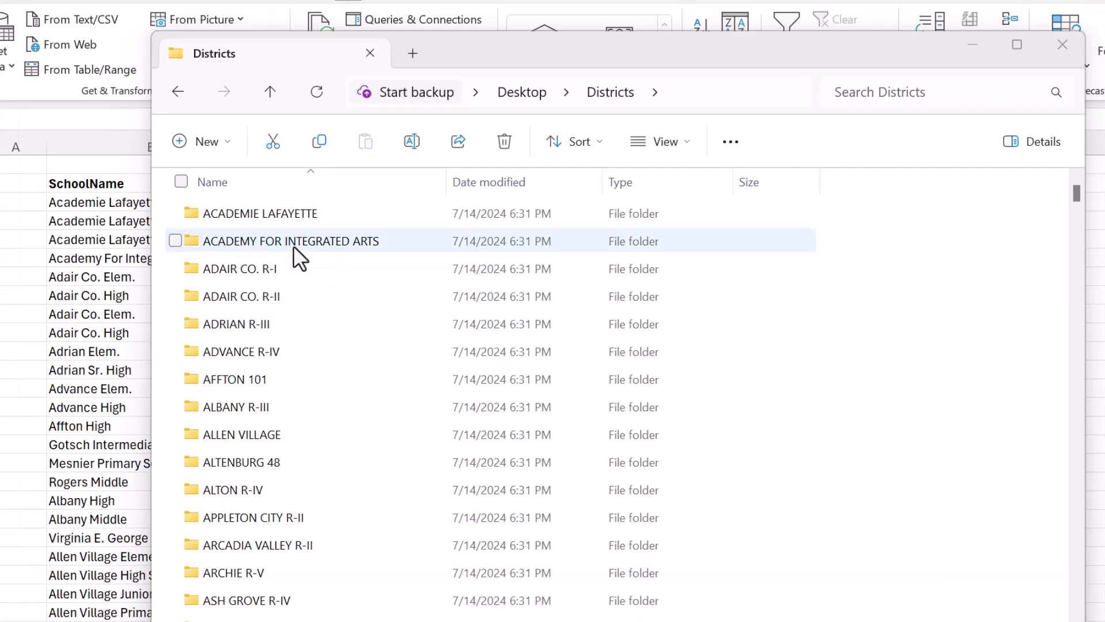
# Step: Confirm ACADEMIE LAFAYETTE and ALLEN VILLAGE hold their school subfolders, then open BOONVILLE R-I
pyautogui.click(278, 214)
pyautogui.doubleClick(275, 214)
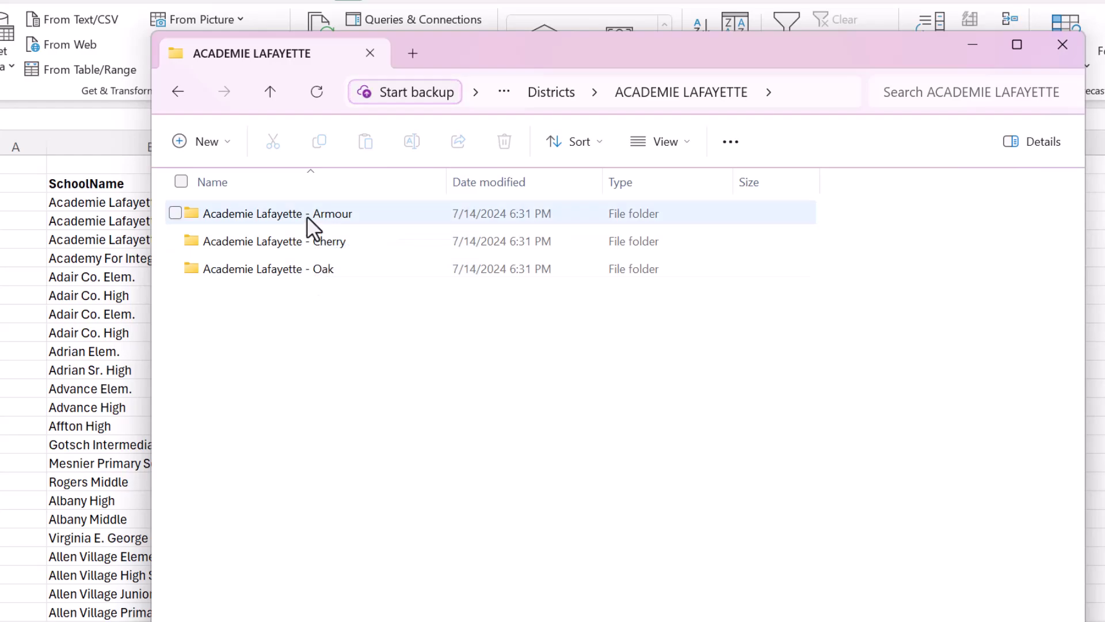
pyautogui.click(176, 91)
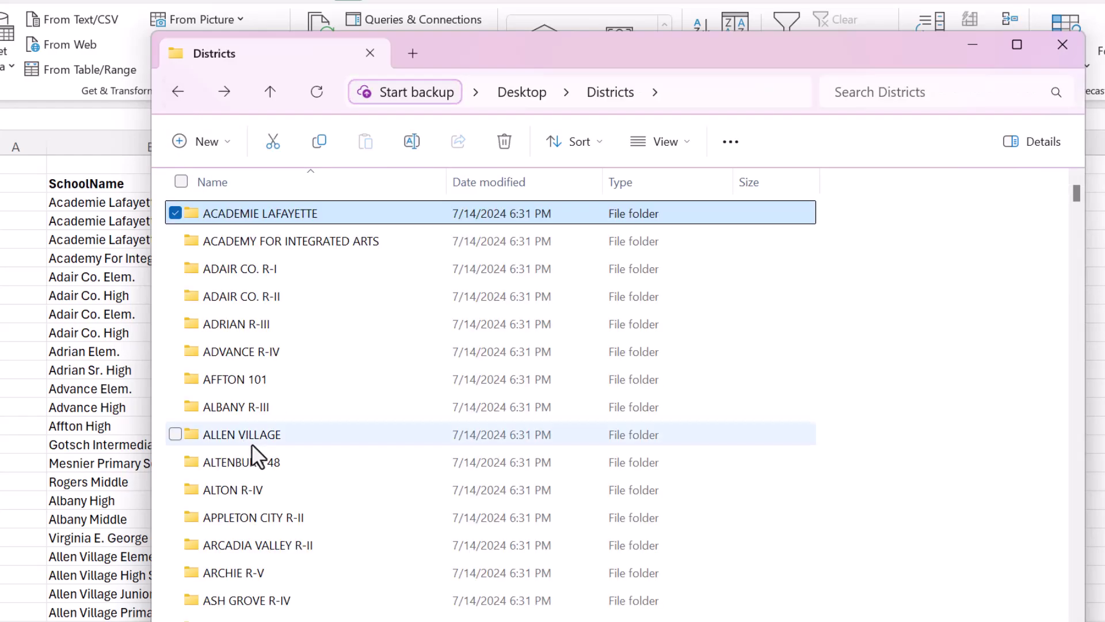
pyautogui.doubleClick(255, 439)
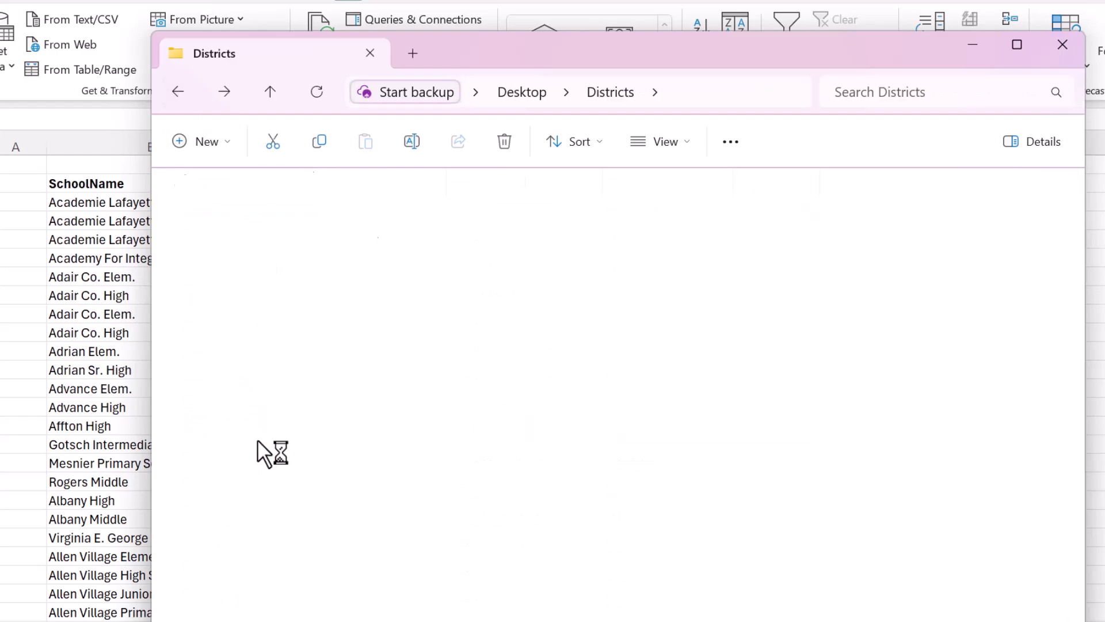
pyautogui.click(180, 94)
pyautogui.scroll(-13, 277, 530)
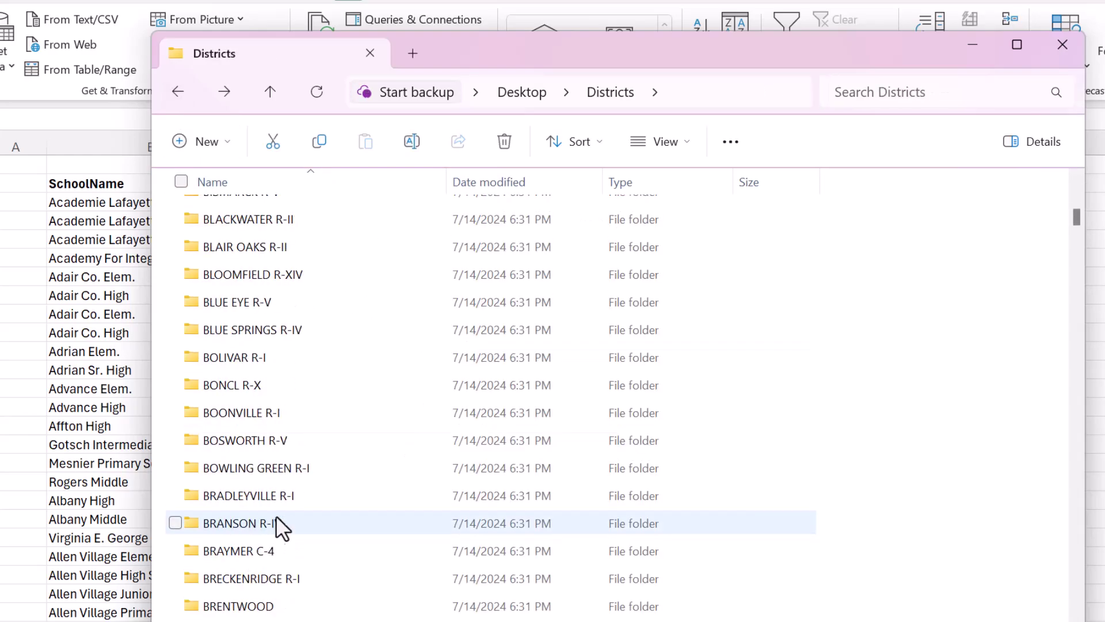
pyautogui.doubleClick(274, 413)
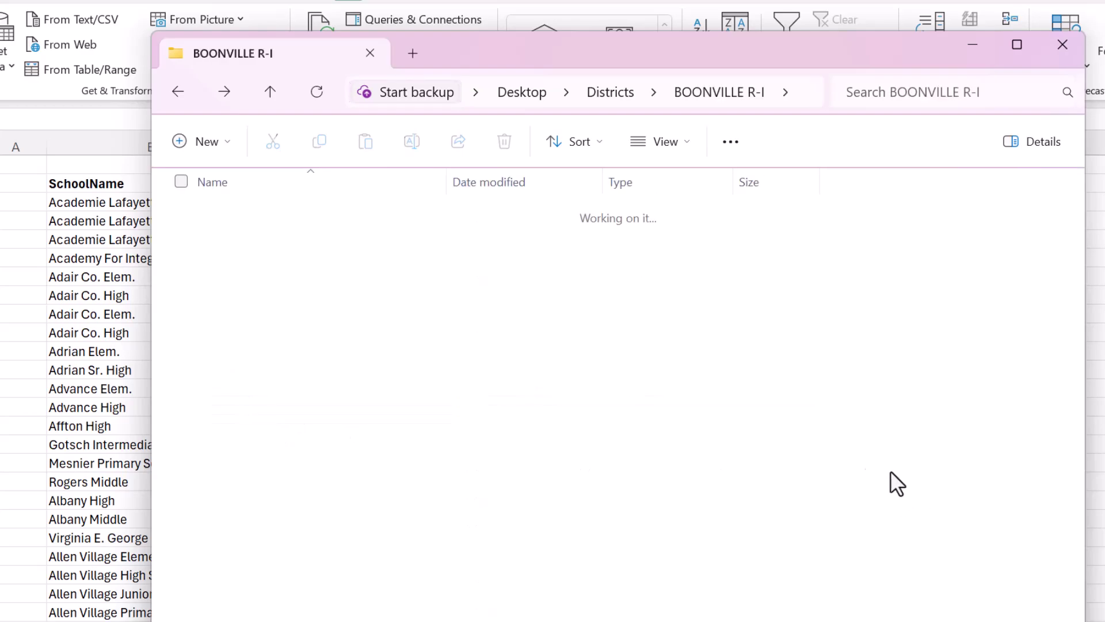